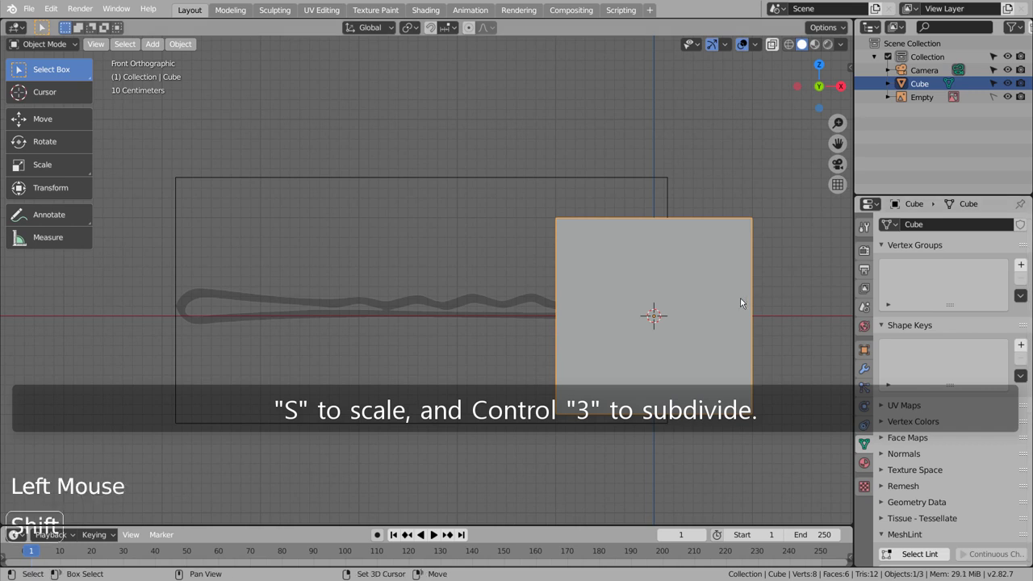
# - Turn on X-ray, shrink the cube to a small box, and subdivide it into a smooth sphere
pyautogui.hotkey('shift', 'z')
pyautogui.press('s')
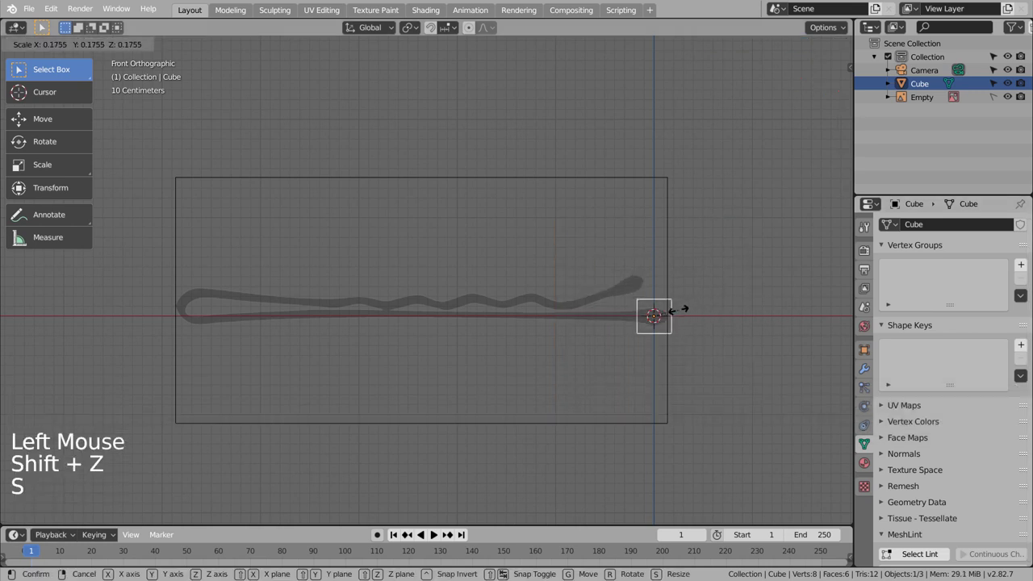
pyautogui.click(677, 308)
pyautogui.hotkey('ctrl', '3')
pyautogui.scroll(1, 677, 313)
pyautogui.scroll(2, 710, 327)
pyautogui.keyDown('shift'); pyautogui.moveTo(731, 335); pyautogui.dragTo(299, 348, button='middle'); pyautogui.keyUp('shift')
# - Unhide all objects after accidentally hiding them, then reselect and centre the sphere
pyautogui.hotkey('shift', '1')
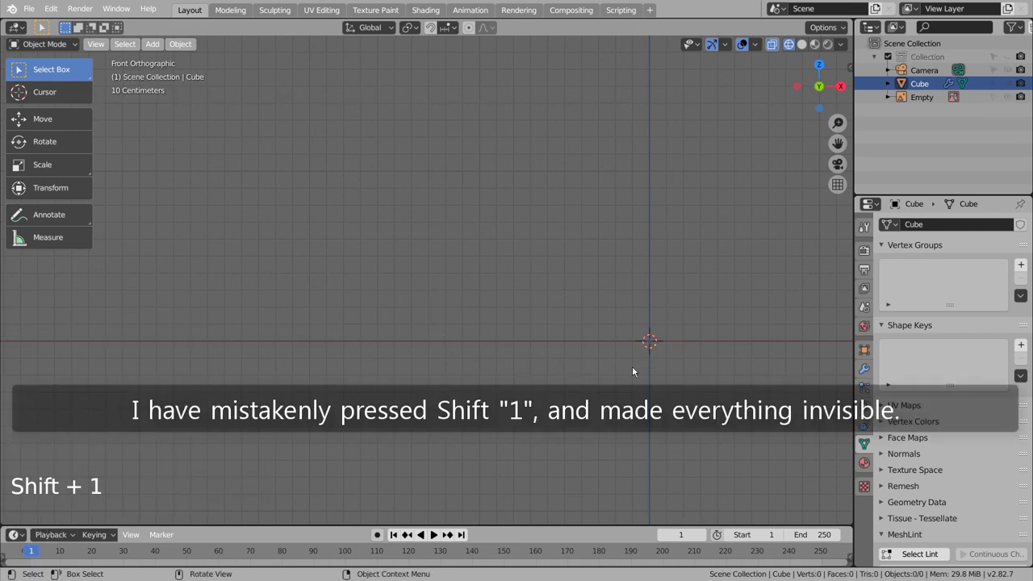
pyautogui.hotkey('shift', '1')
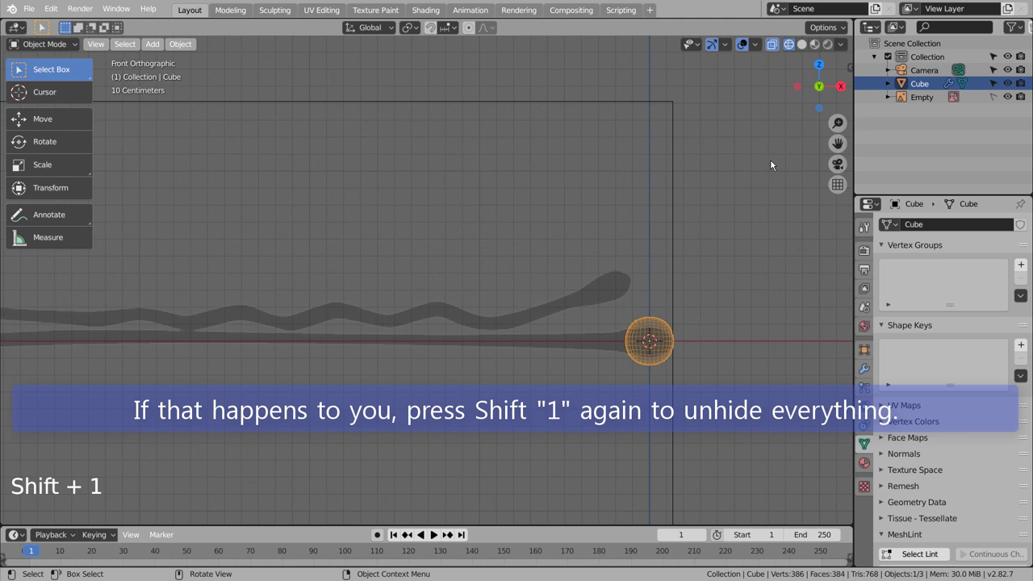
pyautogui.click(674, 324)
pyautogui.scroll(3, 677, 324)
pyautogui.keyDown('shift'); pyautogui.moveTo(726, 339); pyautogui.dragTo(492, 319, button='middle'); pyautogui.keyUp('shift')
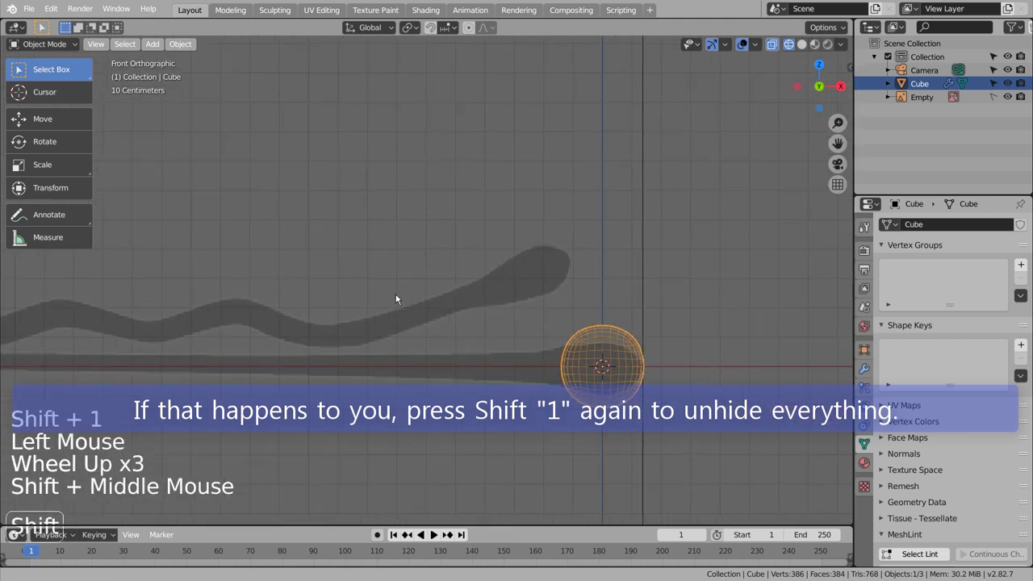
# - Flatten the sphere vertically and select its left face in Edit Mode
pyautogui.press('s')
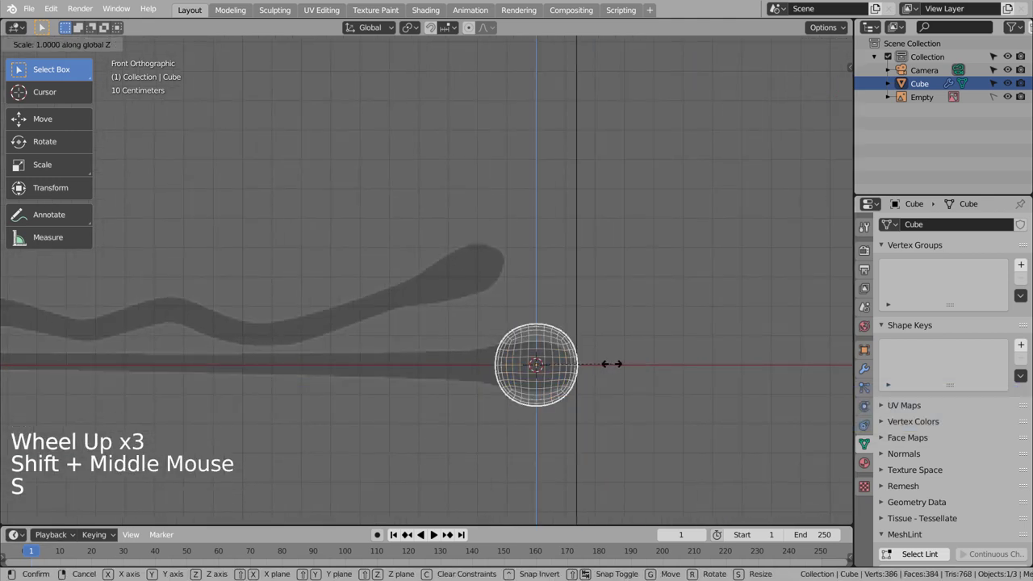
pyautogui.press('z')
pyautogui.click(586, 364)
pyautogui.press('Tab')
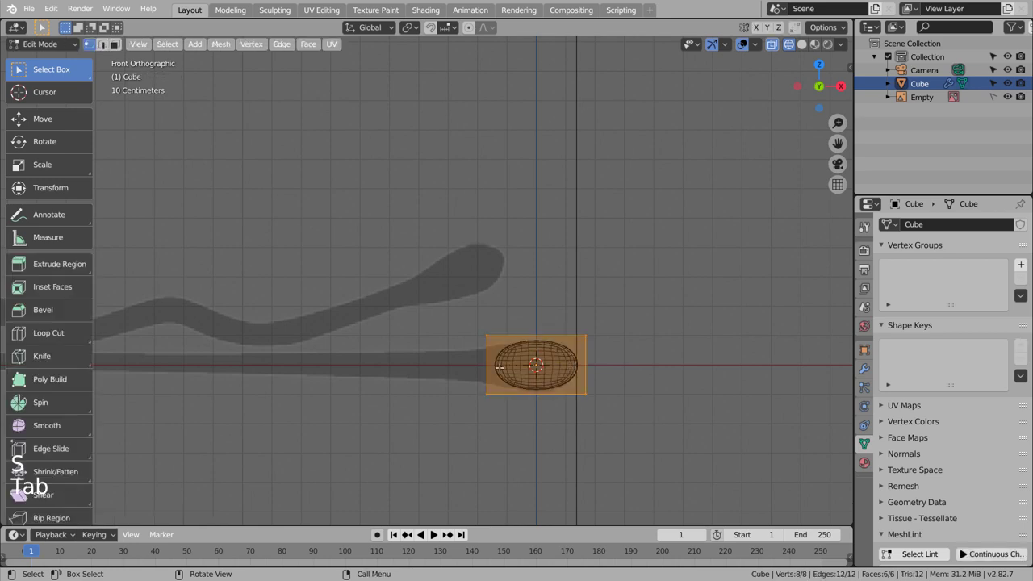
pyautogui.press('3')
pyautogui.click(489, 365)
pyautogui.keyDown('shift'); pyautogui.moveTo(358, 363); pyautogui.dragTo(592, 364, button='middle'); pyautogui.keyUp('shift')
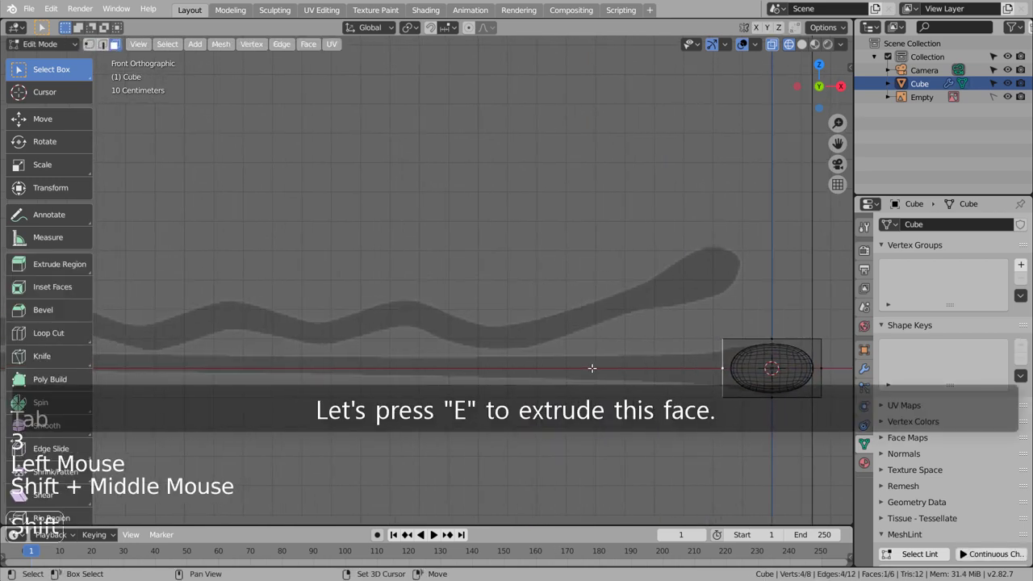
# - Extrude the left face, taper it smaller, then extrude it far left along the lower prong
pyautogui.press('e')
pyautogui.click(696, 378)
pyautogui.press('s')
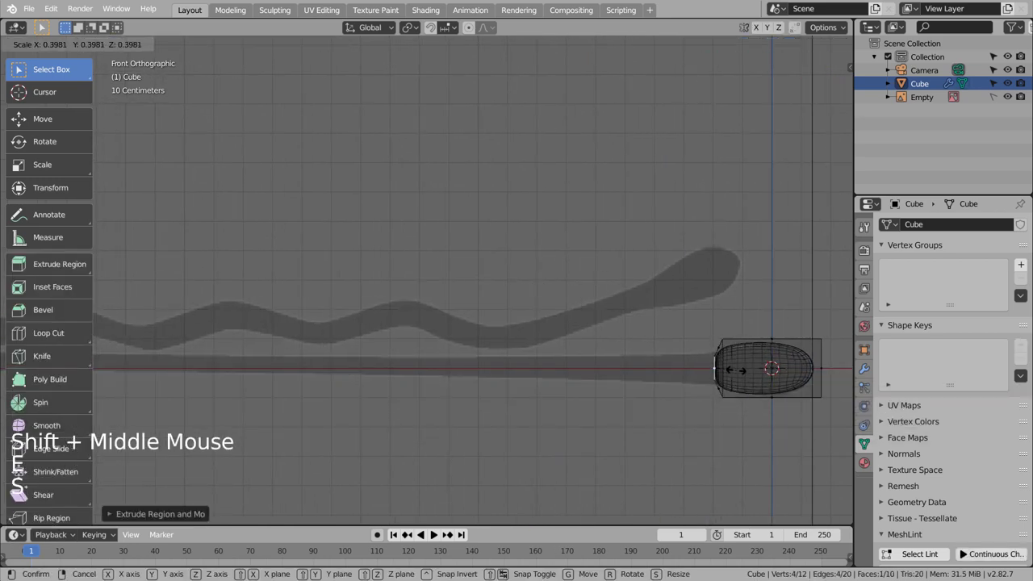
pyautogui.click(736, 369)
pyautogui.press('e')
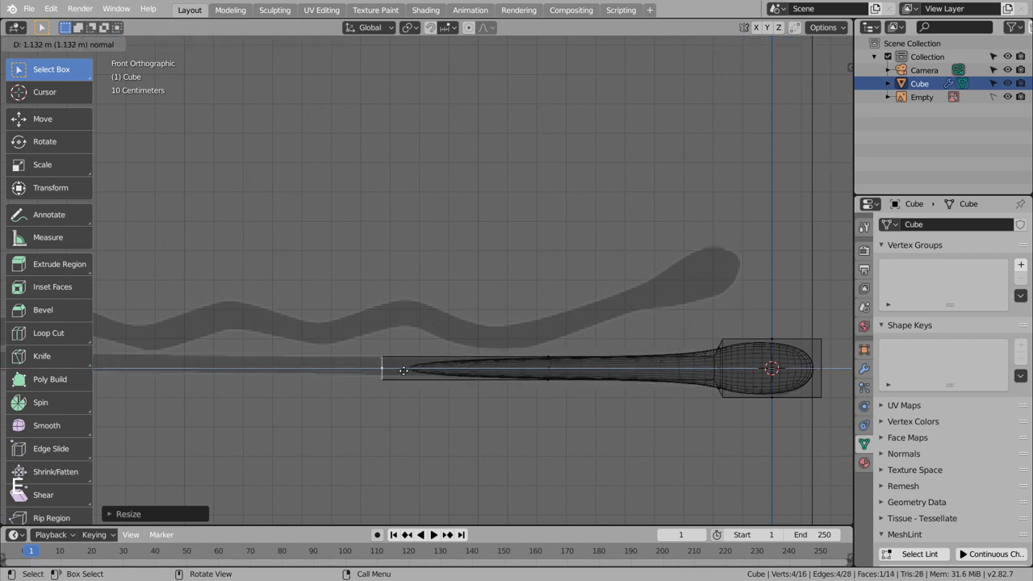
pyautogui.click(383, 369)
pyautogui.scroll(-4, 380, 368)
pyautogui.moveTo(294, 388)
pyautogui.keyDown('shift'); pyautogui.mouseDown(button='middle')
pyautogui.moveTo(275, 382)
pyautogui.moveTo(595, 439)
pyautogui.moveTo(623, 425)
pyautogui.mouseUp(button='middle'); pyautogui.keyUp('shift')
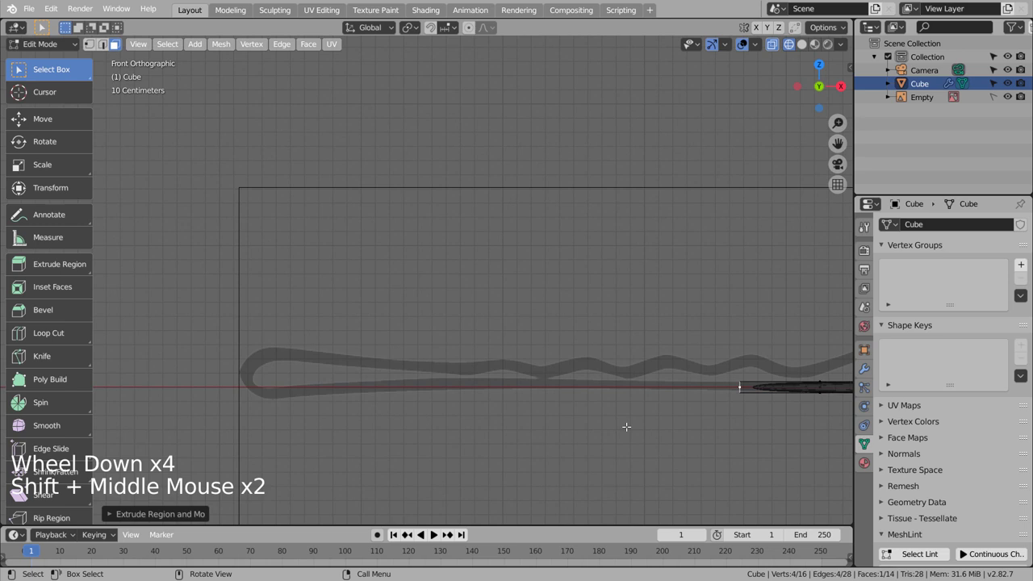
# - Push the lower leg's end face further left with another extrusion, rotated to follow the curve
pyautogui.press('g')
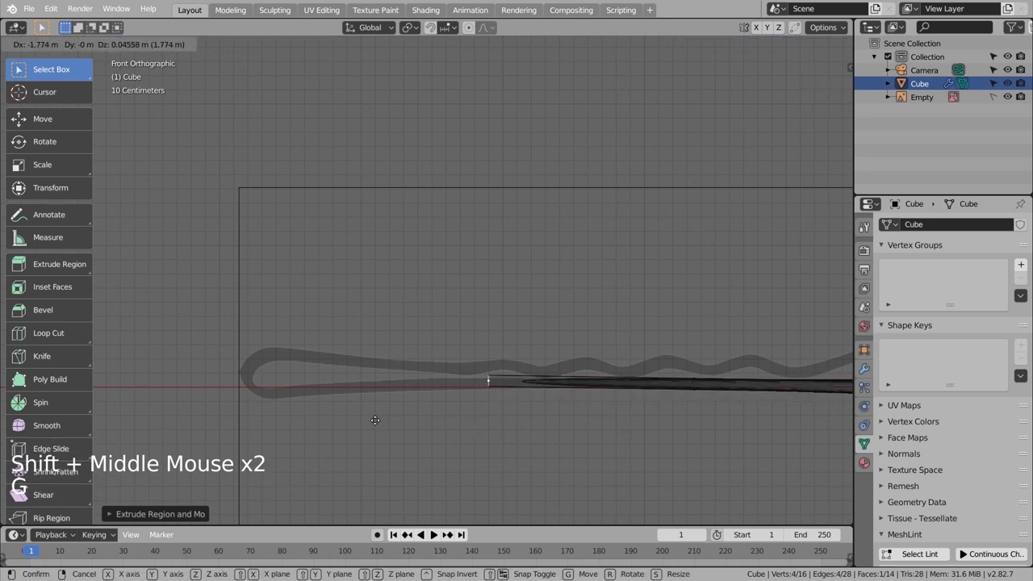
pyautogui.click(371, 424)
pyautogui.press('e')
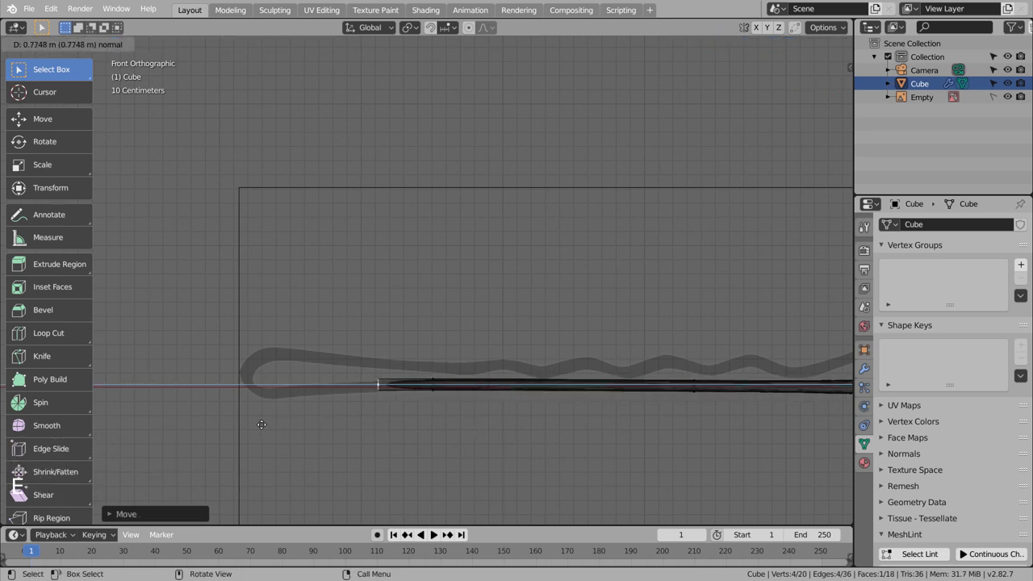
pyautogui.click(262, 424)
pyautogui.press('r')
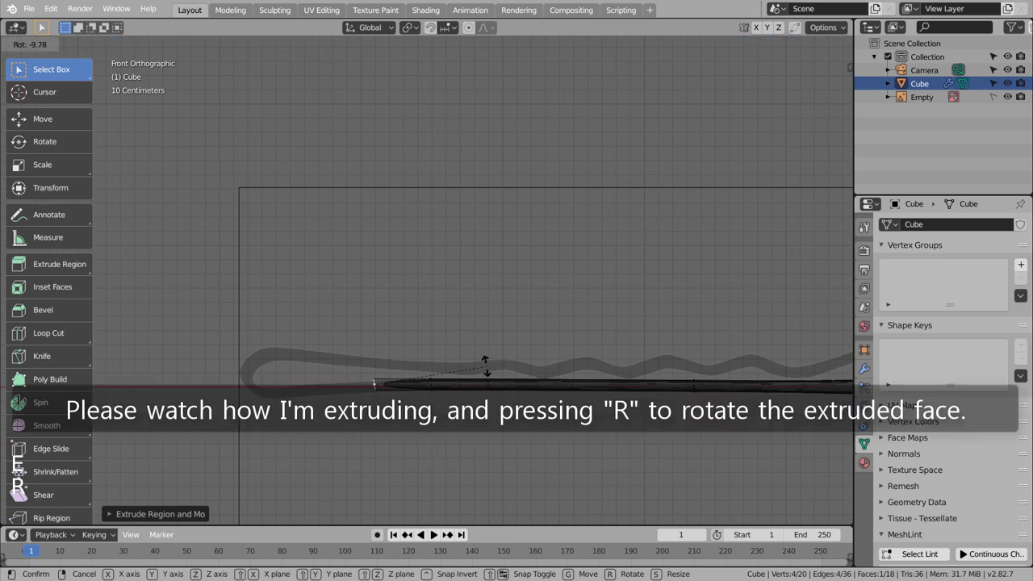
pyautogui.click(486, 368)
pyautogui.press('g')
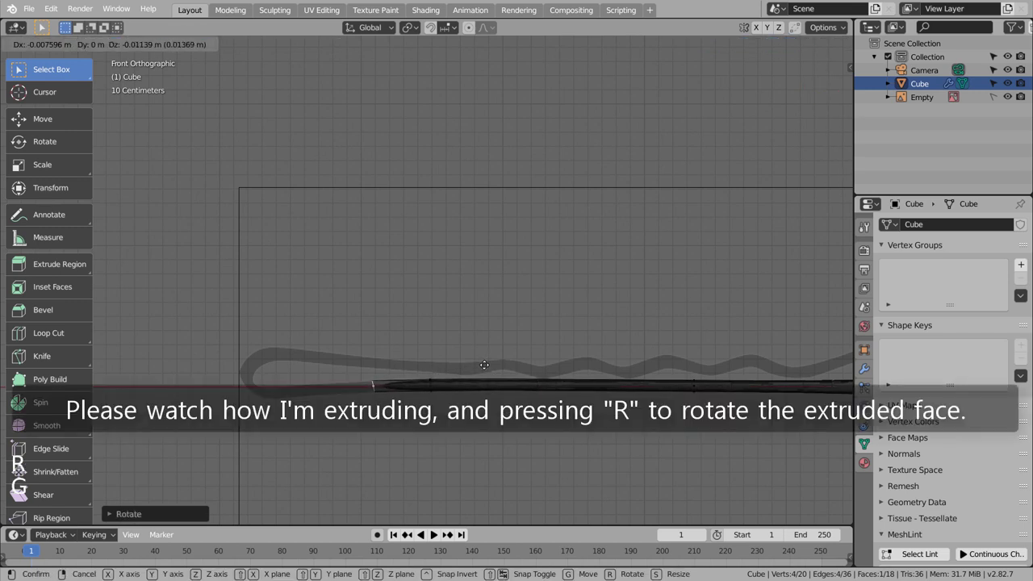
pyautogui.click(485, 365)
# - Extrude and position two more sections of the lower leg toward the bend
pyautogui.press('e')
pyautogui.click(409, 366)
pyautogui.press('g')
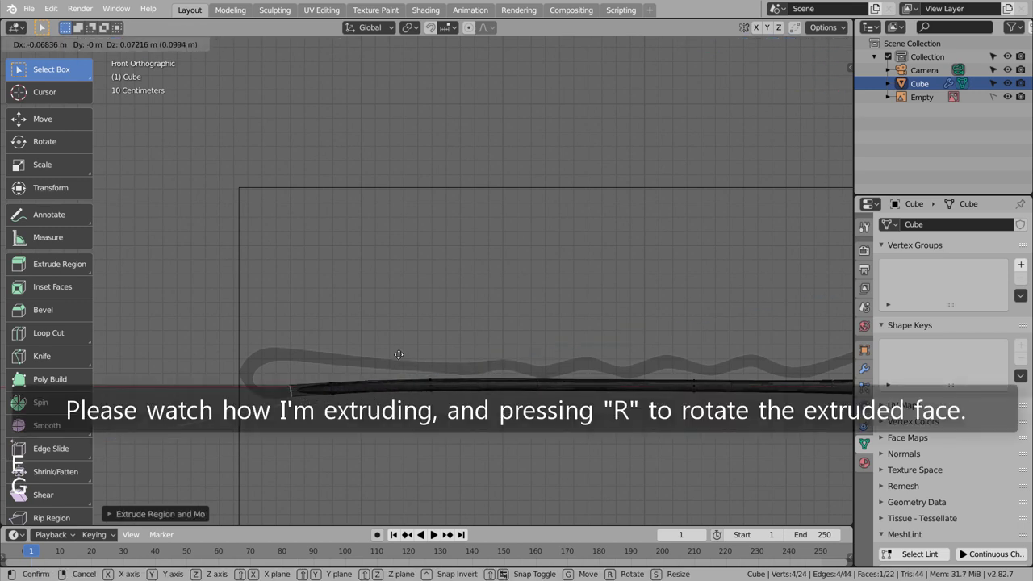
pyautogui.click(399, 355)
pyautogui.press('e')
pyautogui.click(372, 353)
pyautogui.press('g')
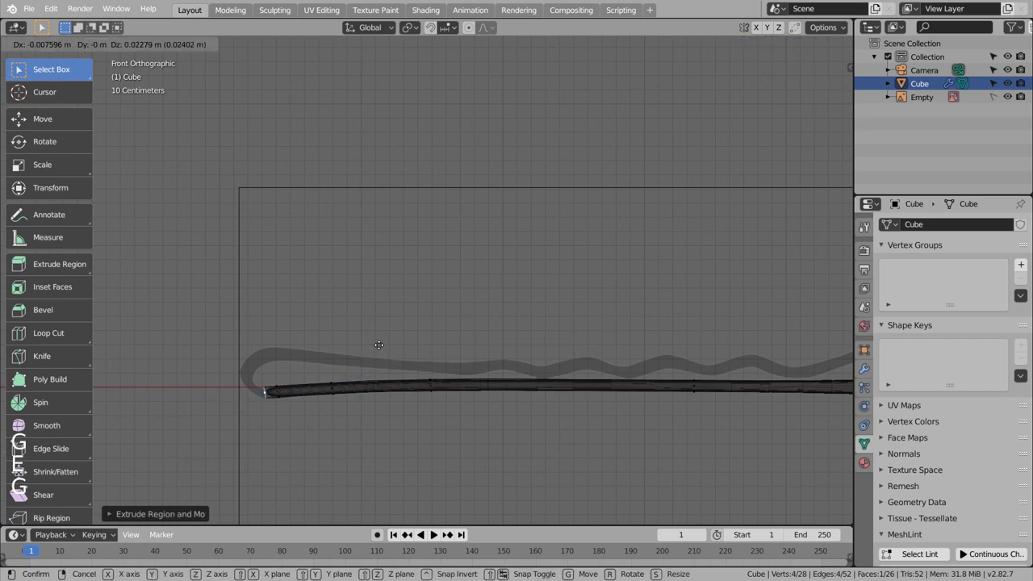
pyautogui.click(395, 346)
# - Rotate and extrude the end face around the left bend, undoing one unwanted extrusion
pyautogui.press('r')
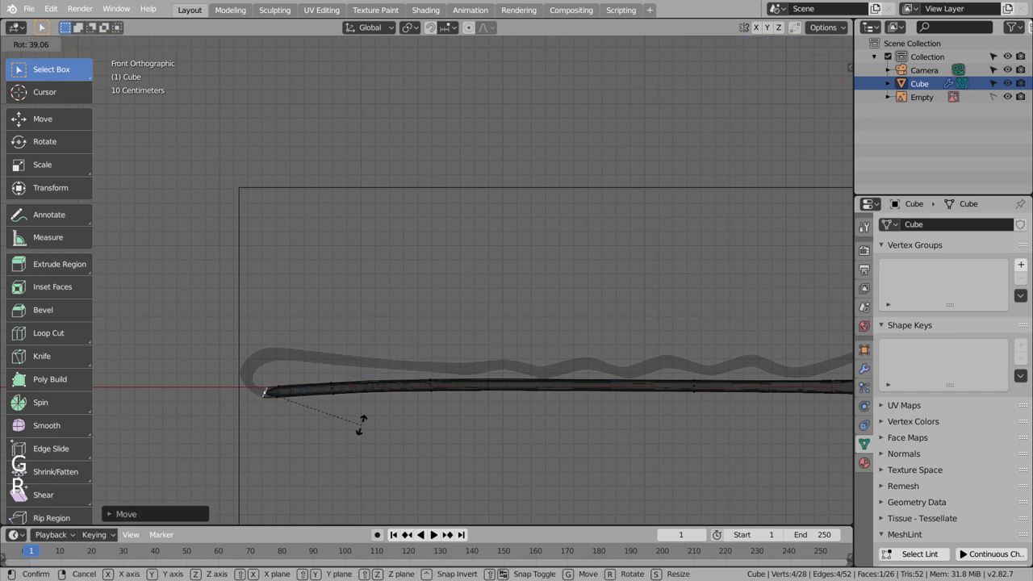
pyautogui.click(361, 426)
pyautogui.press('e')
pyautogui.click(348, 414)
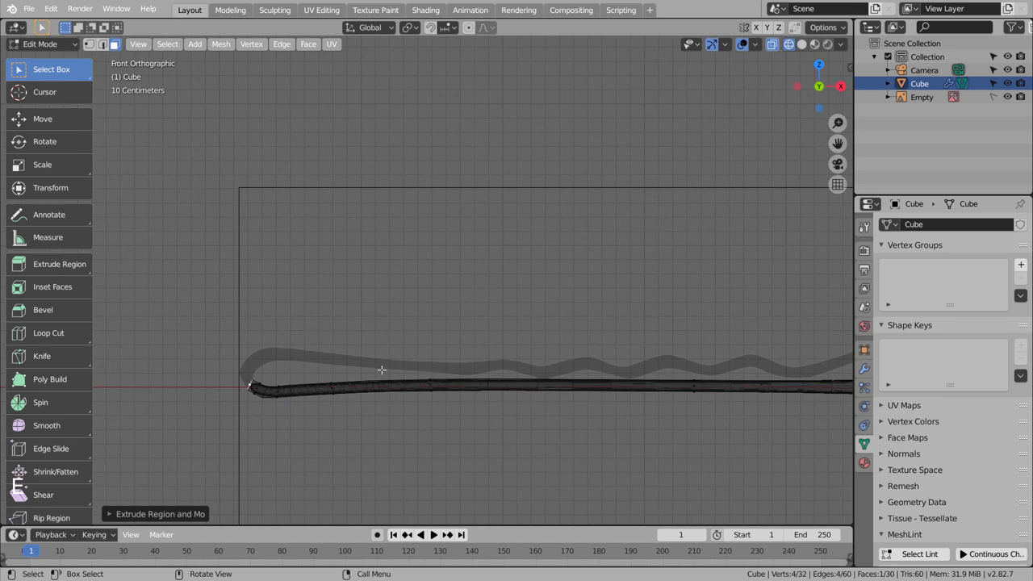
pyautogui.press('r')
pyautogui.click(363, 428)
pyautogui.press('e')
pyautogui.press('g')
pyautogui.click(365, 411)
pyautogui.press('e')
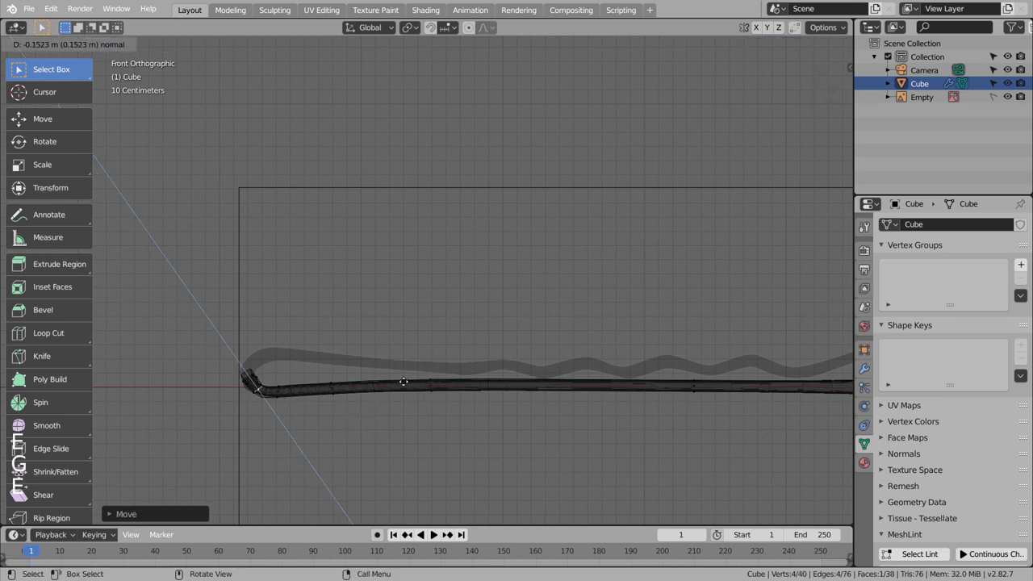
pyautogui.click(402, 381)
pyautogui.hotkey('ctrl', 'z')
# - Rotate and extrude the end face up the pin's loop
pyautogui.press('r')
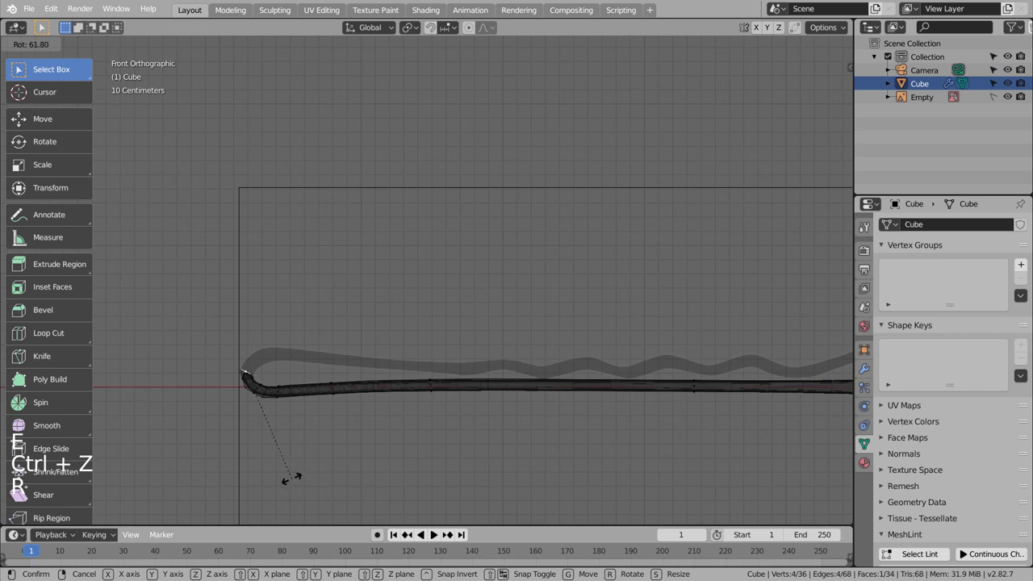
pyautogui.click(289, 479)
pyautogui.press('e')
pyautogui.click(315, 472)
pyautogui.press('g')
pyautogui.click(332, 471)
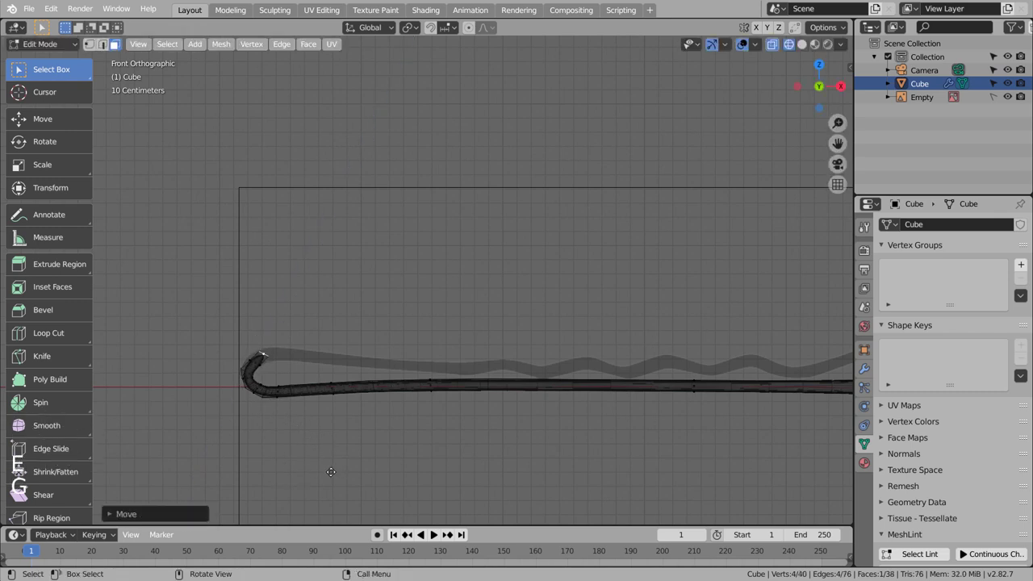
pyautogui.press('r')
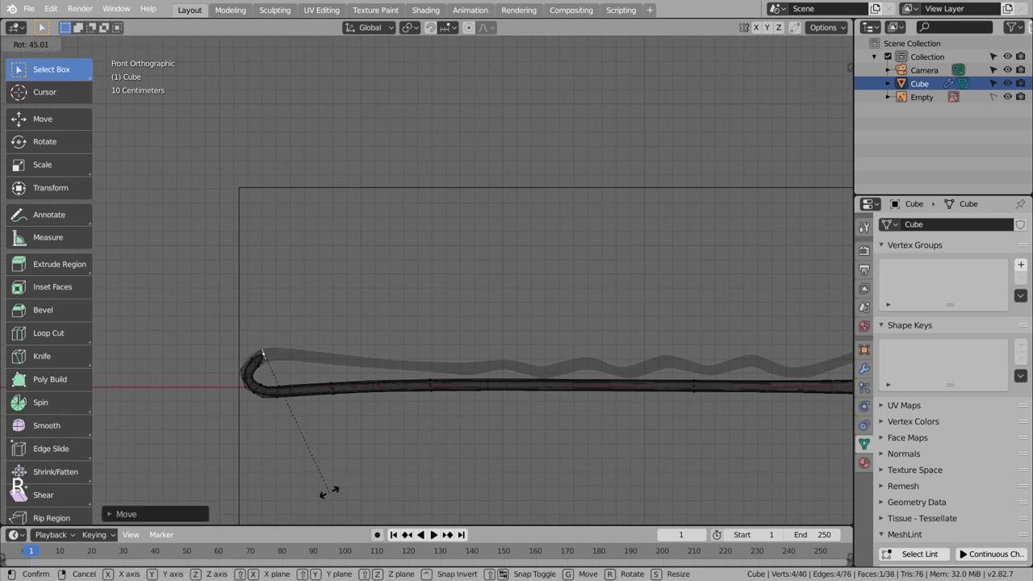
pyautogui.click(329, 490)
# - Extrude over the loop and align the new tip along the upper leg
pyautogui.press('e')
pyautogui.click(397, 491)
pyautogui.press('g')
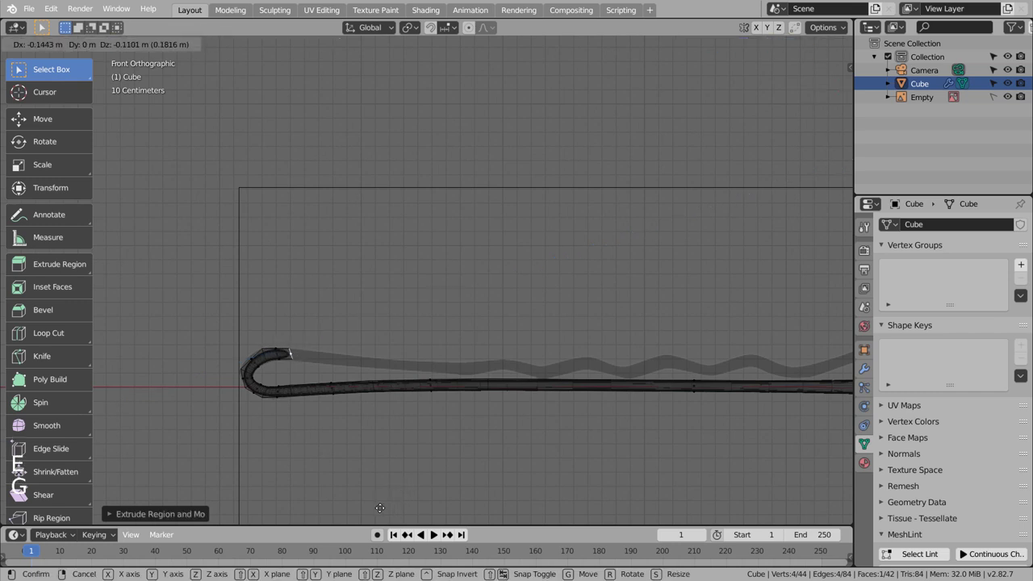
pyautogui.click(380, 507)
pyautogui.press('r')
pyautogui.click(364, 500)
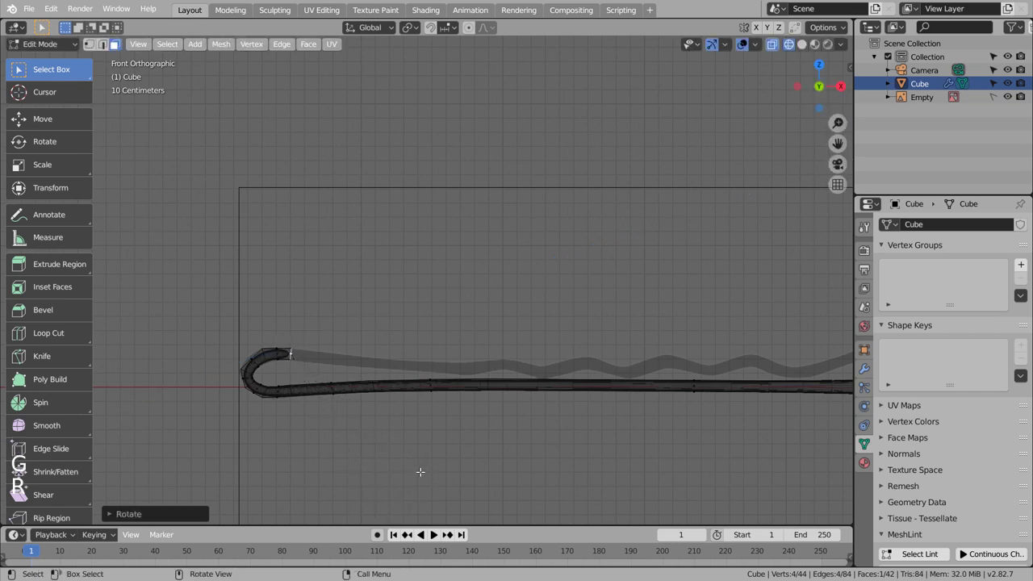
# - Extrude the tip twice along the upper leg and rotate it to follow the reference
pyautogui.press('e')
pyautogui.press('g')
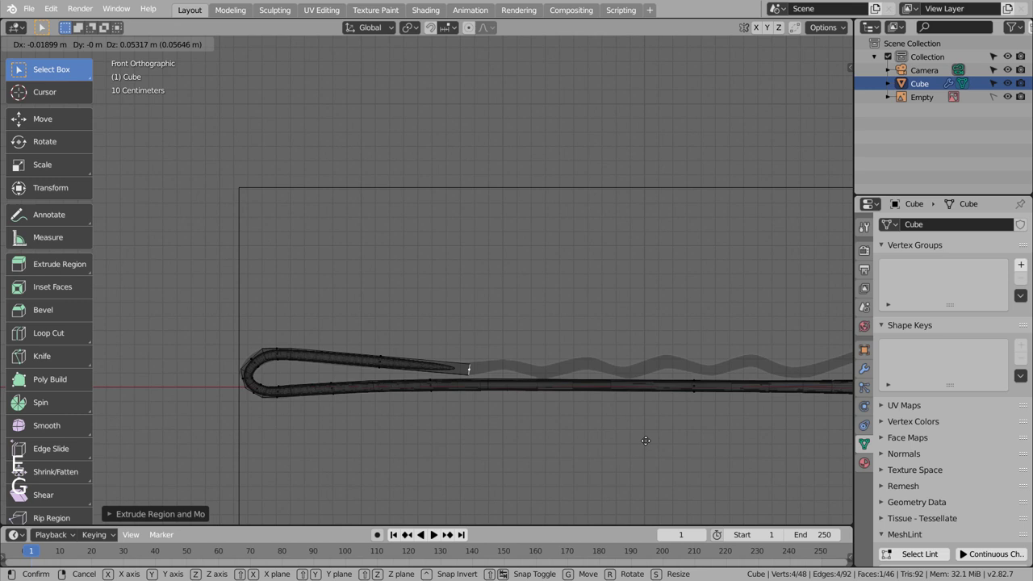
pyautogui.click(644, 440)
pyautogui.press('e')
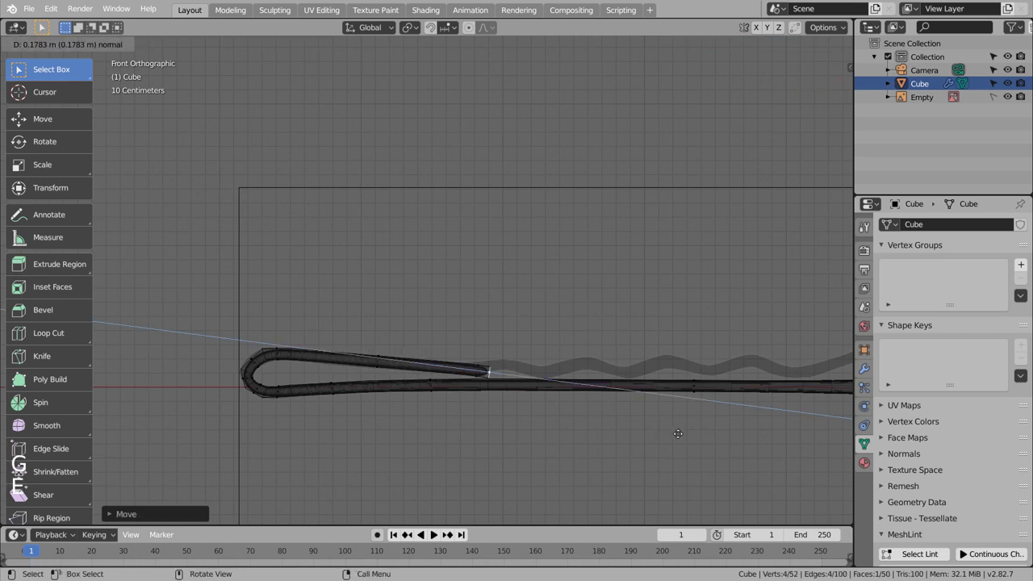
pyautogui.click(689, 423)
pyautogui.press('r')
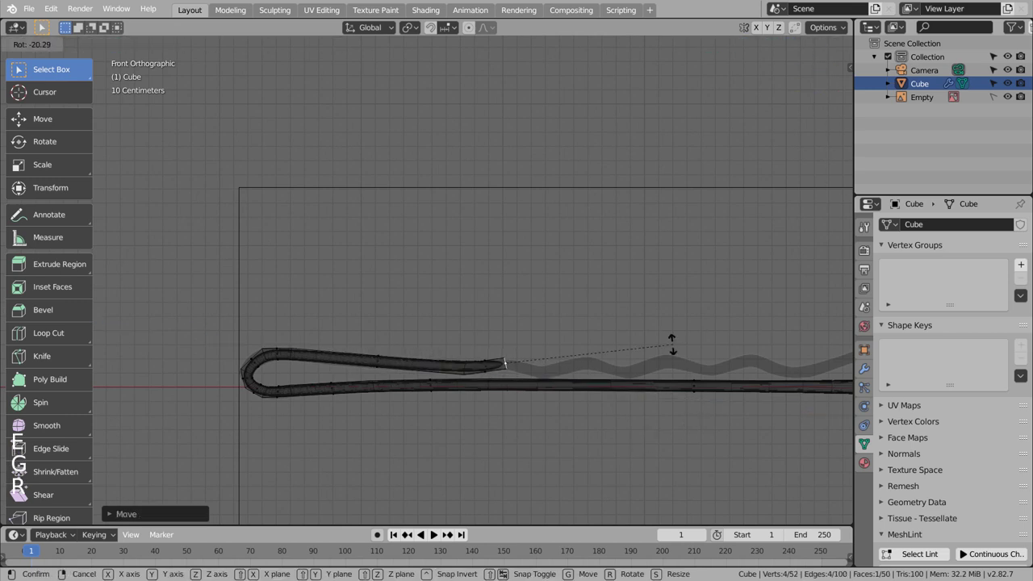
pyautogui.click(672, 343)
# - Add two sections toward the wavy part, turning the end to follow the curve
pyautogui.press('e')
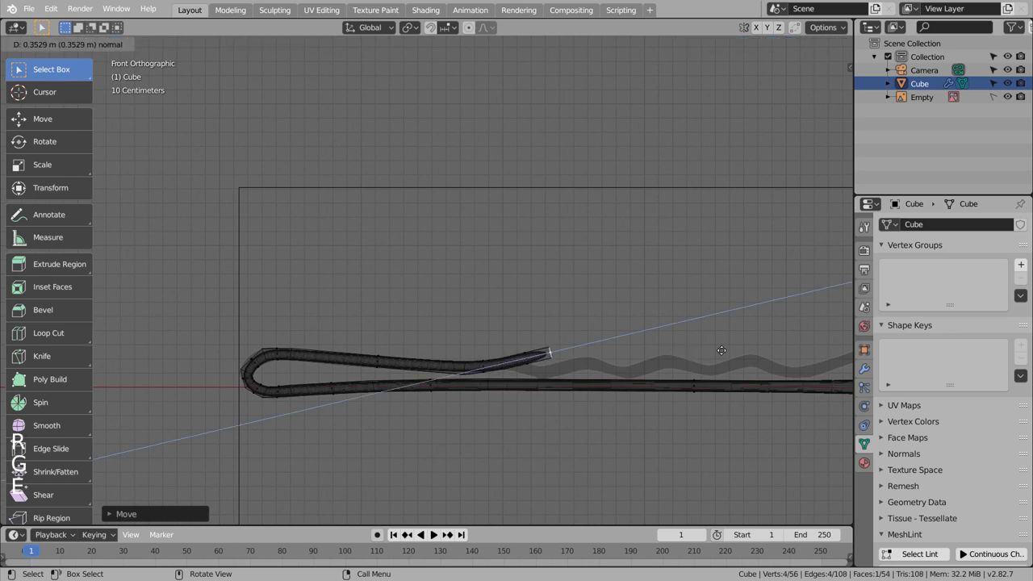
pyautogui.press('g')
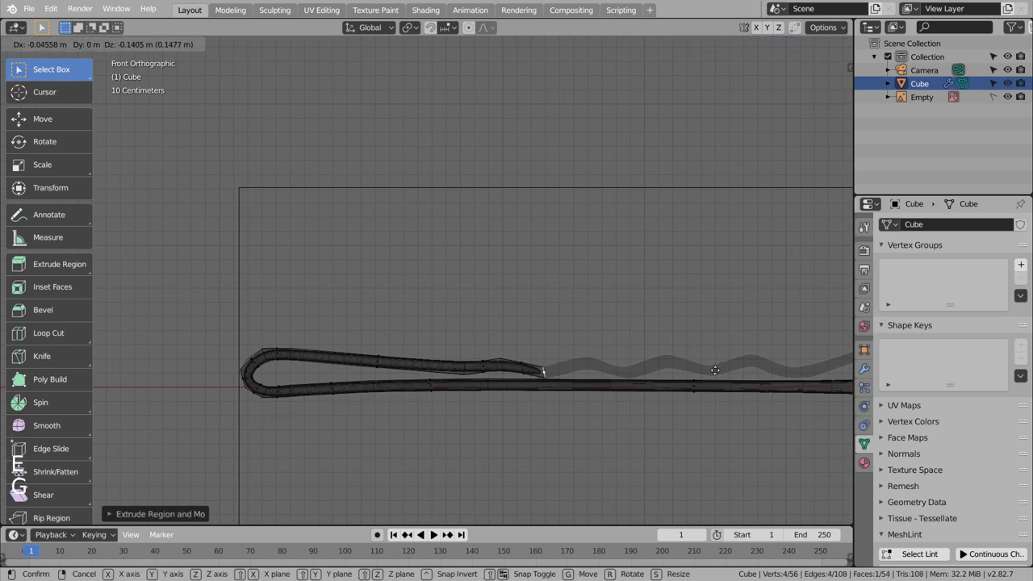
pyautogui.click(715, 368)
pyautogui.press('e')
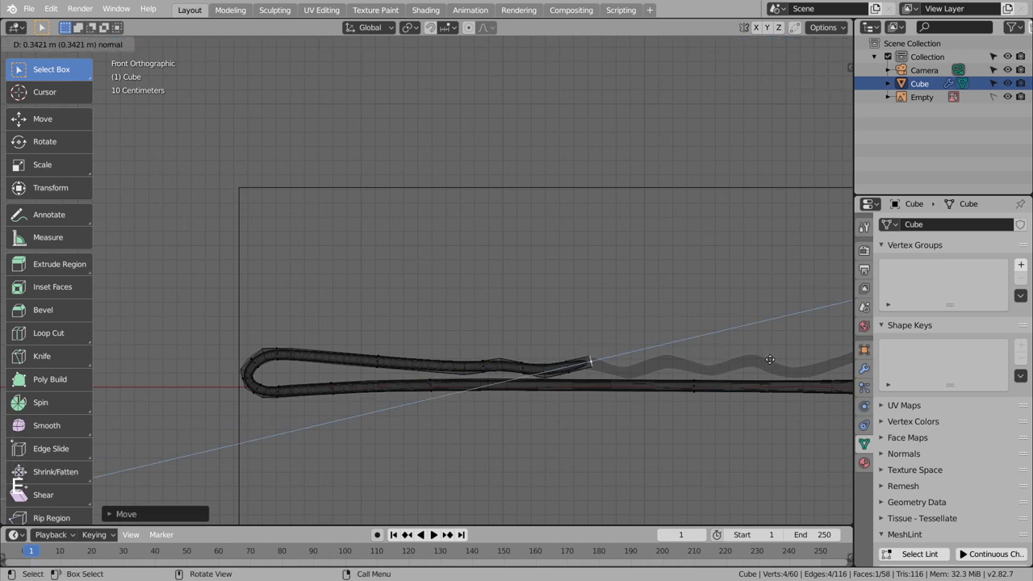
pyautogui.click(772, 359)
pyautogui.press('r')
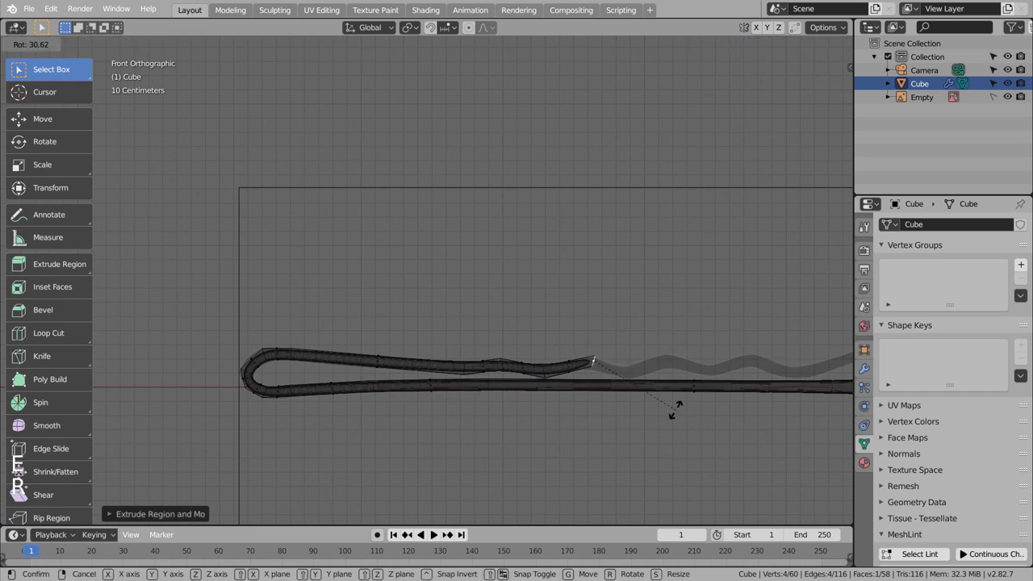
pyautogui.click(678, 409)
# - Extrude and position two more sections along the wave, rotating the end to match
pyautogui.press('e')
pyautogui.click(716, 418)
pyautogui.press('g')
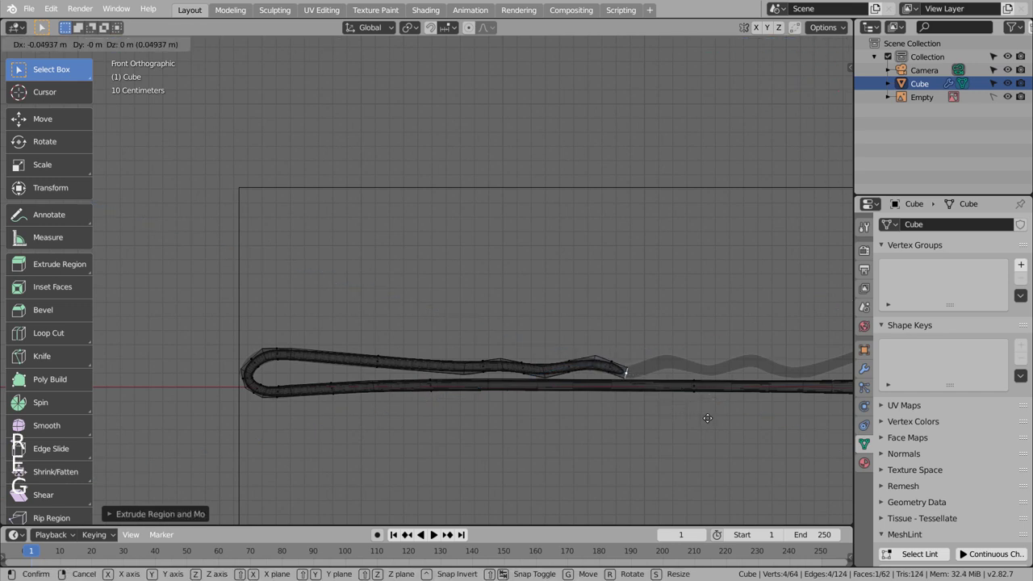
pyautogui.click(708, 416)
pyautogui.press('r')
pyautogui.click(704, 367)
pyautogui.press('e')
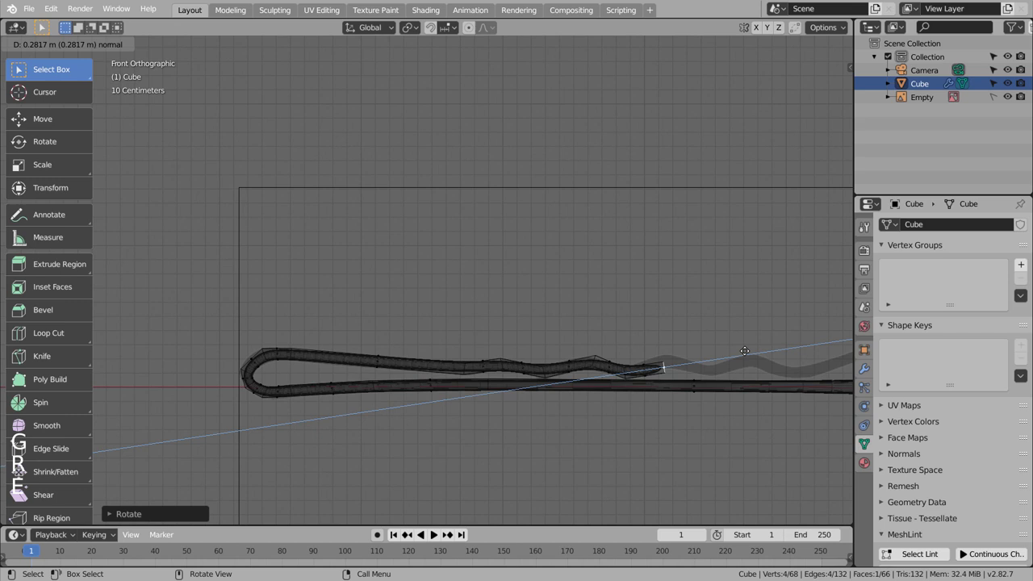
pyautogui.click(741, 345)
pyautogui.press('g')
pyautogui.click(745, 347)
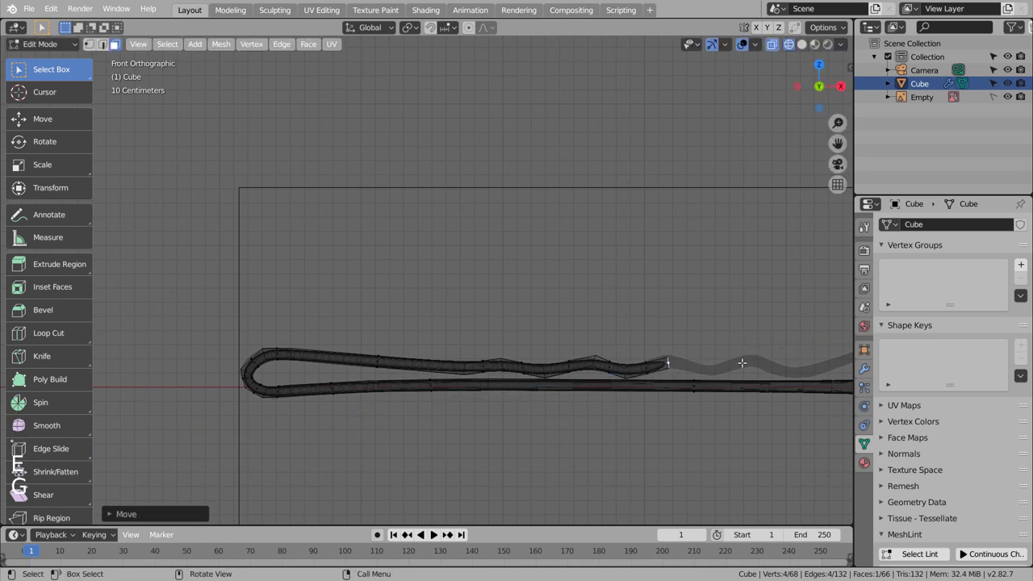
# - Extend the wavy leg toward the pin's right end with another placed and rotated section
pyautogui.keyDown('shift'); pyautogui.moveTo(720, 388); pyautogui.dragTo(381, 383, button='middle'); pyautogui.keyUp('shift')
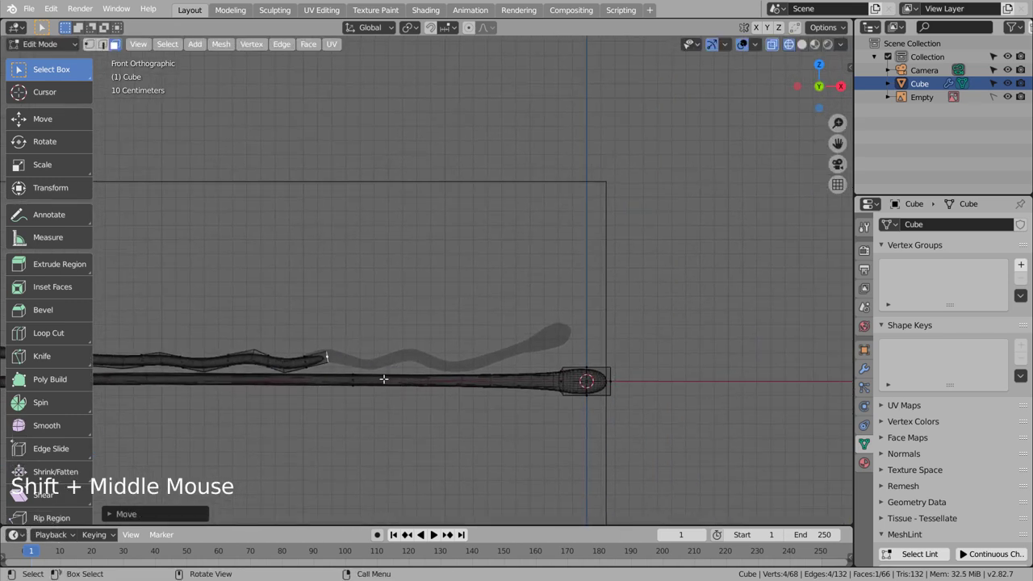
pyautogui.press('e')
pyautogui.click(453, 403)
pyautogui.press('g')
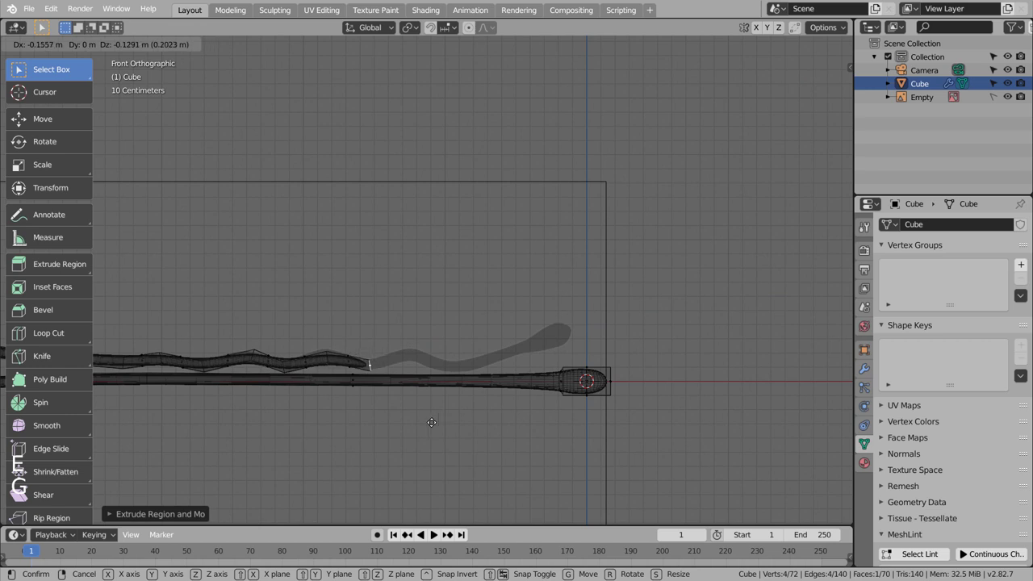
pyautogui.click(432, 422)
pyautogui.press('r')
pyautogui.click(450, 426)
pyautogui.press('g')
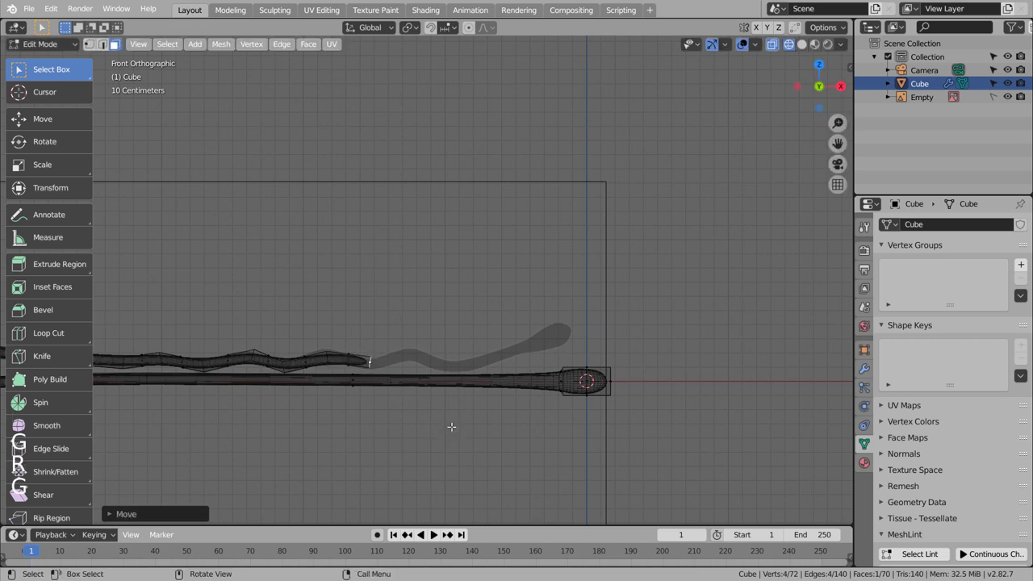
# - Extrude two more sections along the wave, repositioning and rotating the end
pyautogui.press('e')
pyautogui.click(461, 383)
pyautogui.press('g')
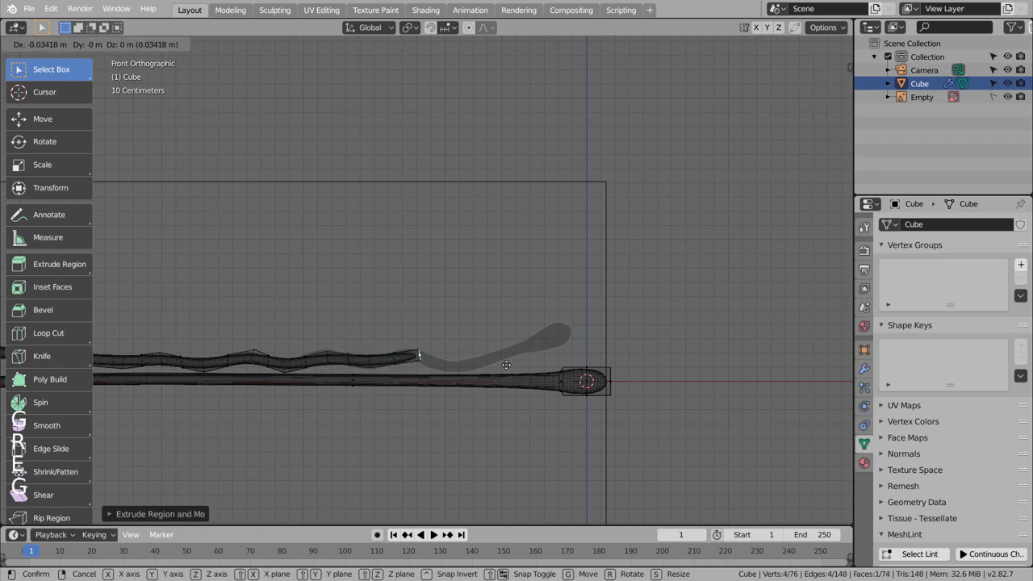
pyautogui.click(500, 363)
pyautogui.press('e')
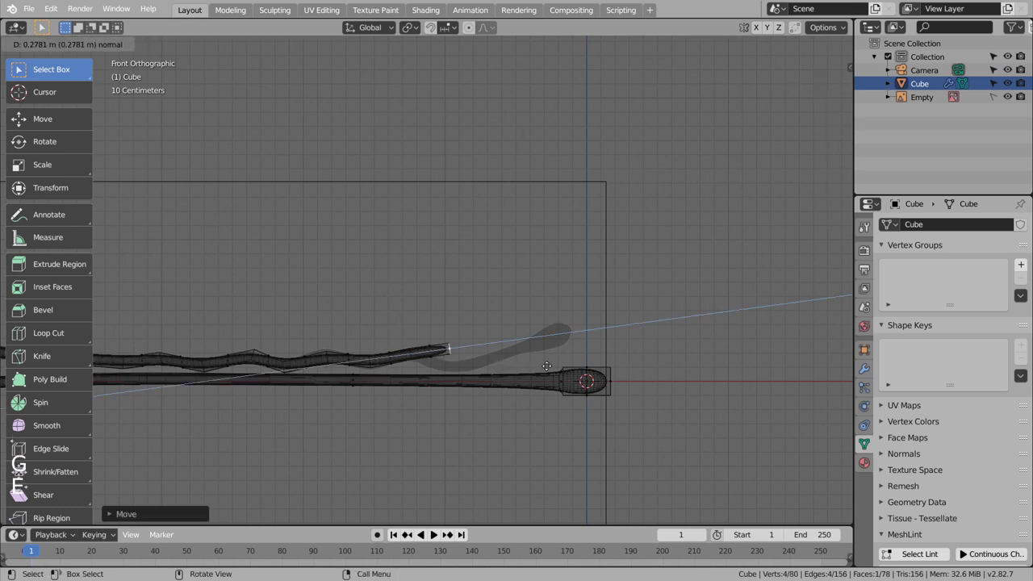
pyautogui.click(549, 379)
pyautogui.press('g')
pyautogui.click(546, 389)
pyautogui.press('r')
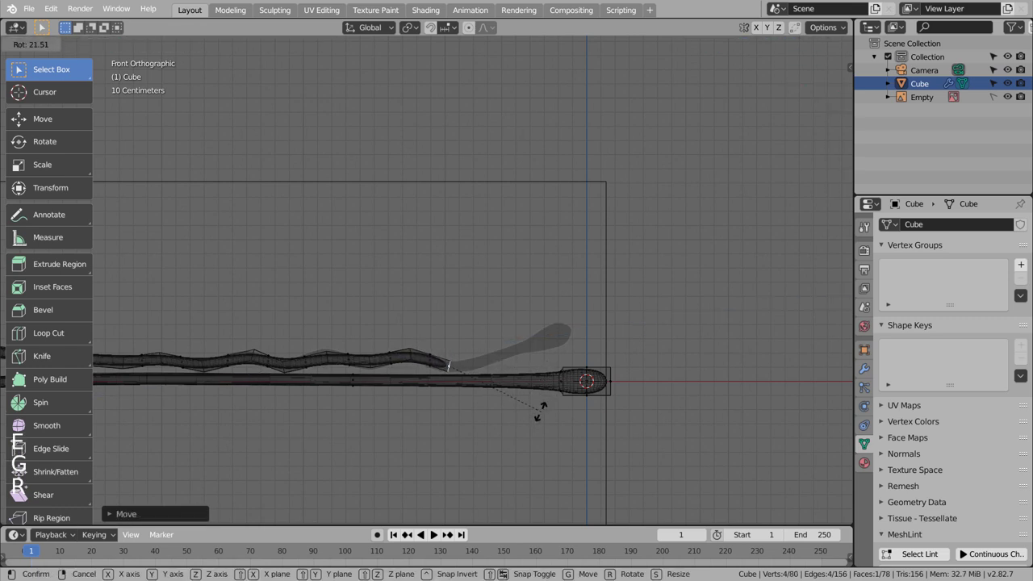
pyautogui.click(530, 422)
# - Lift the leg up the reference's rising end with raised, rotated extrusions
pyautogui.press('e')
pyautogui.click(587, 407)
pyautogui.press('g')
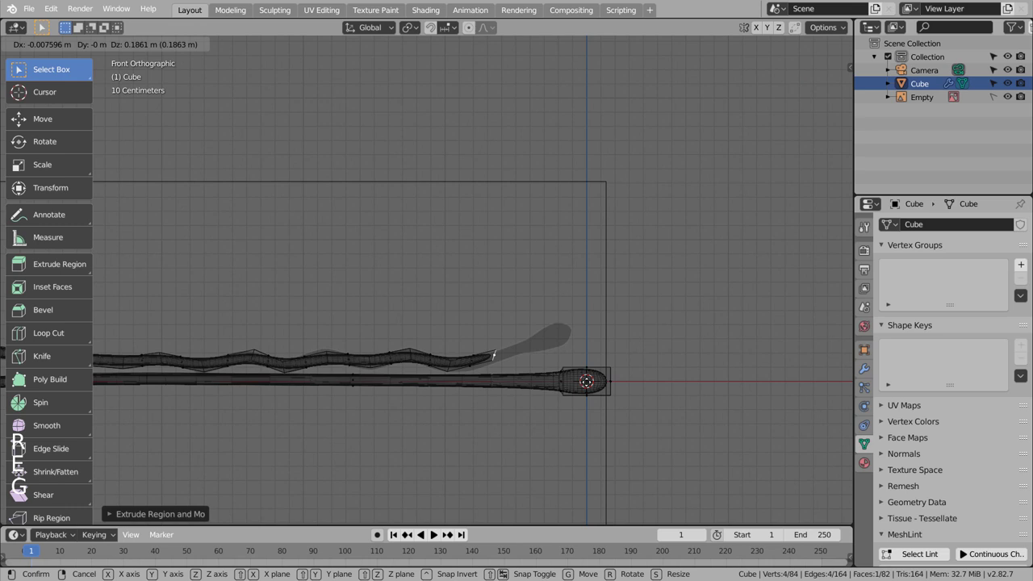
pyautogui.click(493, 358)
pyautogui.press('r')
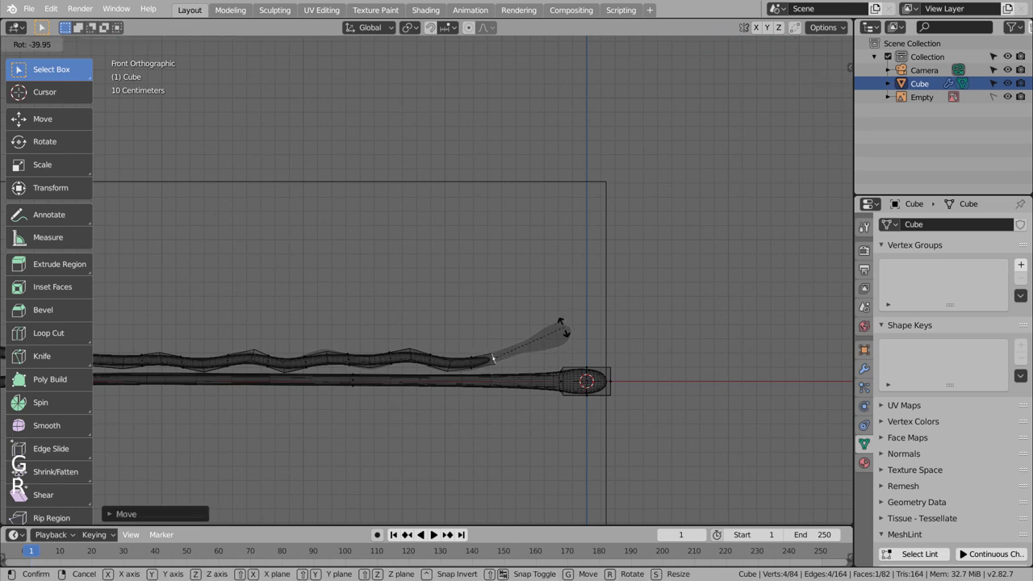
pyautogui.click(565, 328)
pyautogui.press('e')
pyautogui.click(597, 315)
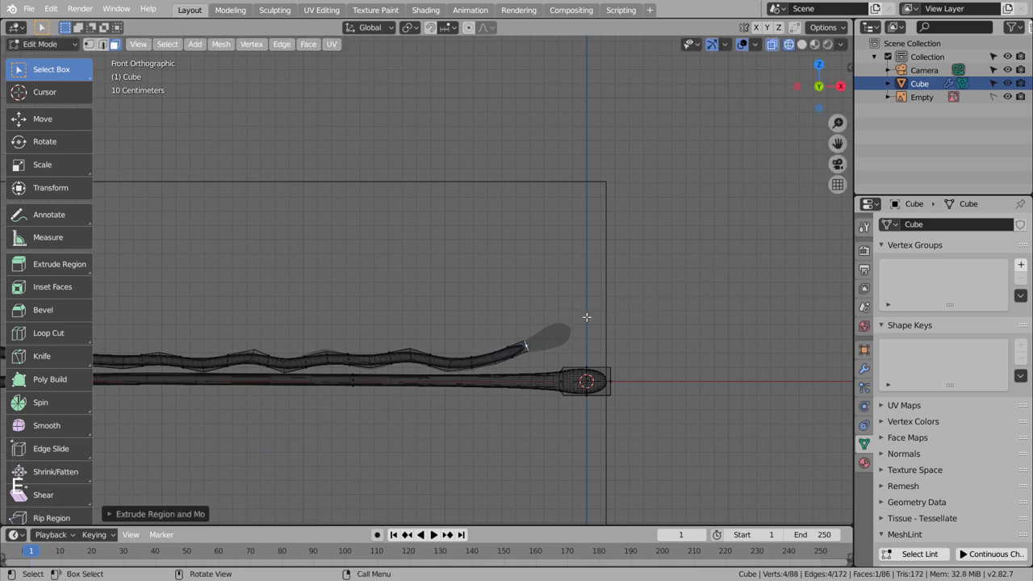
# - Extrude and scale the final sections into a thicker rounded tip
pyautogui.press('e')
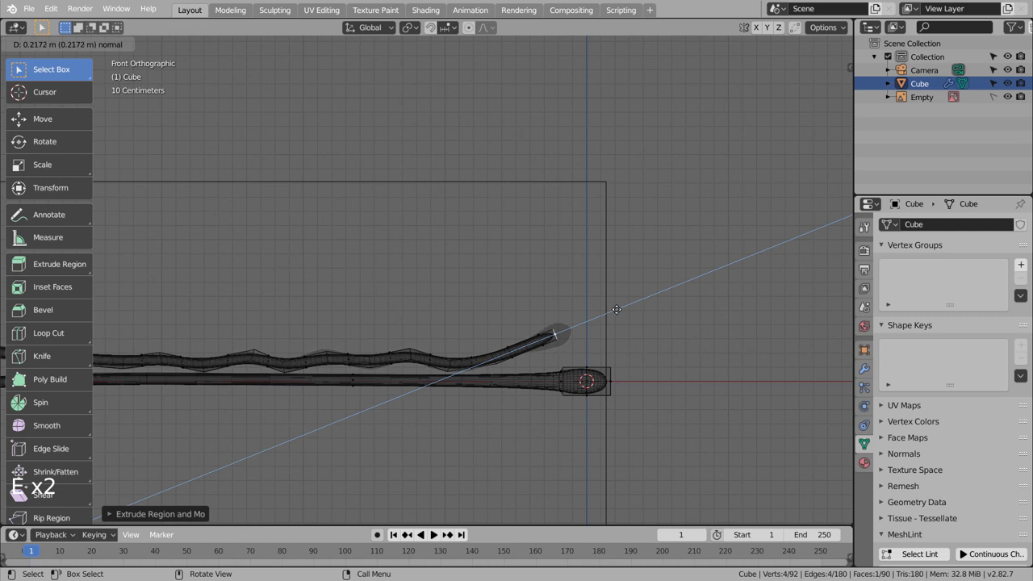
pyautogui.press('s')
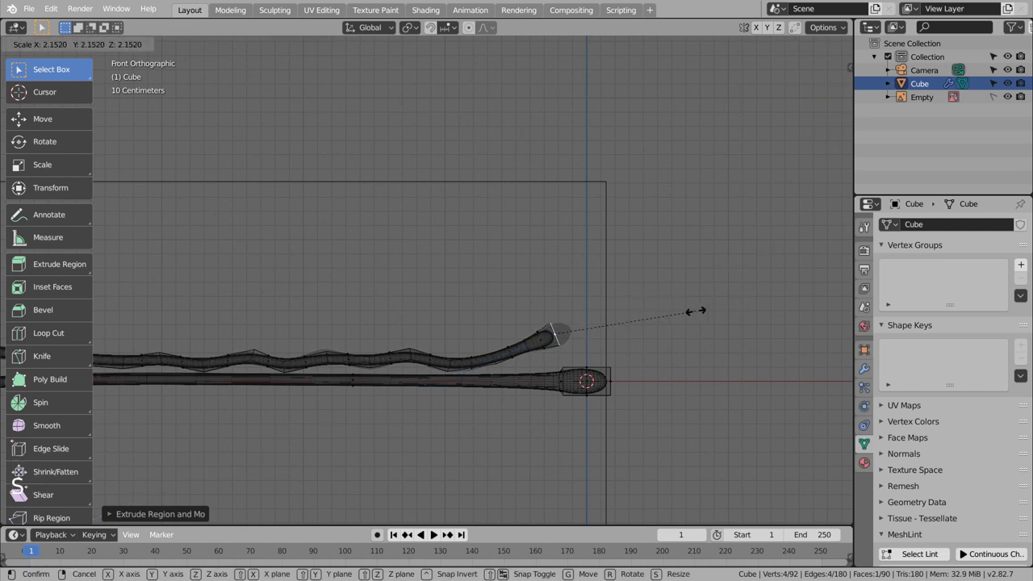
pyautogui.click(695, 311)
pyautogui.press('e')
pyautogui.click(712, 311)
pyautogui.press('s')
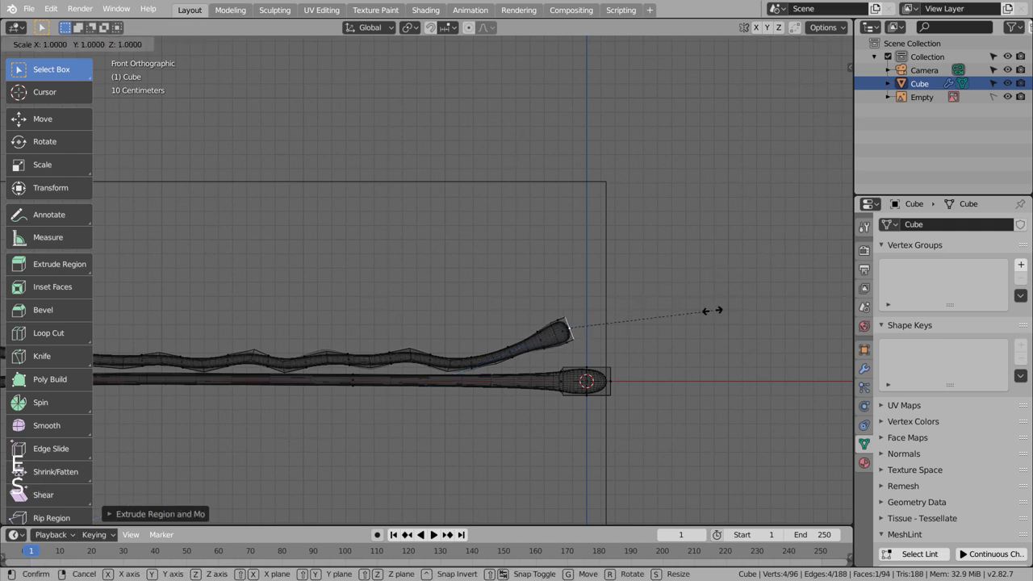
pyautogui.click(636, 311)
pyautogui.press('Tab')
pyautogui.moveTo(519, 328)
pyautogui.mouseDown(button='middle')
pyautogui.moveTo(389, 352)
pyautogui.moveTo(471, 344)
pyautogui.mouseUp(button='middle')
pyautogui.scroll(-4, 471, 344)
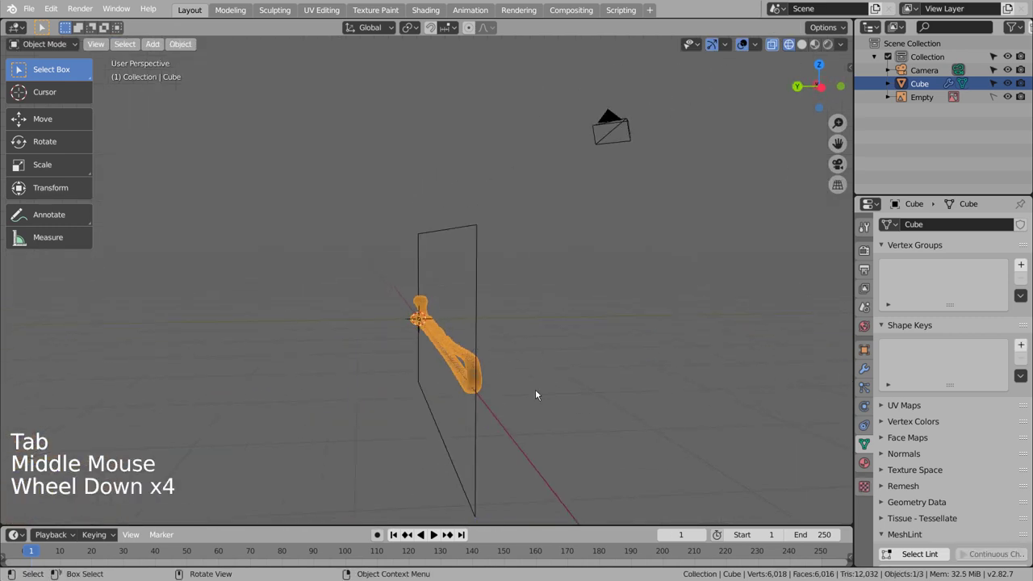
pyautogui.moveTo(535, 397)
pyautogui.mouseDown(button='middle')
pyautogui.moveTo(440, 399)
pyautogui.moveTo(377, 379)
pyautogui.moveTo(347, 351)
pyautogui.moveTo(387, 399)
pyautogui.moveTo(357, 373)
pyautogui.moveTo(404, 350)
pyautogui.moveTo(357, 397)
pyautogui.mouseUp(button='middle')
pyautogui.scroll(3, 357, 372)
pyautogui.press('KP_1')
pyautogui.scroll(4, 357, 372)
pyautogui.press('Tab')
# - In edge mode, move the wave-crest edge loop to sharpen that crest
pyautogui.scroll(3, 358, 396)
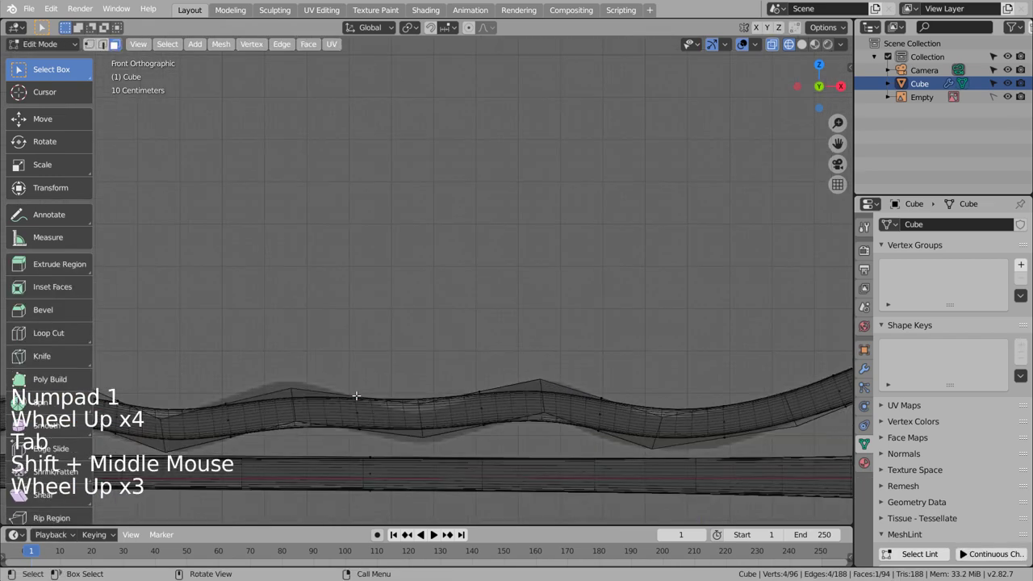
pyautogui.keyDown('shift'); pyautogui.moveTo(367, 342); pyautogui.dragTo(376, 358, button='middle'); pyautogui.keyUp('shift')
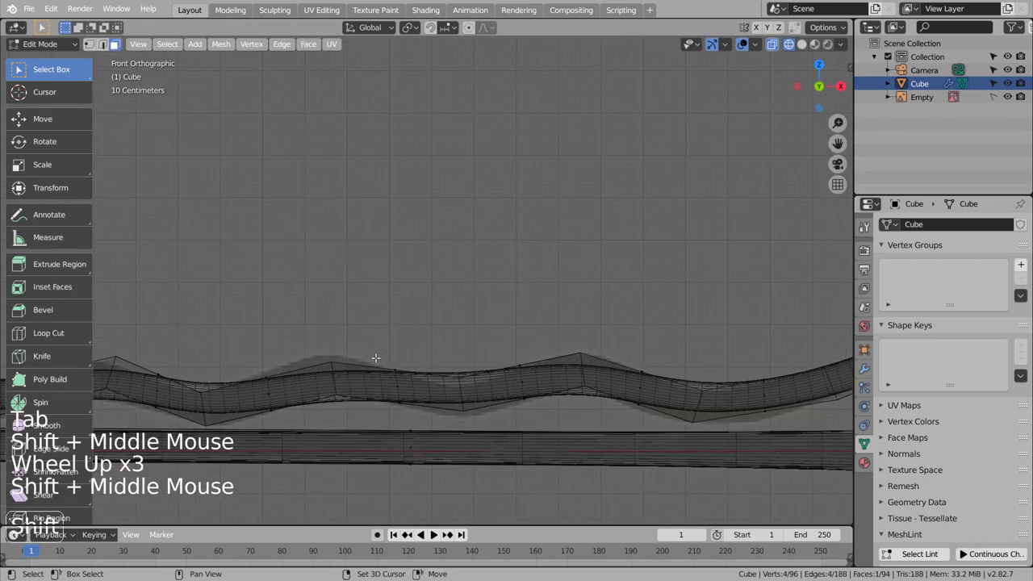
pyautogui.press('2')
pyautogui.keyDown('alt'); pyautogui.click(334, 370); pyautogui.keyUp('alt')
pyautogui.press('g')
pyautogui.press('g')
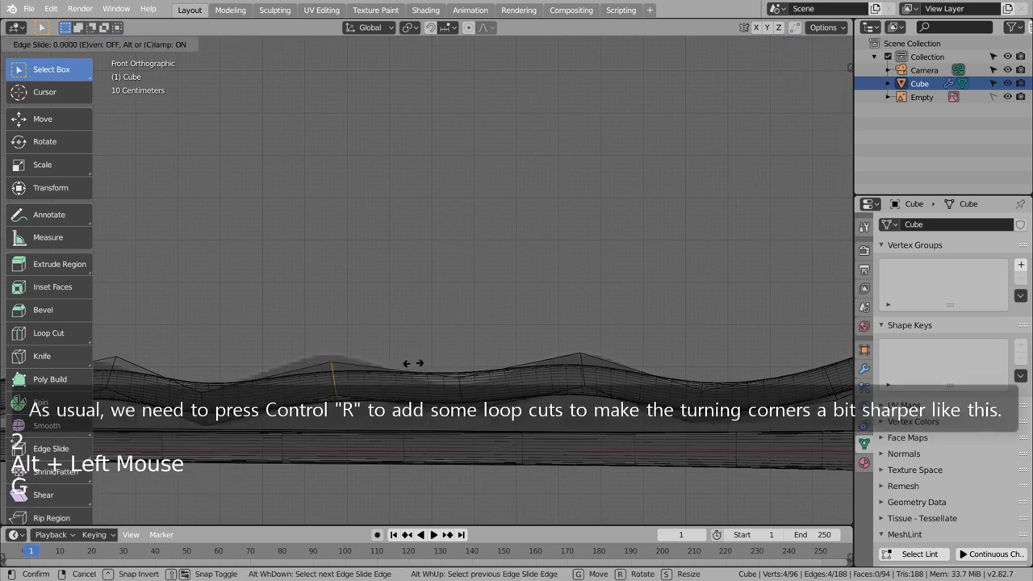
pyautogui.press('g')
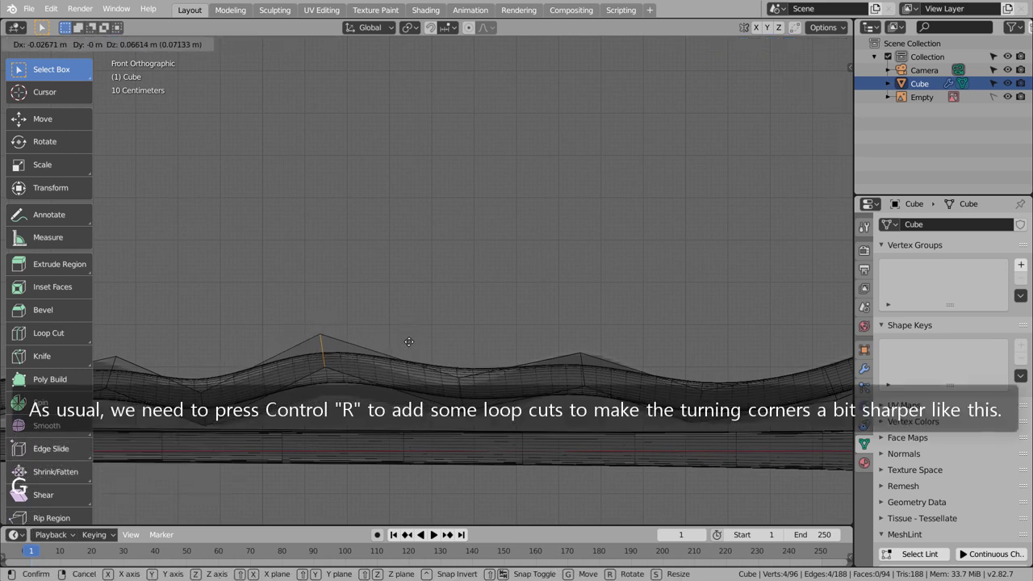
pyautogui.click(409, 342)
# - Add the trough loop to the selection and lower the loops
pyautogui.keyDown('shift'); pyautogui.moveTo(409, 342); pyautogui.dragTo(422, 274, button='middle'); pyautogui.keyUp('shift')
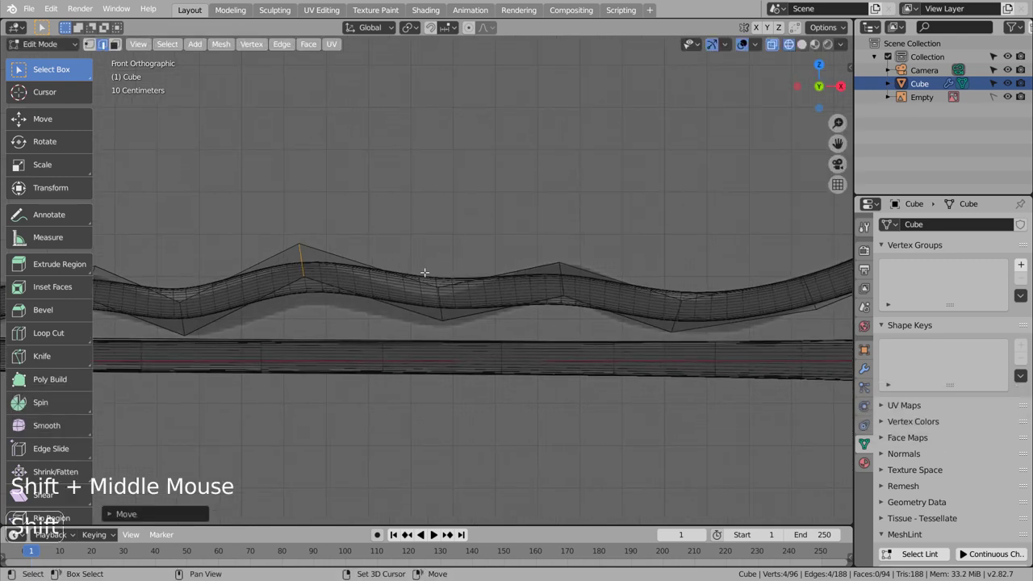
pyautogui.scroll(-2, 364, 300)
pyautogui.keyDown('alt'); pyautogui.keyDown('shift'); pyautogui.click(256, 311); pyautogui.keyUp('shift'); pyautogui.keyUp('alt')
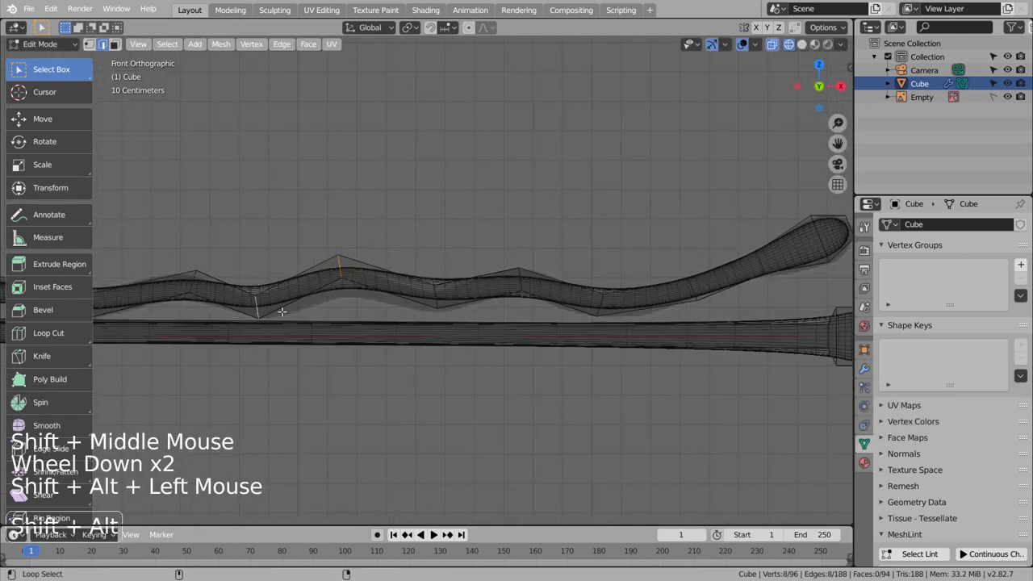
pyautogui.press('g')
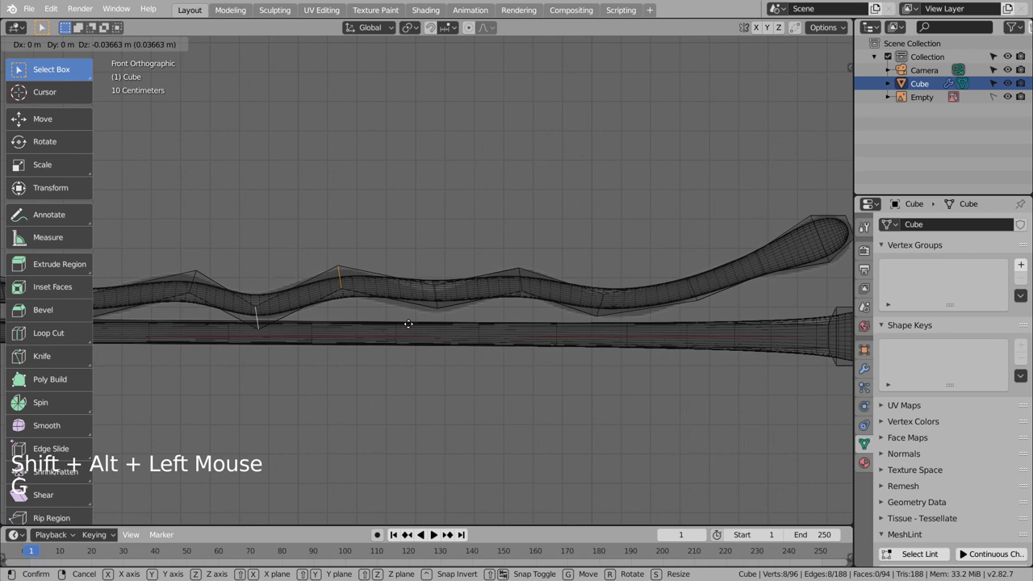
pyautogui.click(408, 324)
pyautogui.click(376, 249)
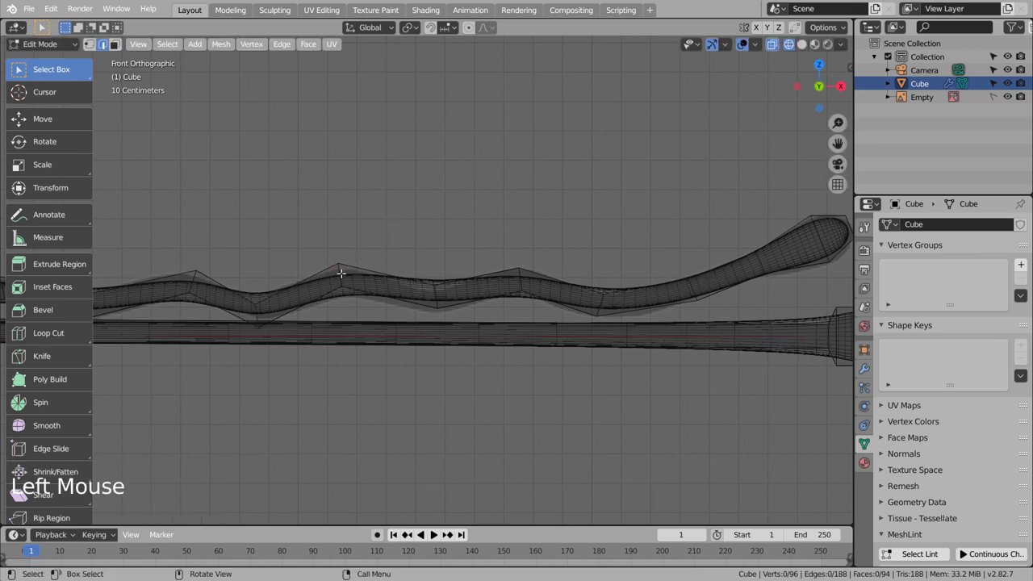
# - Raise the next crest loop slightly and deepen the following trough loop
pyautogui.keyDown('alt'); pyautogui.click(342, 273); pyautogui.keyUp('alt')
pyautogui.press('g')
pyautogui.click(380, 269)
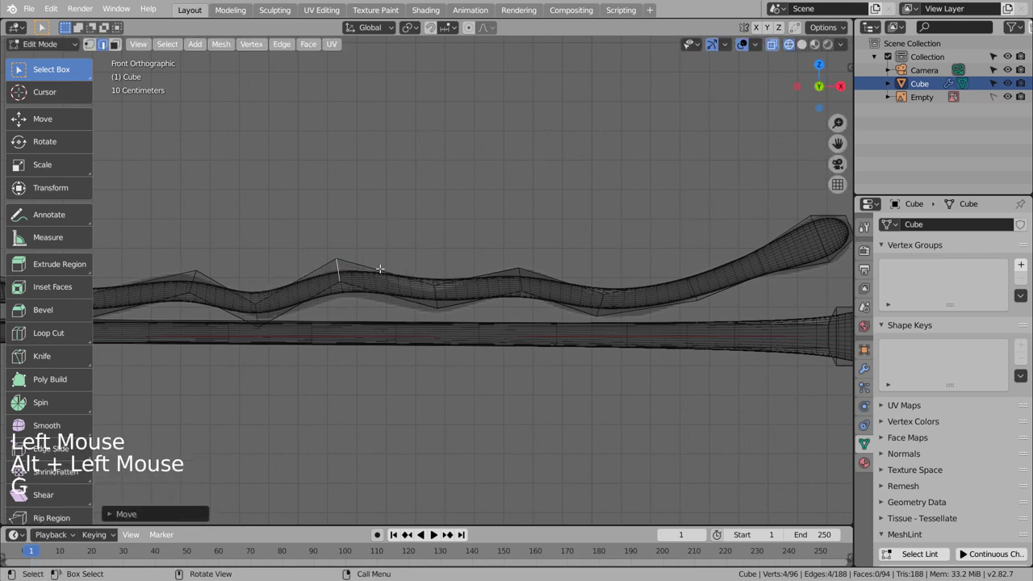
pyautogui.keyDown('alt'); pyautogui.click(436, 289); pyautogui.keyUp('alt')
pyautogui.press('g')
pyautogui.click(464, 299)
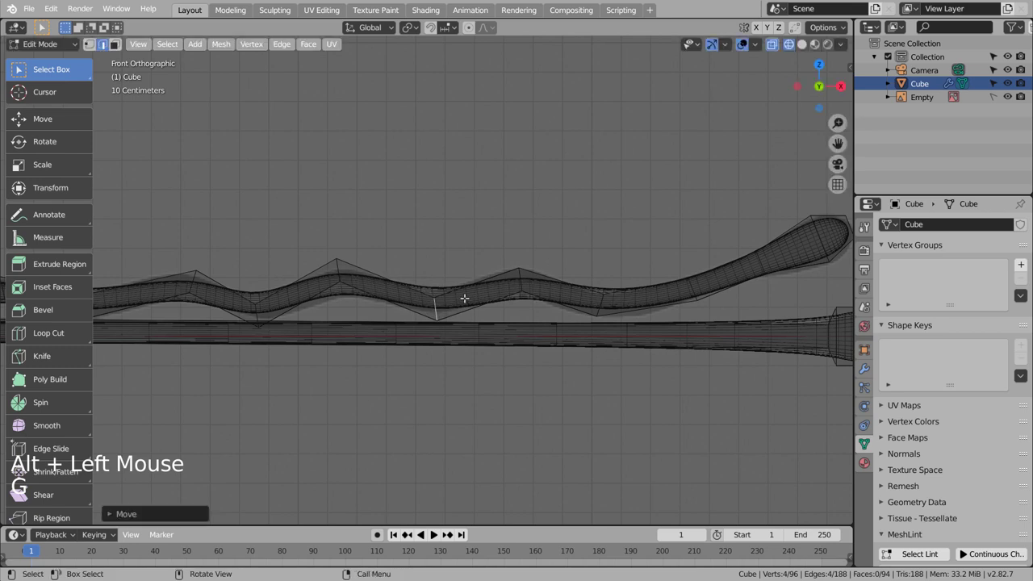
# - Select a crest vertex on the third crest and move it upward
pyautogui.keyDown('alt'); pyautogui.click(529, 290); pyautogui.keyUp('alt')
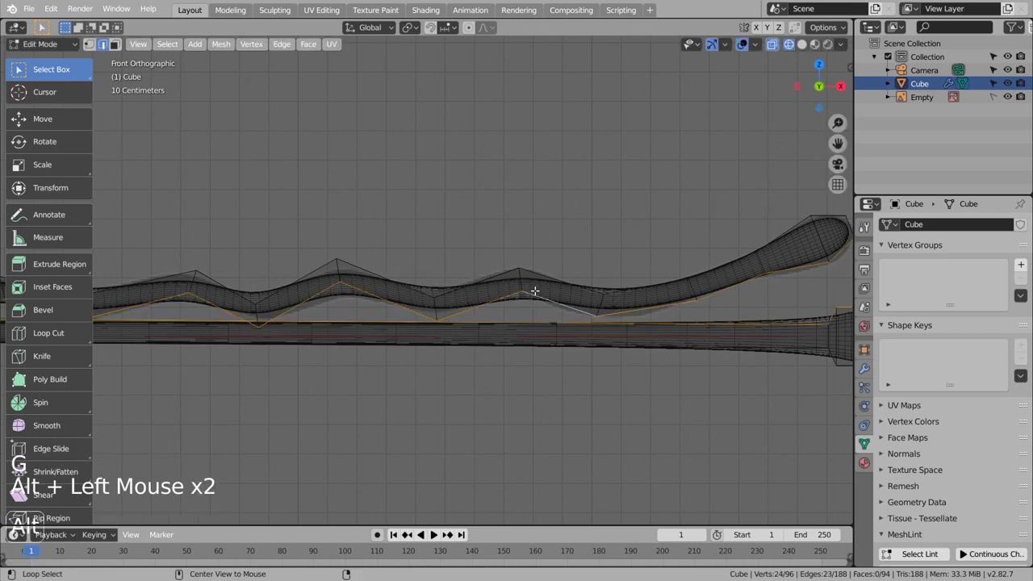
pyautogui.keyDown('alt'); pyautogui.click(537, 289); pyautogui.keyUp('alt')
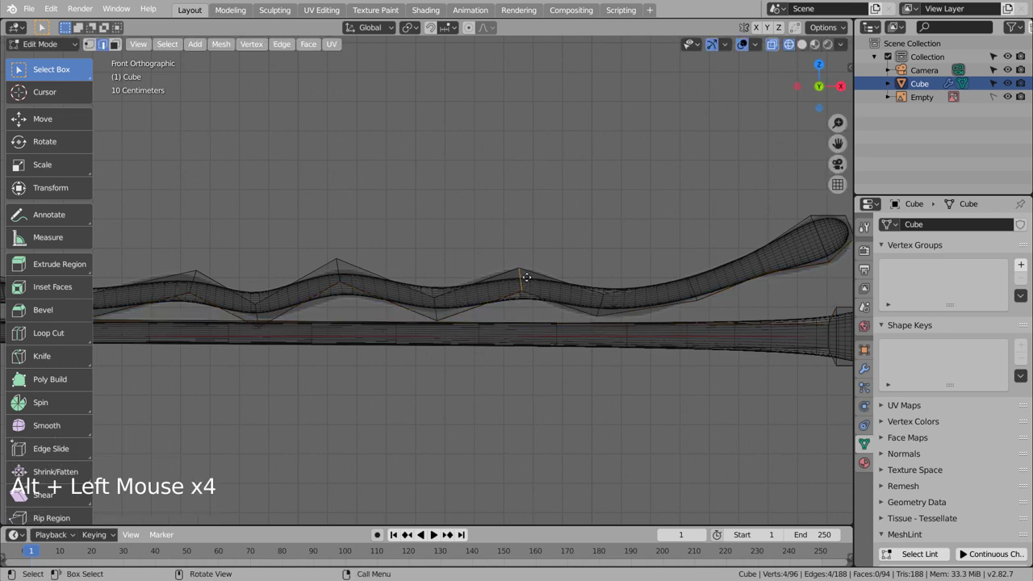
pyautogui.press('g')
pyautogui.click(526, 272)
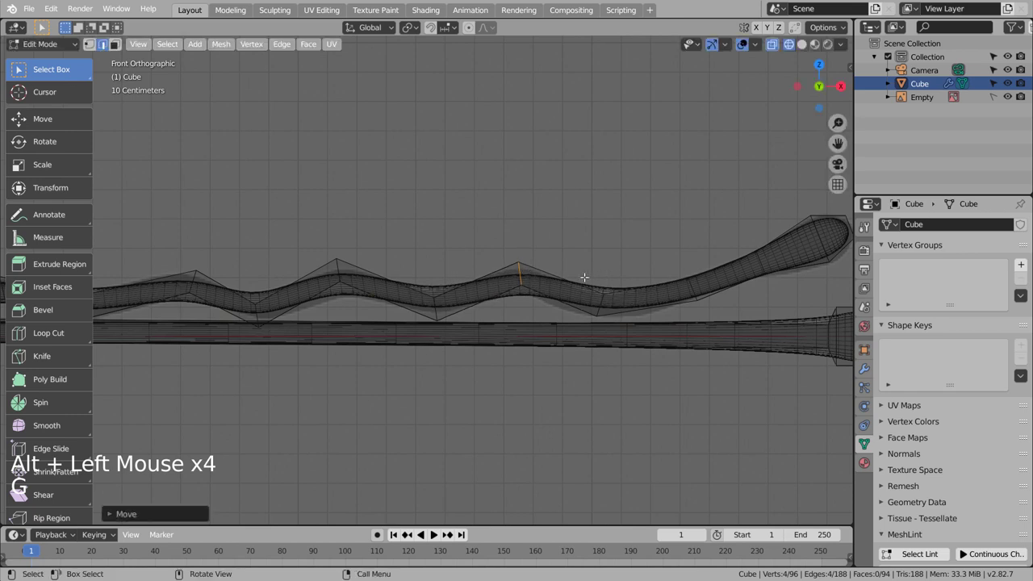
# - Cut loops across the right part of the wavy arm, near the middle crest and trough
pyautogui.hotkey('ctrl', 'r')
pyautogui.click(536, 269)
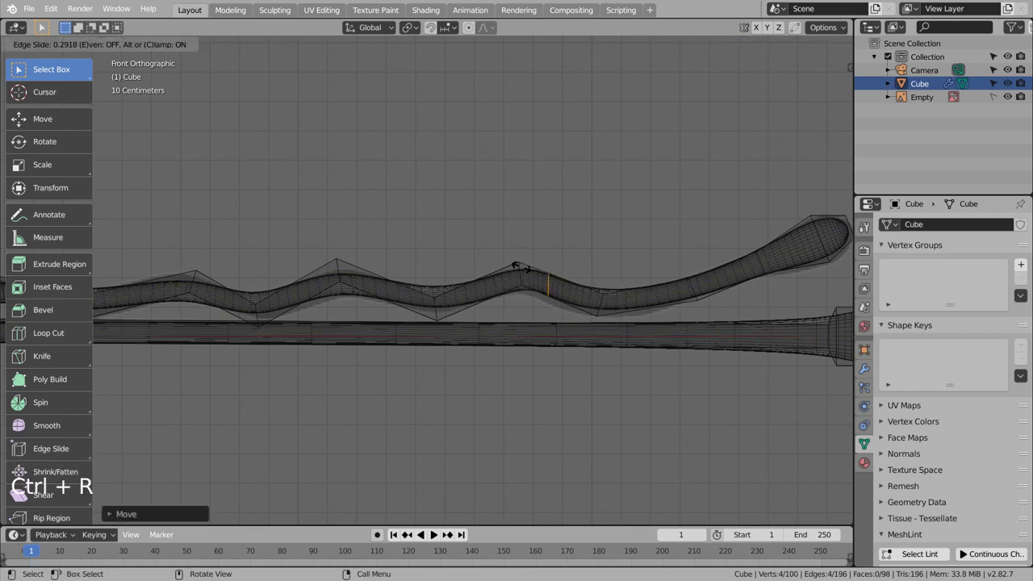
pyautogui.click(495, 265)
pyautogui.hotkey('ctrl', 'r')
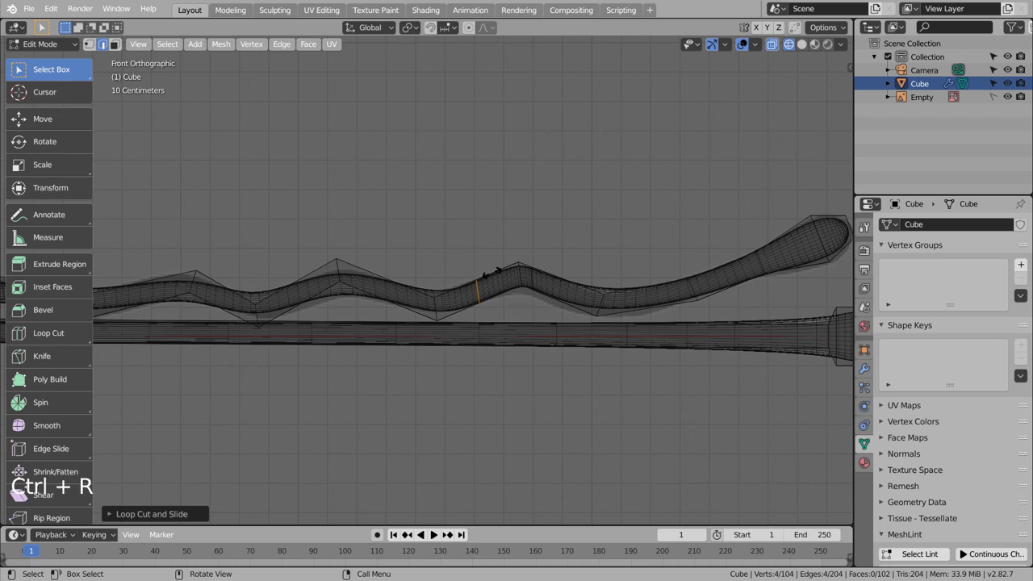
pyautogui.click(496, 266)
pyautogui.click(509, 263)
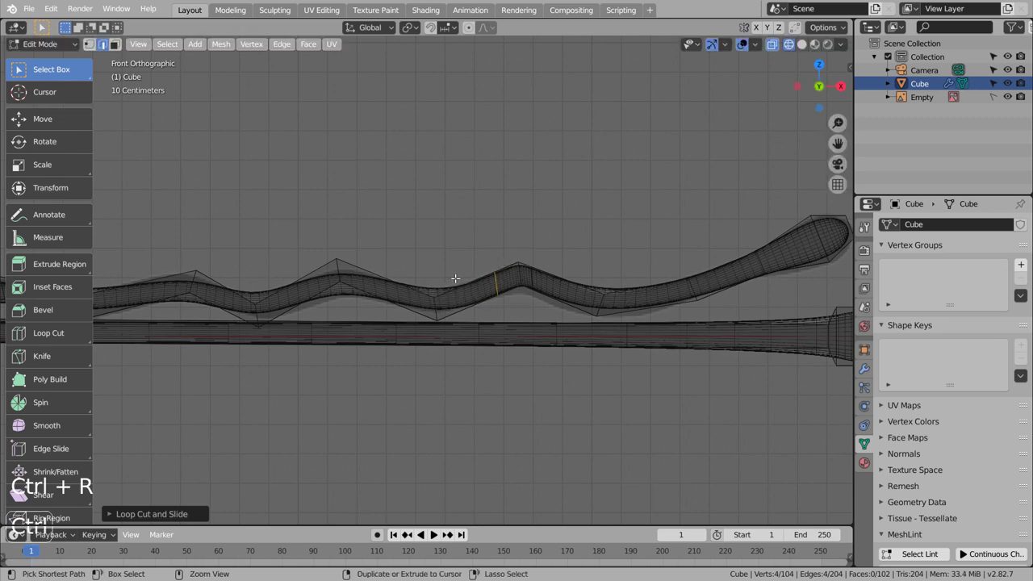
pyautogui.hotkey('ctrl', 'r')
pyautogui.click(456, 297)
pyautogui.hotkey('ctrl', 'r')
pyautogui.click(402, 289)
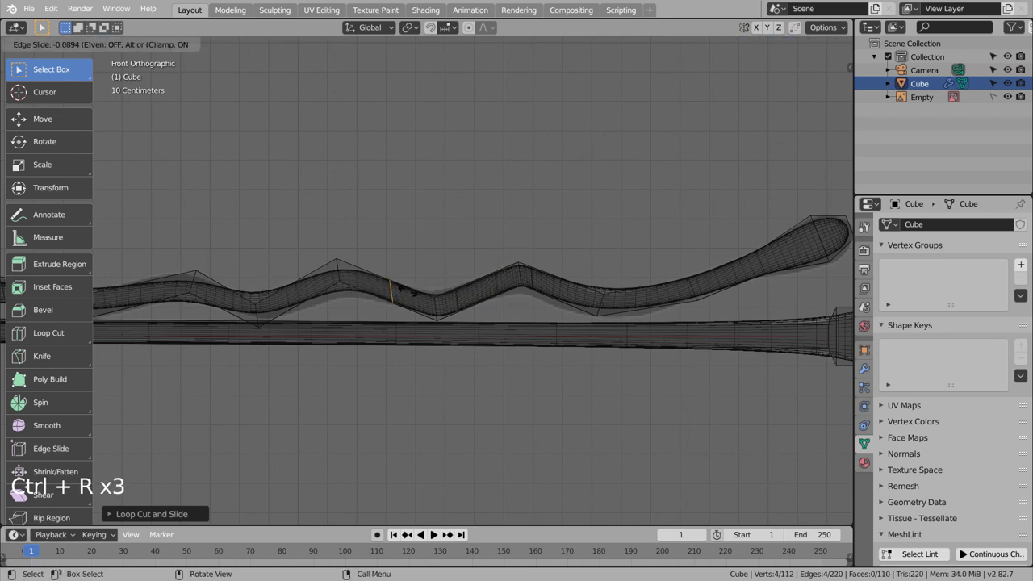
pyautogui.click(413, 291)
# - Cut more loops across the left waves, ending near the leftmost bend
pyautogui.hotkey('ctrl', 'r')
pyautogui.click(386, 280)
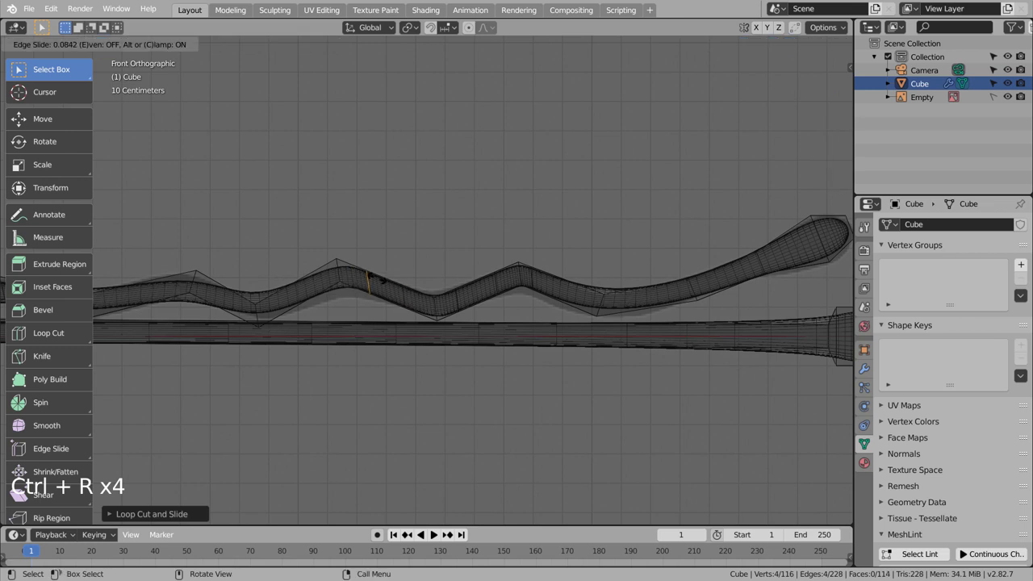
pyautogui.click(381, 280)
pyautogui.hotkey('ctrl', 'r')
pyautogui.click(305, 279)
pyautogui.click(275, 277)
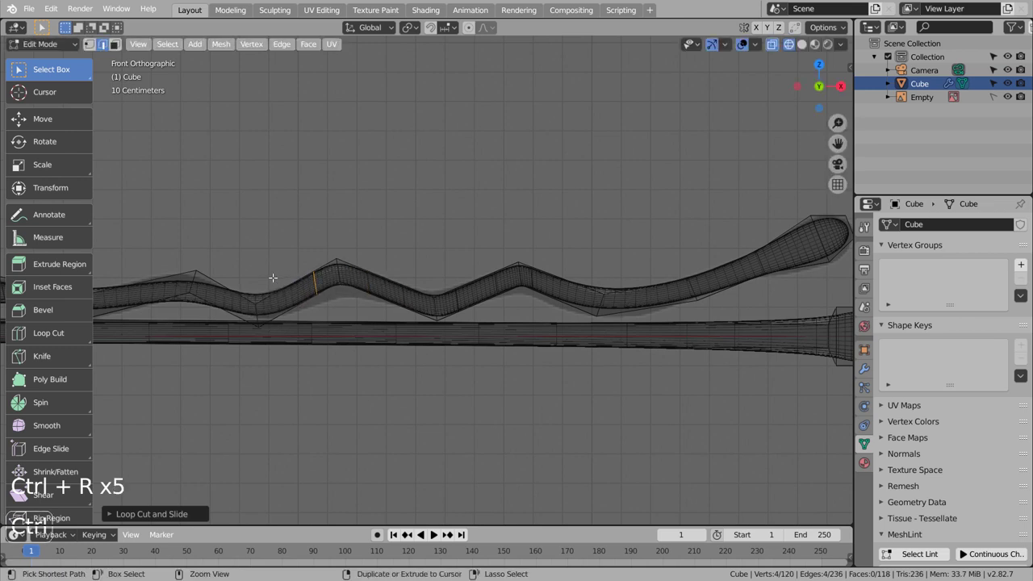
pyautogui.hotkey('ctrl', 'r')
pyautogui.click(273, 279)
pyautogui.hotkey('ctrl', 'r')
pyautogui.click(220, 292)
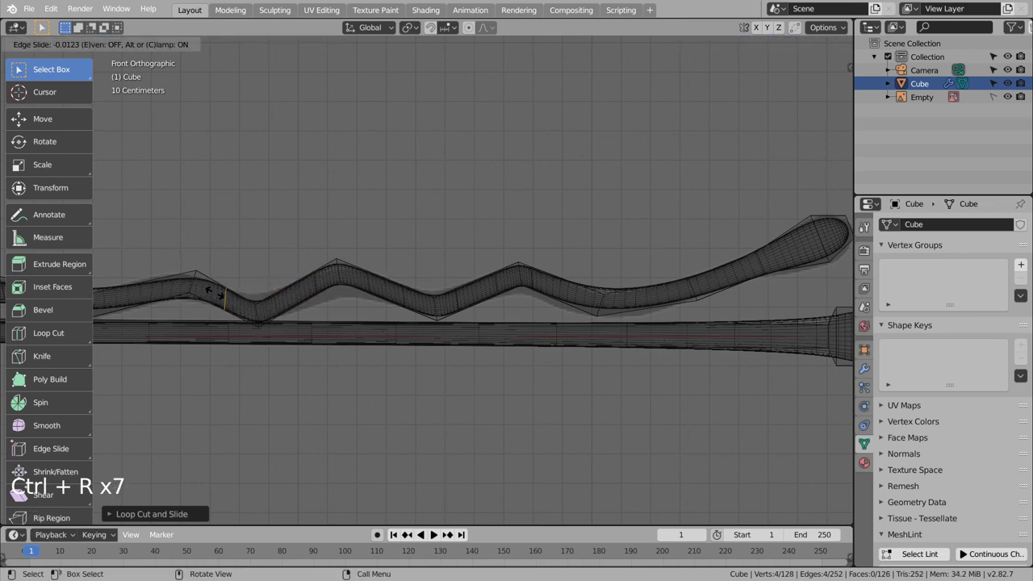
pyautogui.click(219, 293)
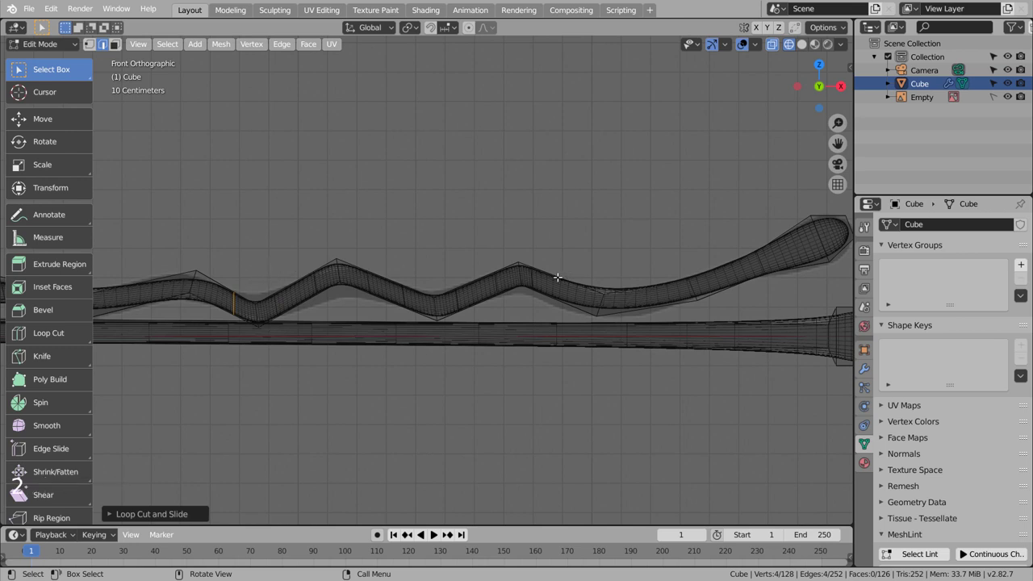
# - Select an edge loop on the wavy arm and switch to solid shading
pyautogui.click(576, 257)
pyautogui.press('b')
pyautogui.moveTo(489, 255); pyautogui.dragTo(565, 302)
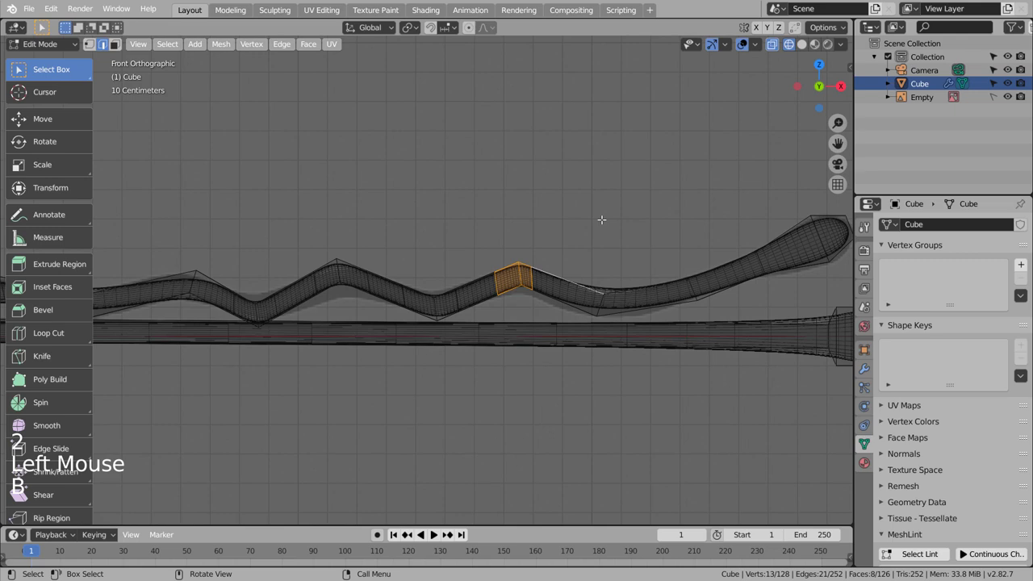
pyautogui.click(602, 220)
pyautogui.keyDown('alt'); pyautogui.click(518, 272); pyautogui.keyUp('alt')
pyautogui.scroll(3, 540, 272)
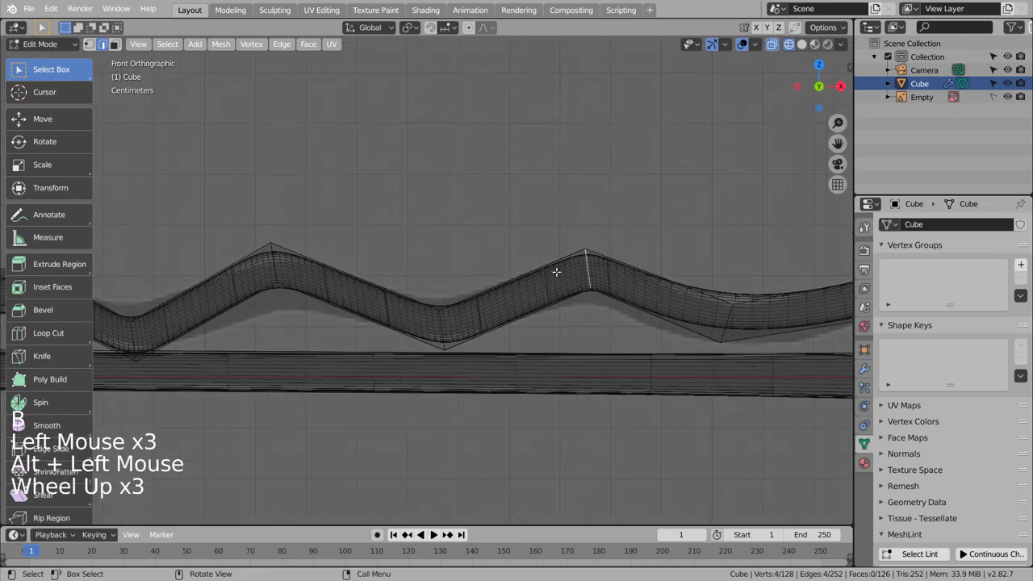
pyautogui.keyDown('shift'); pyautogui.moveTo(625, 299); pyautogui.dragTo(431, 420, button='middle'); pyautogui.keyUp('shift')
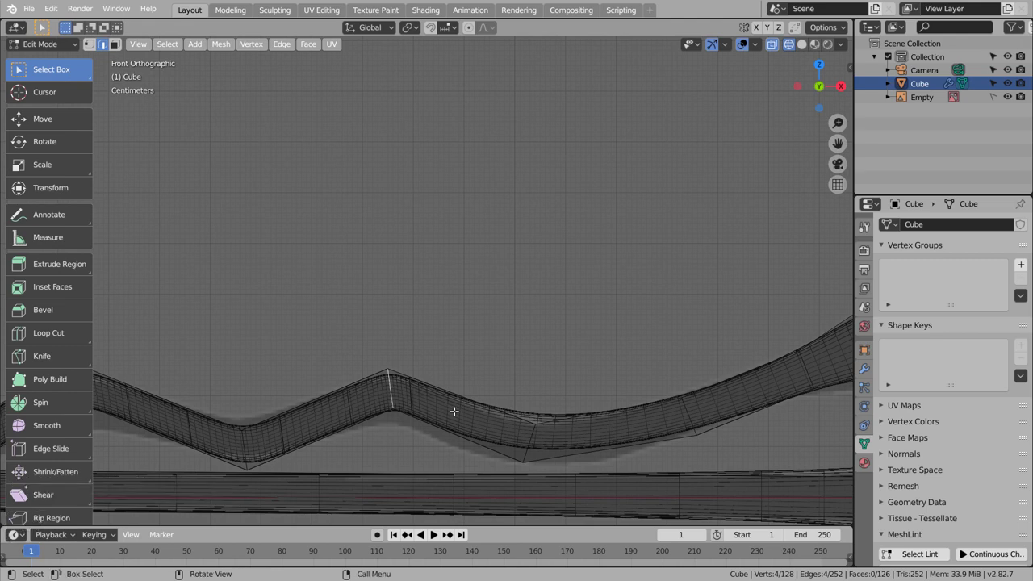
pyautogui.hotkey('shift', 'z')
pyautogui.hotkey('shift', 'z')
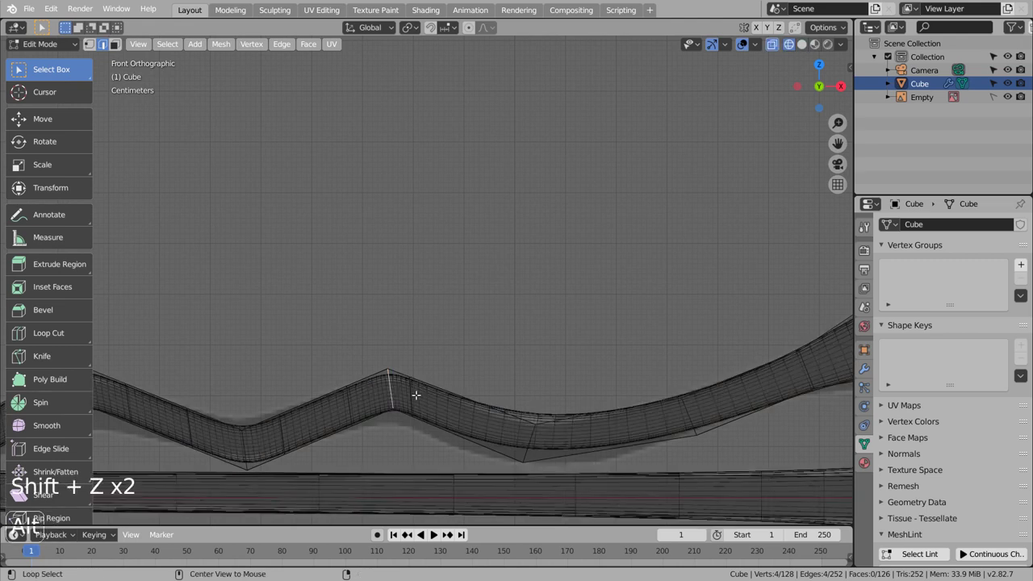
# - Slide and move the three loops around the first crest
pyautogui.keyDown('alt'); pyautogui.click(408, 395); pyautogui.keyUp('alt')
pyautogui.keyDown('alt'); pyautogui.keyDown('shift'); pyautogui.click(349, 399); pyautogui.keyUp('shift'); pyautogui.keyUp('alt')
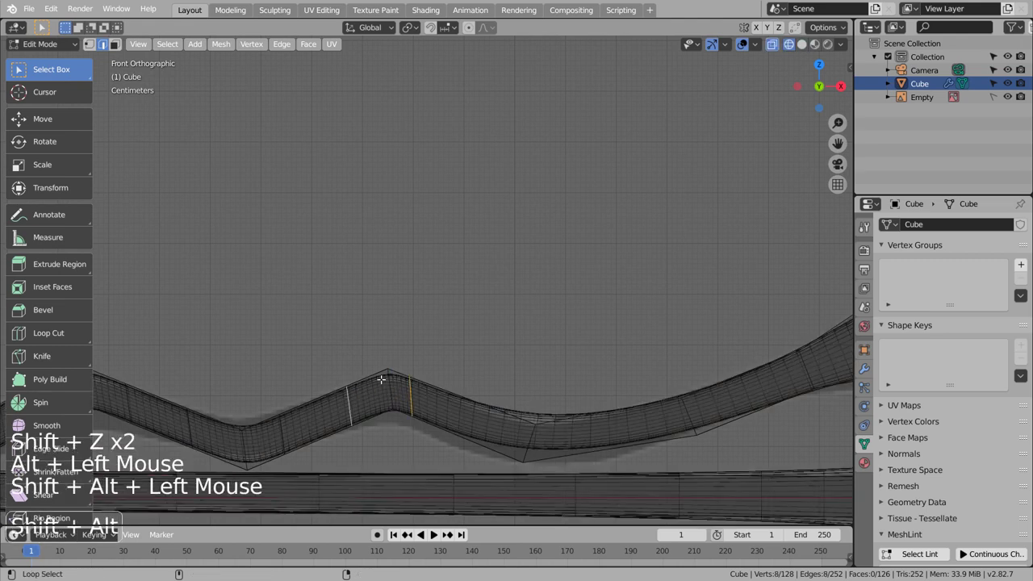
pyautogui.keyDown('alt'); pyautogui.keyDown('shift'); pyautogui.click(387, 379); pyautogui.keyUp('shift'); pyautogui.keyUp('alt')
pyautogui.press('g')
pyautogui.press('g')
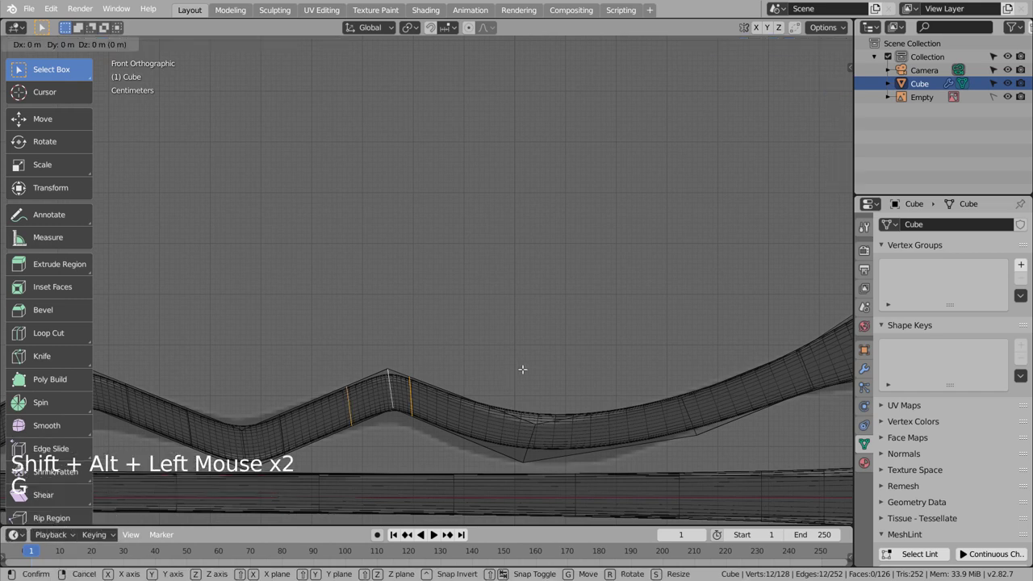
pyautogui.click(531, 390)
pyautogui.press('g')
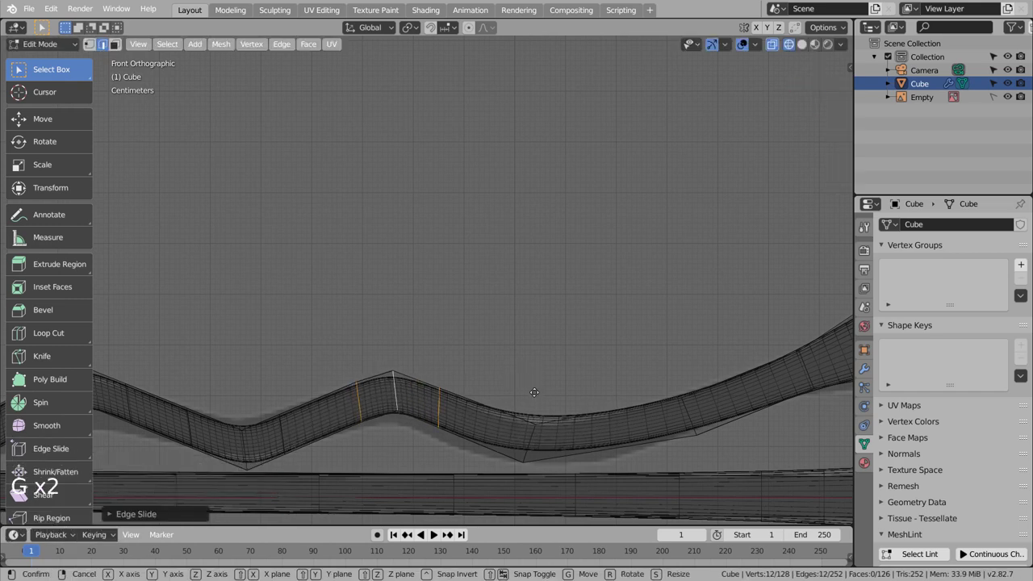
pyautogui.click(534, 398)
# - Move the two loops around the next trough to reshape it
pyautogui.keyDown('shift'); pyautogui.moveTo(242, 374); pyautogui.dragTo(408, 360, button='middle'); pyautogui.keyUp('shift')
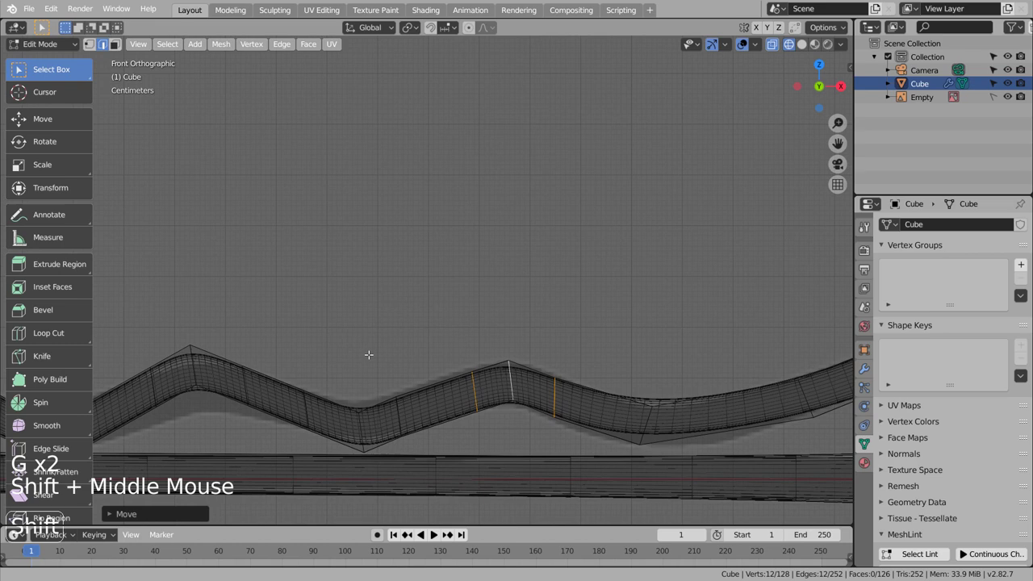
pyautogui.click(445, 420)
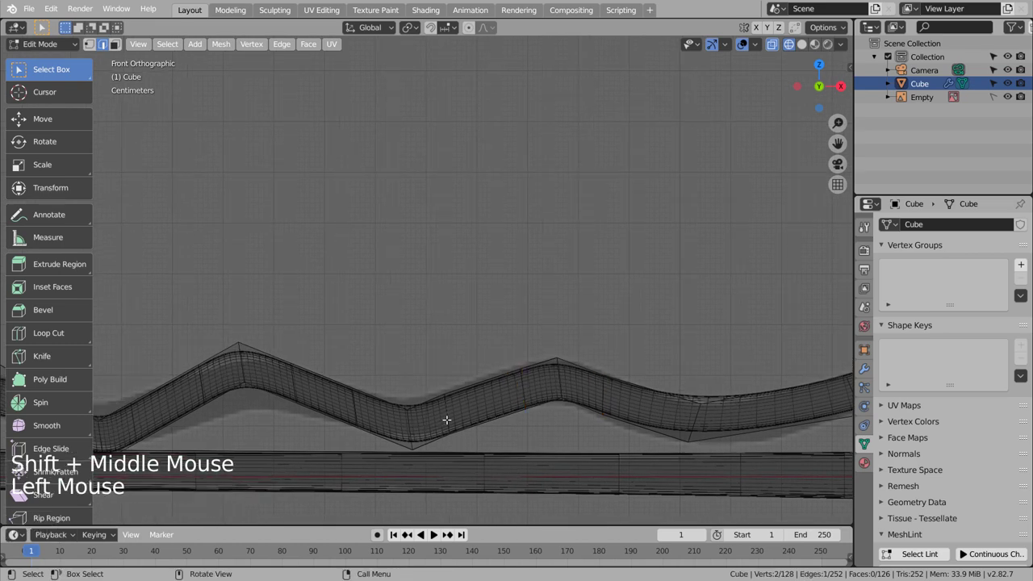
pyautogui.hotkey('shift', 'z')
pyautogui.hotkey('shift', 'z')
pyautogui.keyDown('alt'); pyautogui.click(446, 419); pyautogui.keyUp('alt')
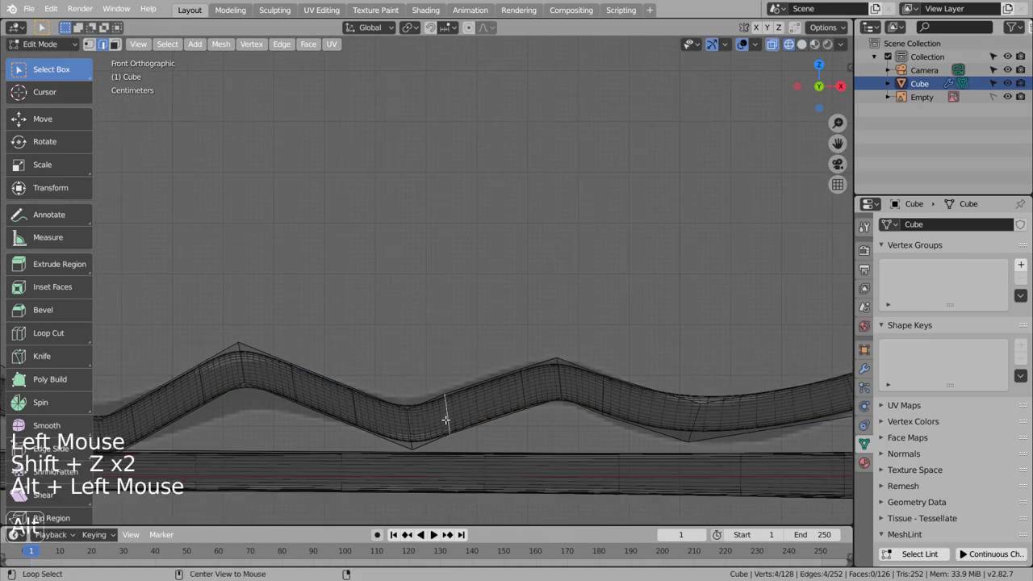
pyautogui.keyDown('alt'); pyautogui.keyDown('shift'); pyautogui.click(397, 420); pyautogui.keyUp('shift'); pyautogui.keyUp('alt')
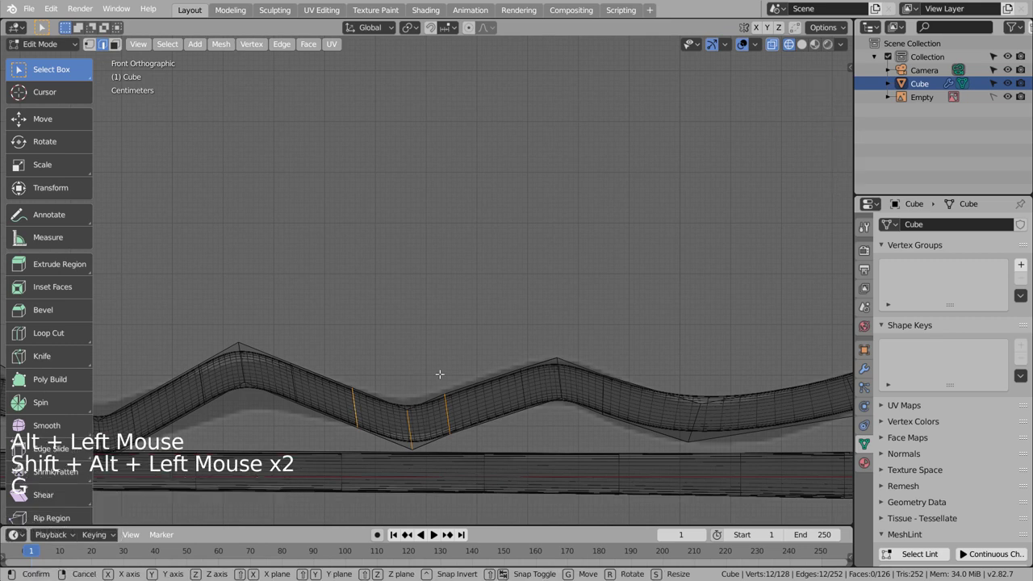
pyautogui.press('g')
pyautogui.click(382, 364)
# - Move the three loops around the next crest, undoing the extra nudge
pyautogui.moveTo(383, 364)
pyautogui.keyDown('shift'); pyautogui.mouseDown(button='middle')
pyautogui.moveTo(427, 353)
pyautogui.moveTo(495, 357)
pyautogui.mouseUp(button='middle'); pyautogui.keyUp('shift')
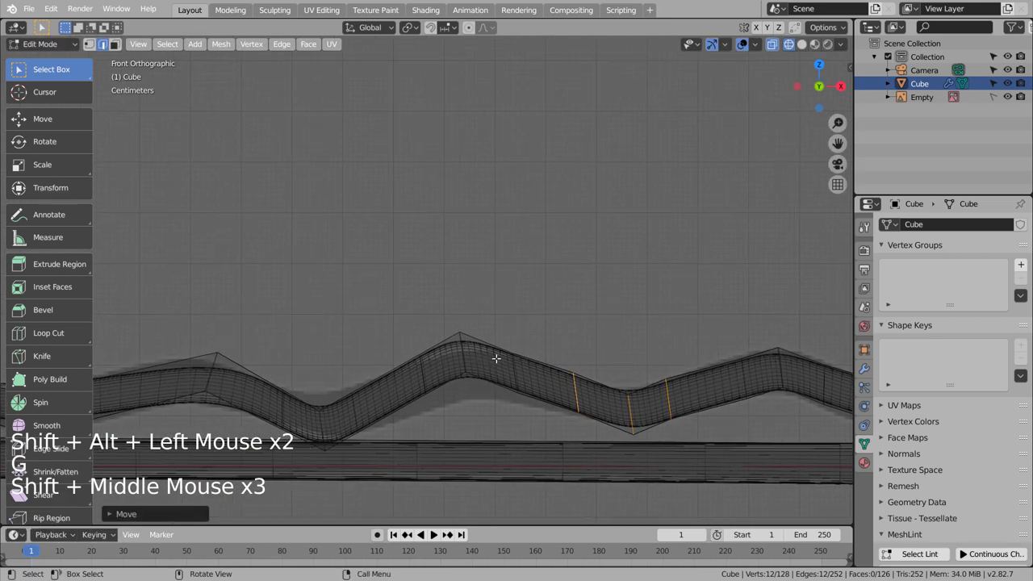
pyautogui.keyDown('alt'); pyautogui.click(512, 364); pyautogui.keyUp('alt')
pyautogui.keyDown('alt'); pyautogui.keyDown('shift'); pyautogui.click(463, 356); pyautogui.keyUp('shift'); pyautogui.keyUp('alt')
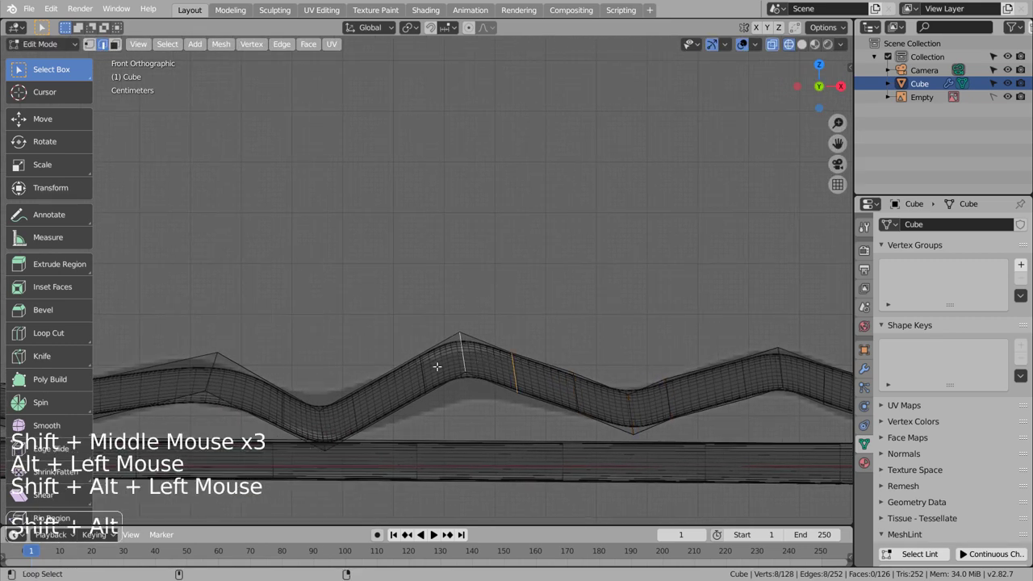
pyautogui.keyDown('alt'); pyautogui.keyDown('shift'); pyautogui.click(424, 372); pyautogui.keyUp('shift'); pyautogui.keyUp('alt')
pyautogui.press('g')
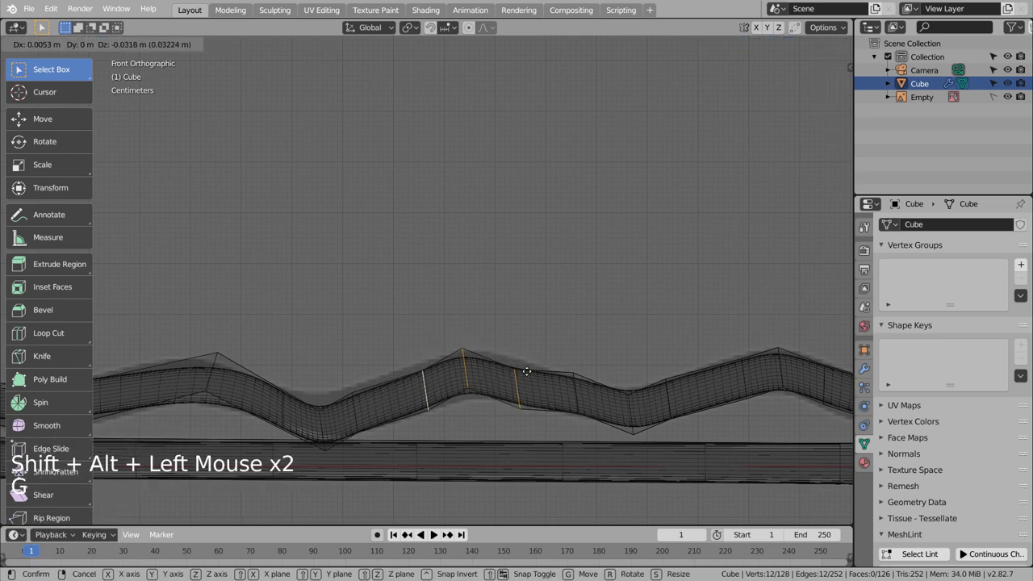
pyautogui.click(525, 367)
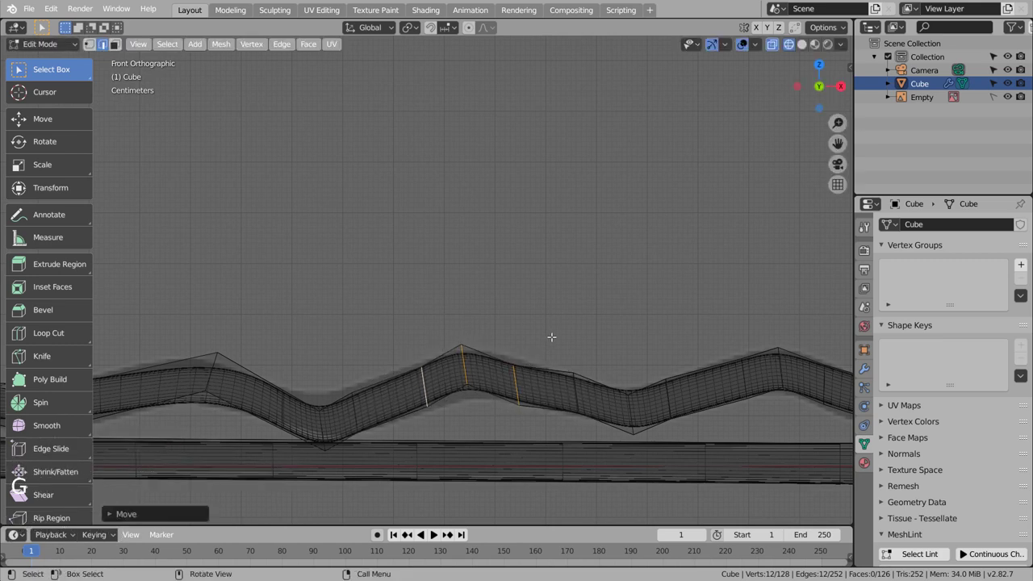
pyautogui.press('g')
pyautogui.click(539, 369)
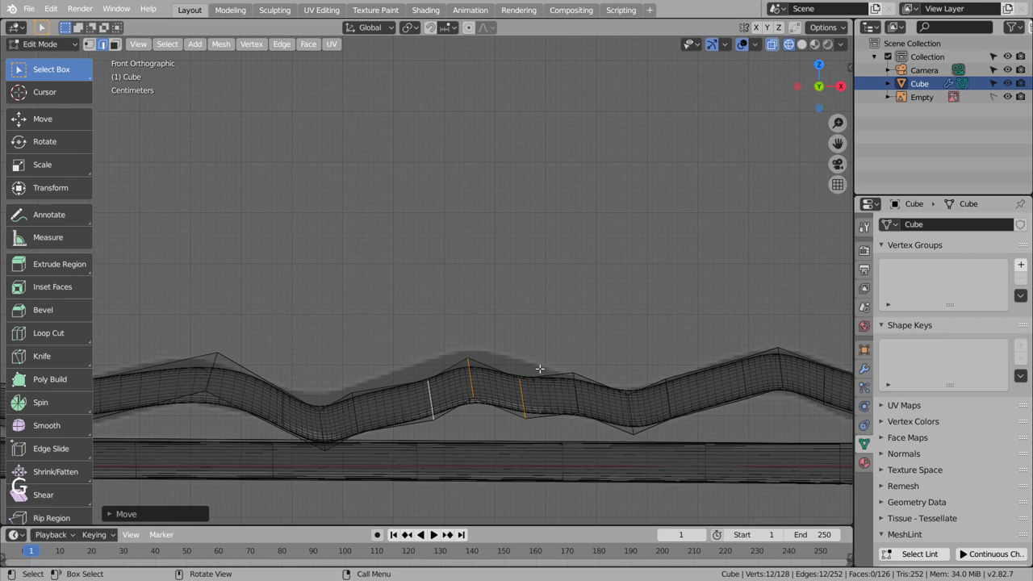
pyautogui.hotkey('ctrl', 'z')
# - Reposition a single loop past the crest and another loop across the leg
pyautogui.keyDown('alt'); pyautogui.click(515, 380); pyautogui.keyUp('alt')
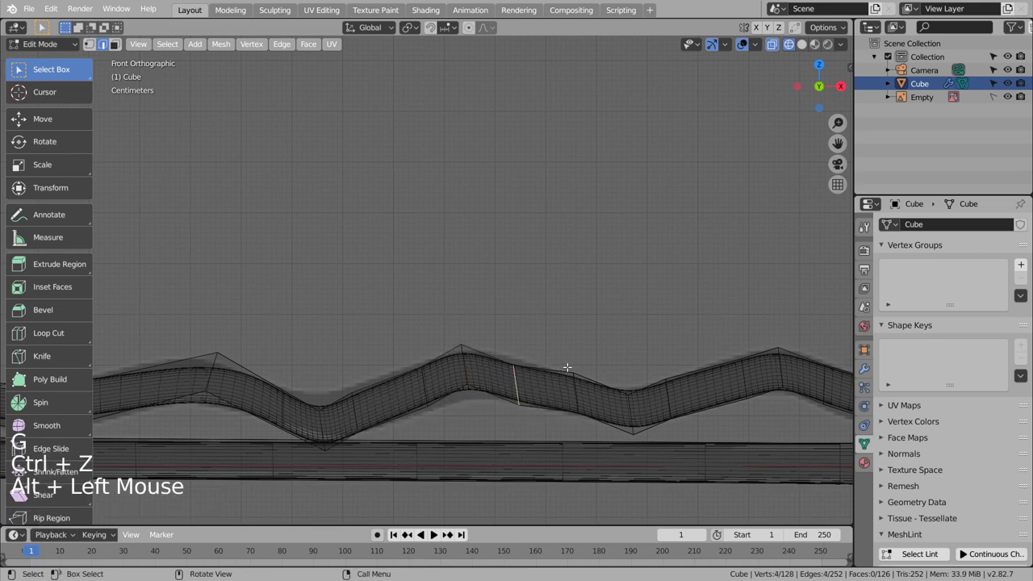
pyautogui.press('g')
pyautogui.click(572, 363)
pyautogui.press('r')
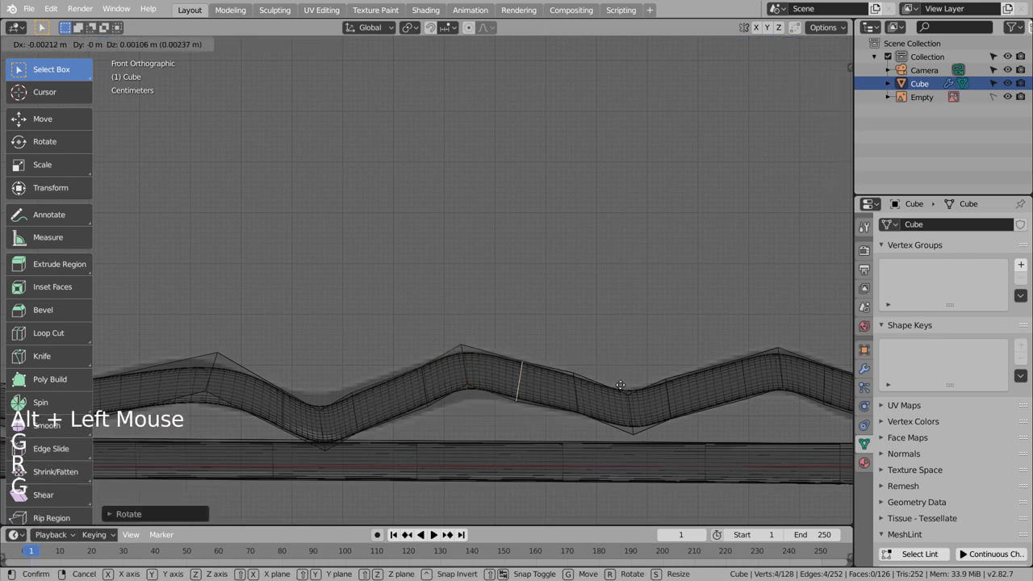
pyautogui.press('Escape')
pyautogui.keyDown('alt'); pyautogui.click(322, 420); pyautogui.keyUp('alt')
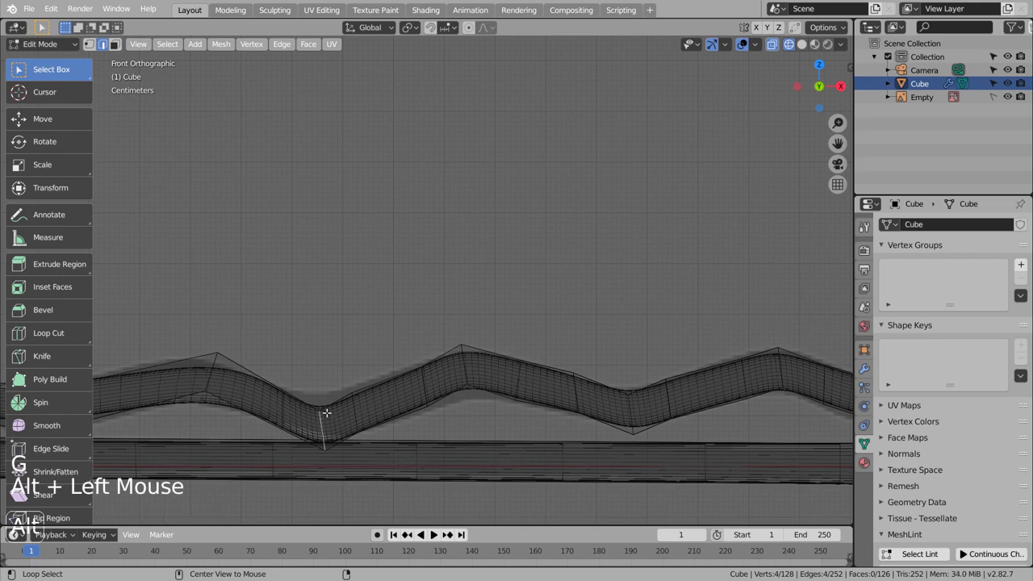
pyautogui.press('g')
pyautogui.click(325, 393)
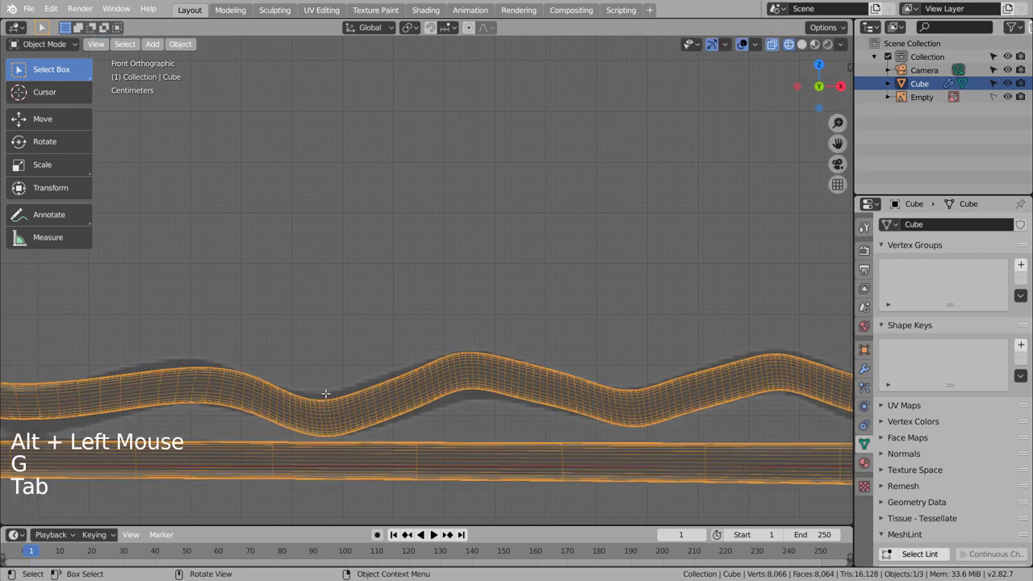
# - Add a loop cut beside the peak and rotate the two loops there
pyautogui.press('Tab')
pyautogui.keyDown('shift'); pyautogui.moveTo(231, 395); pyautogui.dragTo(477, 383, button='middle'); pyautogui.keyUp('shift')
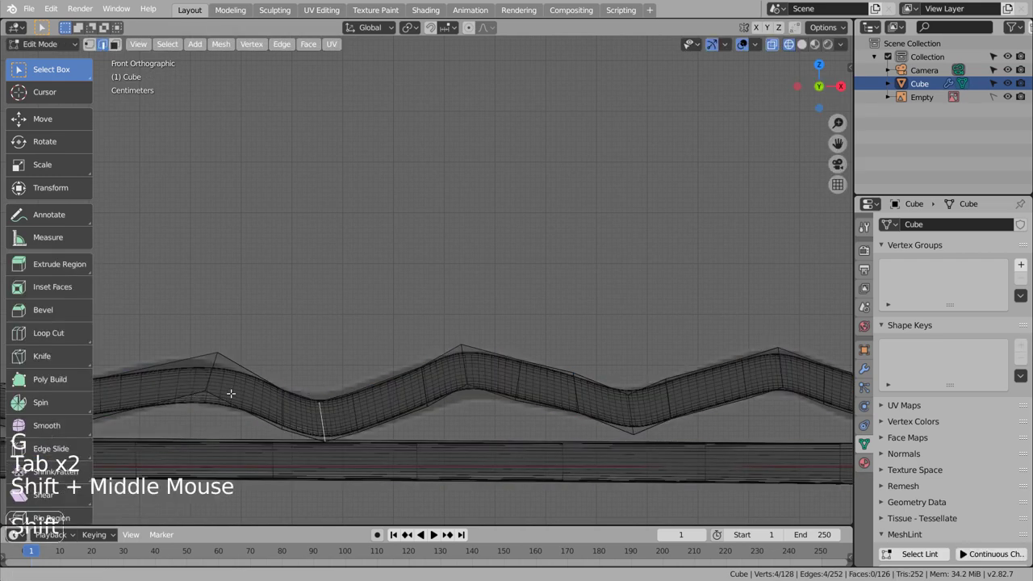
pyautogui.hotkey('ctrl', 'r')
pyautogui.click(494, 372)
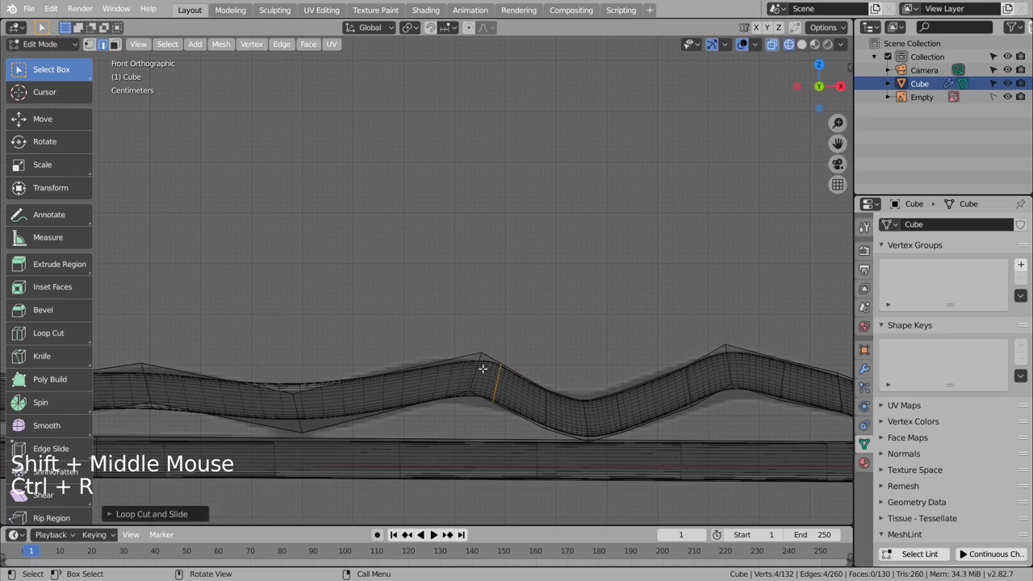
pyautogui.keyDown('alt'); pyautogui.keyDown('shift'); pyautogui.click(480, 369); pyautogui.keyUp('shift'); pyautogui.keyUp('alt')
pyautogui.press('g')
pyautogui.press('r')
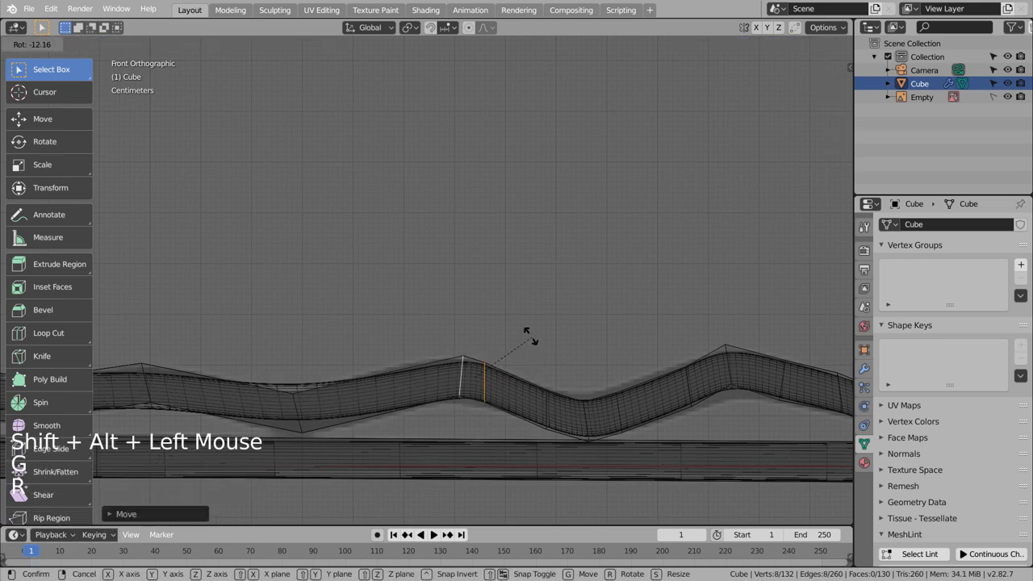
pyautogui.click(534, 339)
# - Check the shape, then add a loop beside the next bend and move both loops
pyautogui.press('Tab')
pyautogui.keyDown('shift'); pyautogui.moveTo(536, 348); pyautogui.dragTo(539, 355, button='middle'); pyautogui.keyUp('shift')
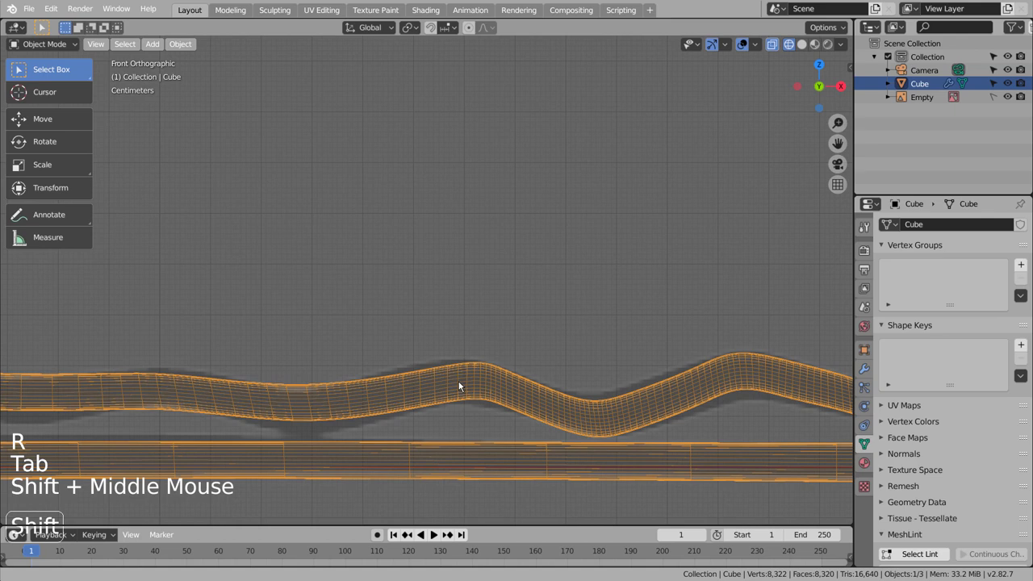
pyautogui.press('Tab')
pyautogui.keyDown('alt'); pyautogui.click(505, 390); pyautogui.keyUp('alt')
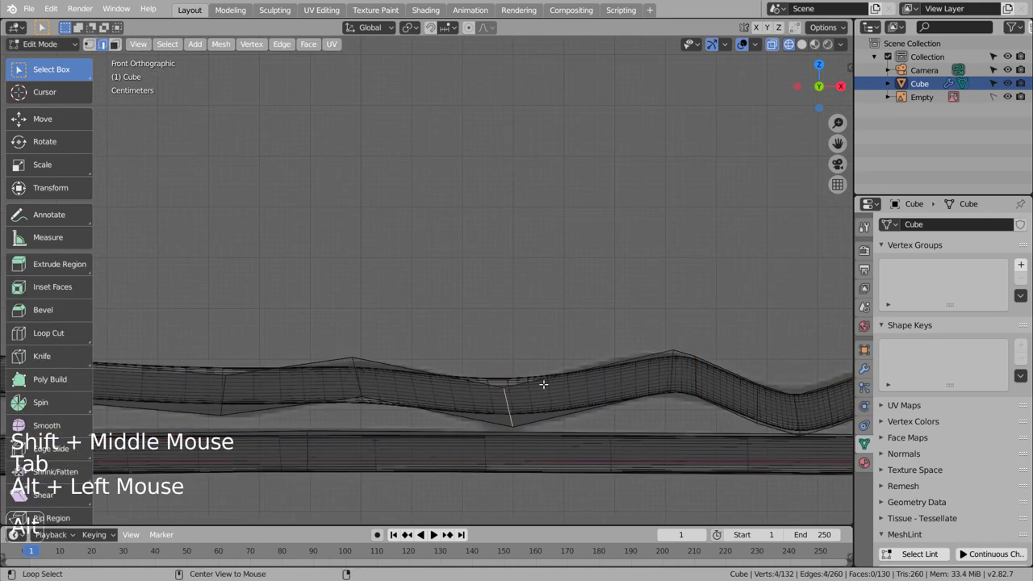
pyautogui.hotkey('ctrl', 'r')
pyautogui.click(520, 389)
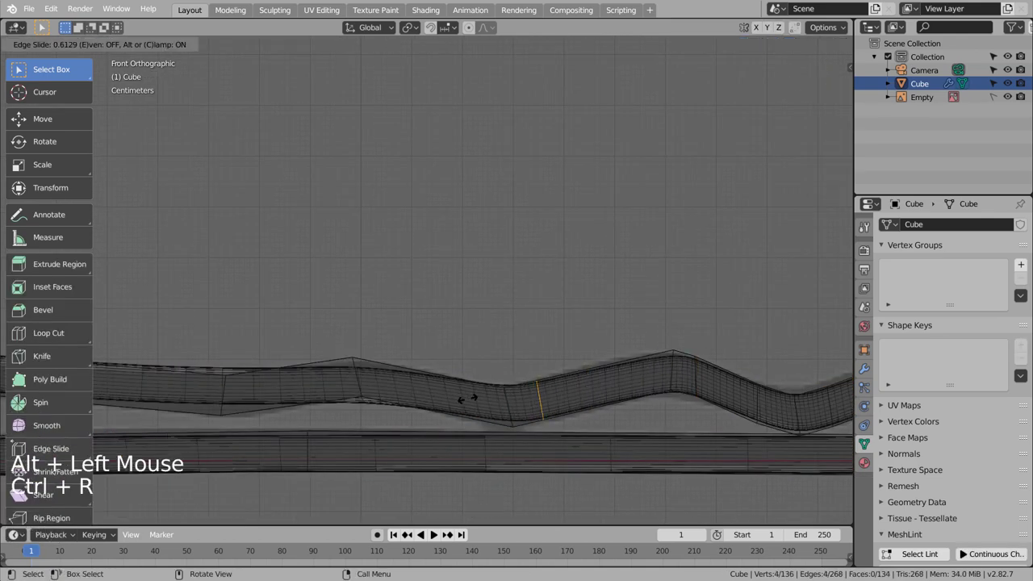
pyautogui.click(453, 402)
pyautogui.keyDown('alt'); pyautogui.keyDown('shift'); pyautogui.click(507, 399); pyautogui.keyUp('shift'); pyautogui.keyUp('alt')
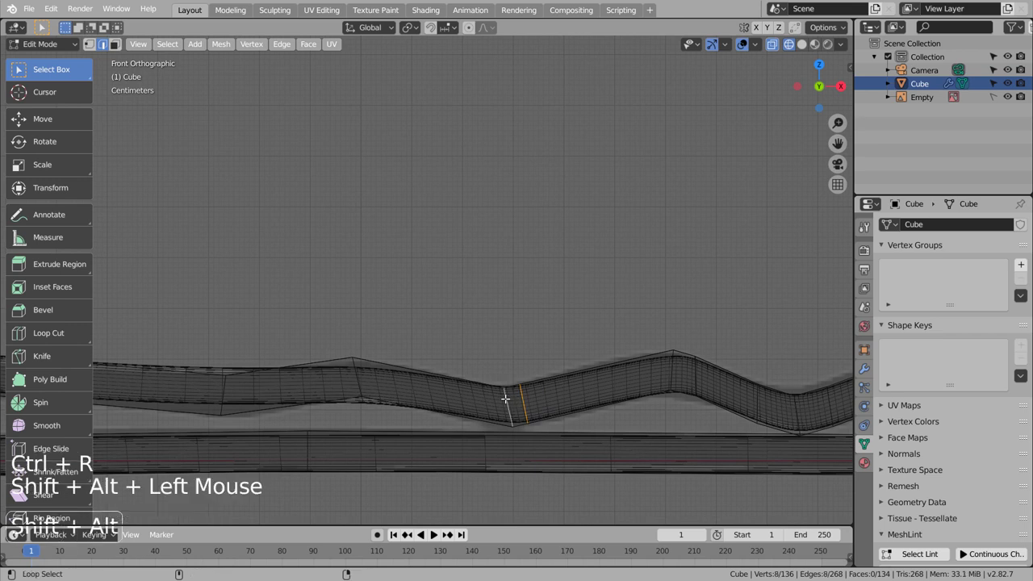
pyautogui.press('g')
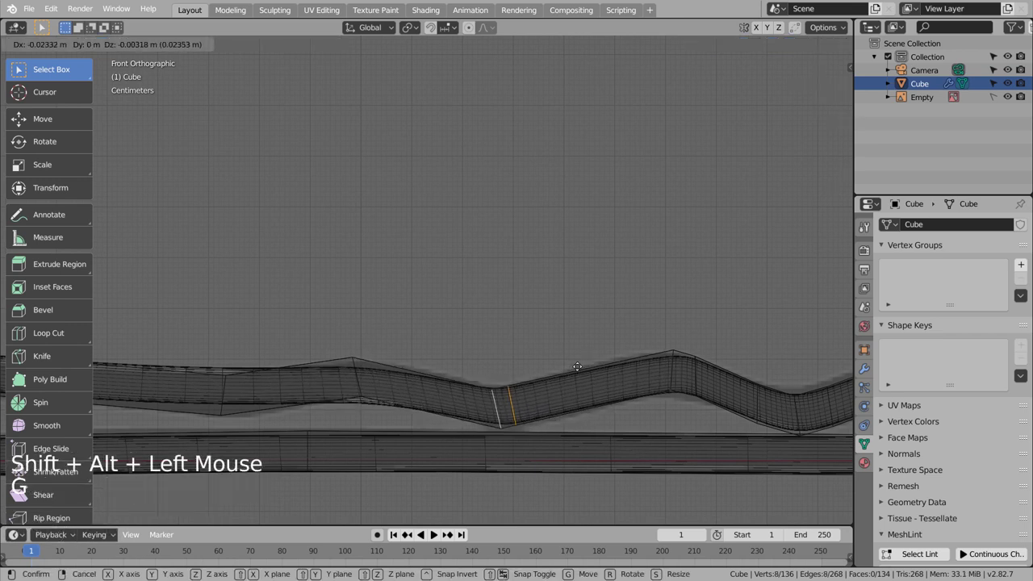
pyautogui.click(576, 372)
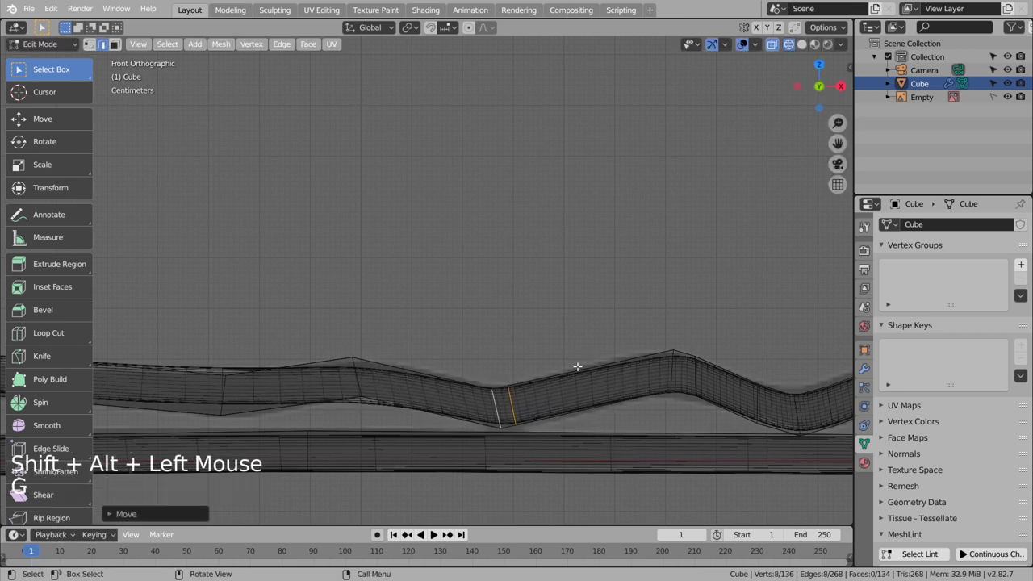
# - Add a loop next to the left peak and move the two loops there
pyautogui.keyDown('alt'); pyautogui.click(357, 374); pyautogui.keyUp('alt')
pyautogui.hotkey('ctrl', 'r')
pyautogui.click(376, 369)
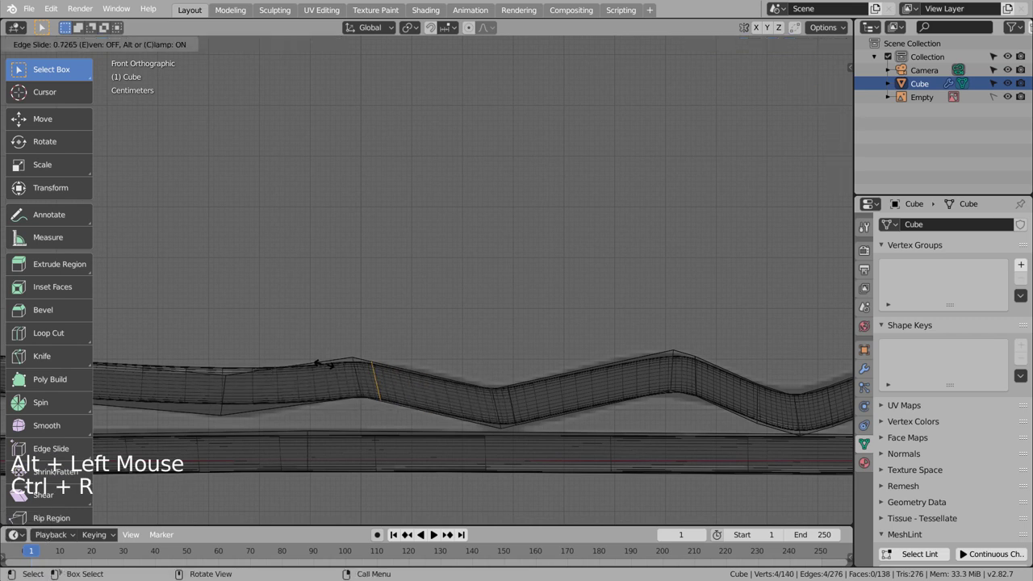
pyautogui.click(319, 366)
pyautogui.keyDown('alt'); pyautogui.keyDown('shift'); pyautogui.click(355, 374); pyautogui.keyUp('shift'); pyautogui.keyUp('alt')
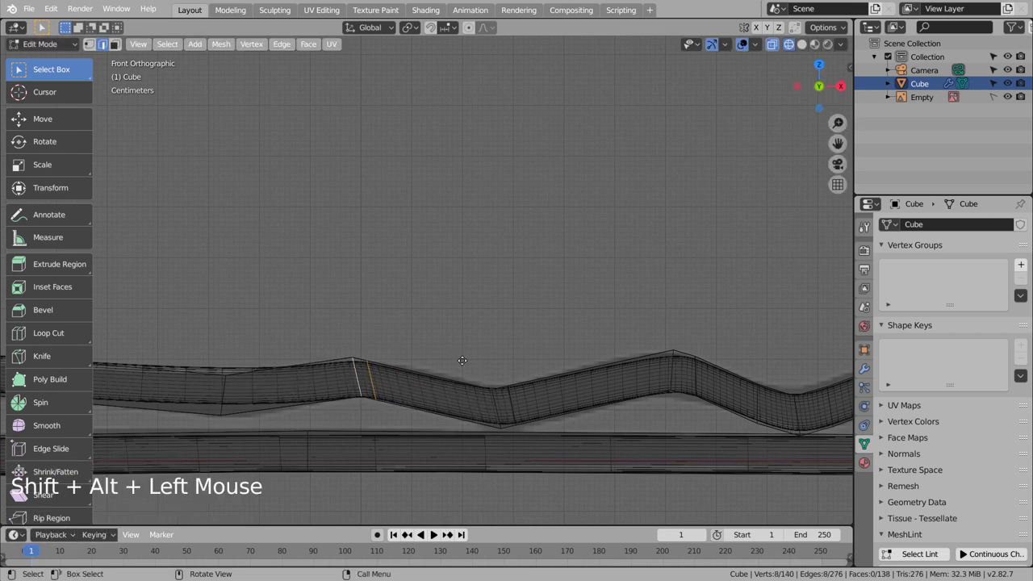
pyautogui.press('g')
pyautogui.click(240, 364)
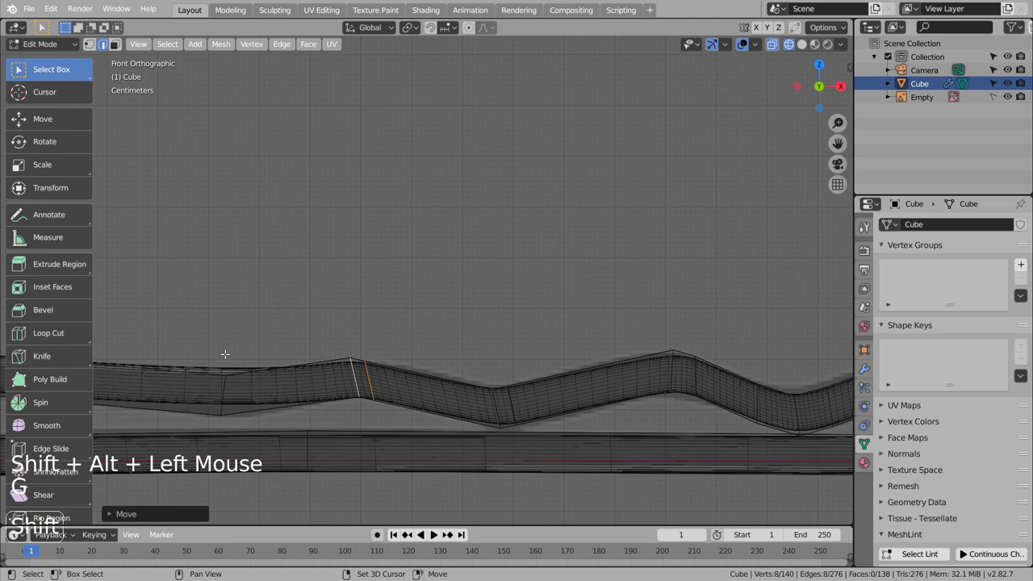
# - Add a loop at the dip and try shifting it down, then undo the move
pyautogui.keyDown('shift'); pyautogui.moveTo(242, 357); pyautogui.dragTo(530, 358, button='middle'); pyautogui.keyUp('shift')
pyautogui.keyDown('alt'); pyautogui.click(517, 391); pyautogui.keyUp('alt')
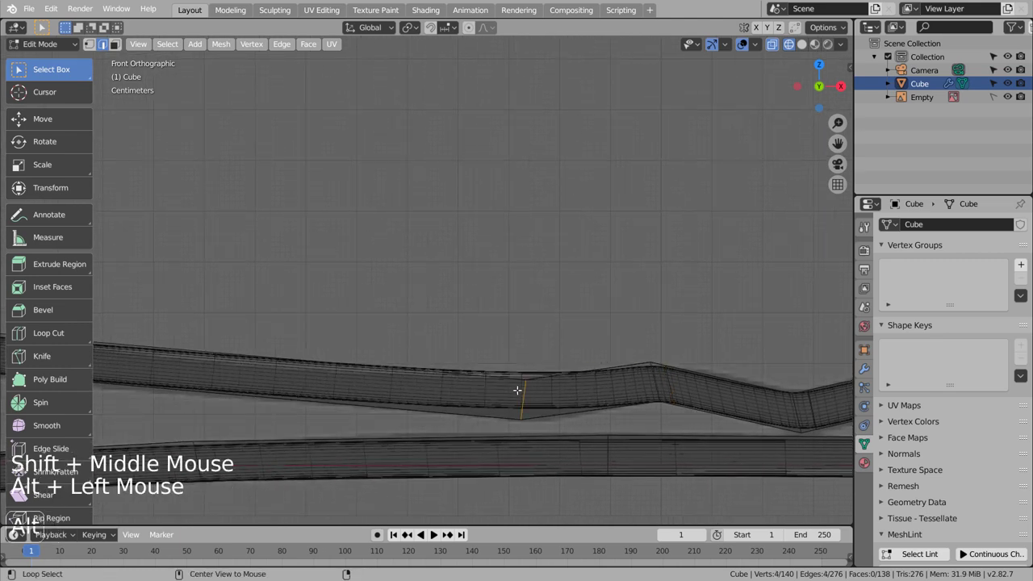
pyautogui.hotkey('ctrl', 'r')
pyautogui.click(514, 387)
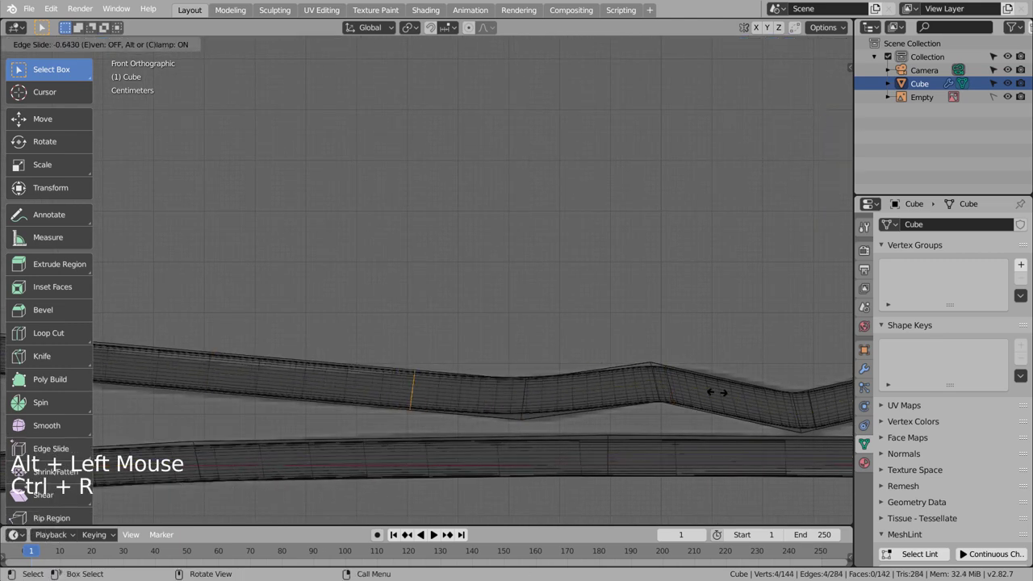
pyautogui.click(806, 394)
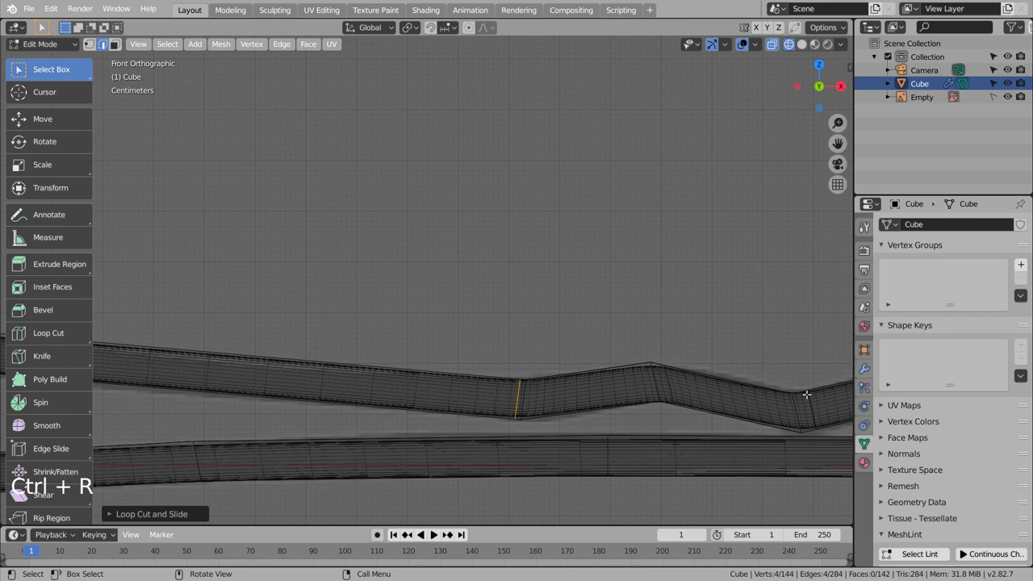
pyautogui.keyDown('alt'); pyautogui.click(528, 394); pyautogui.keyUp('alt')
pyautogui.press('g')
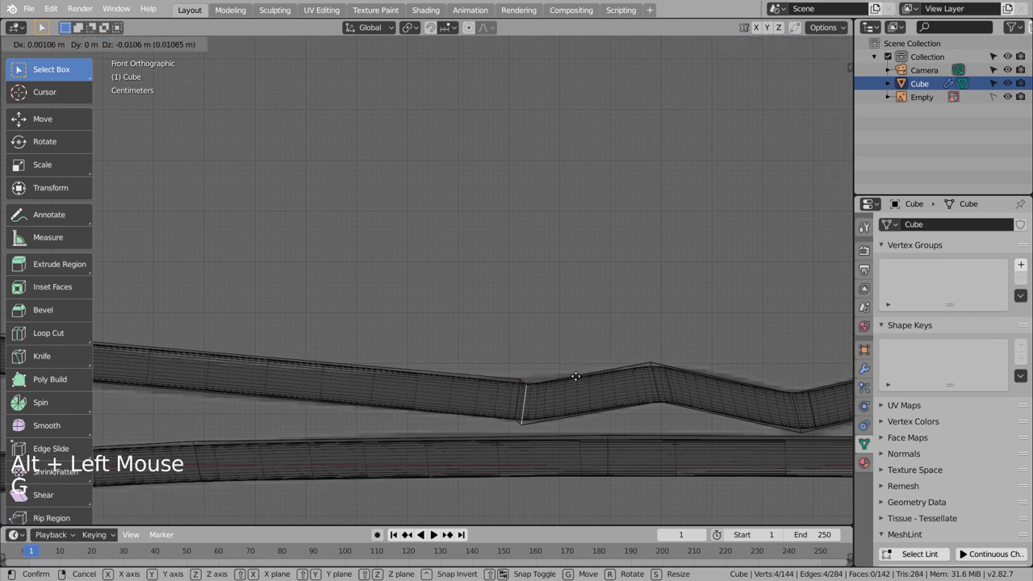
pyautogui.click(584, 392)
pyautogui.hotkey('ctrl', 'z')
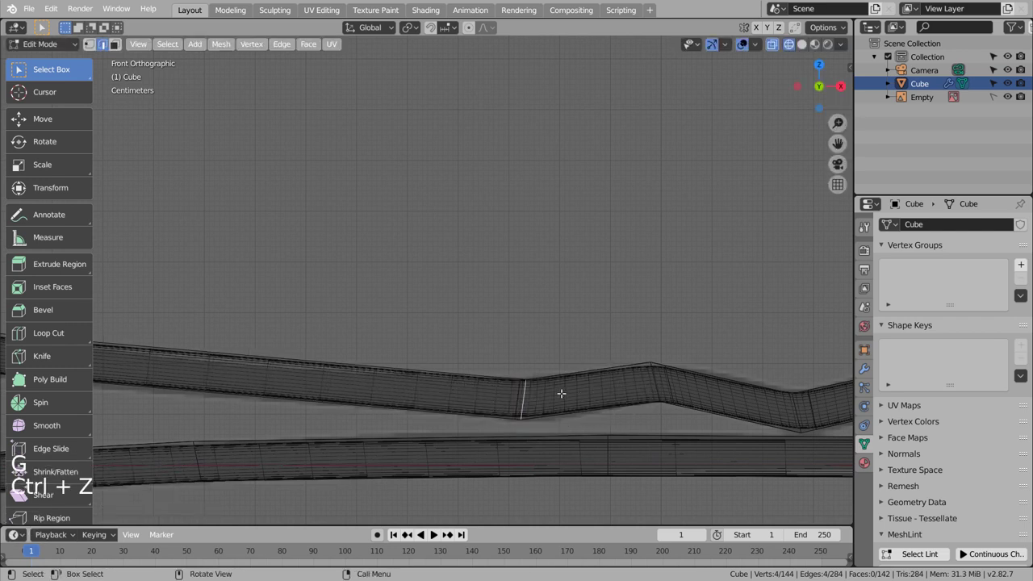
# - Add a new loop beside the dip, move it to form a sharp dip, and return to object mode
pyautogui.hotkey('ctrl', 'r')
pyautogui.click(552, 385)
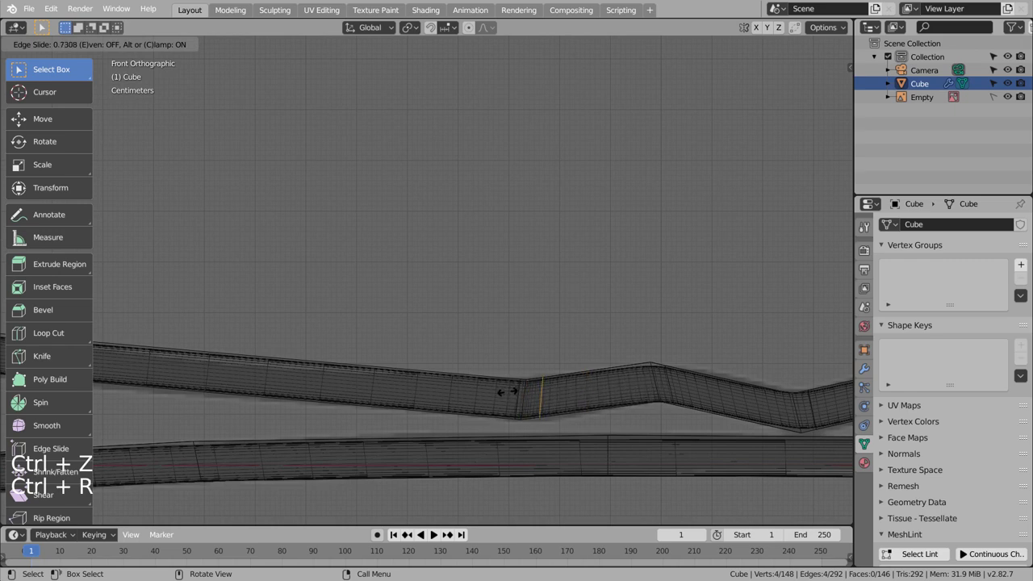
pyautogui.click(515, 394)
pyautogui.press('g')
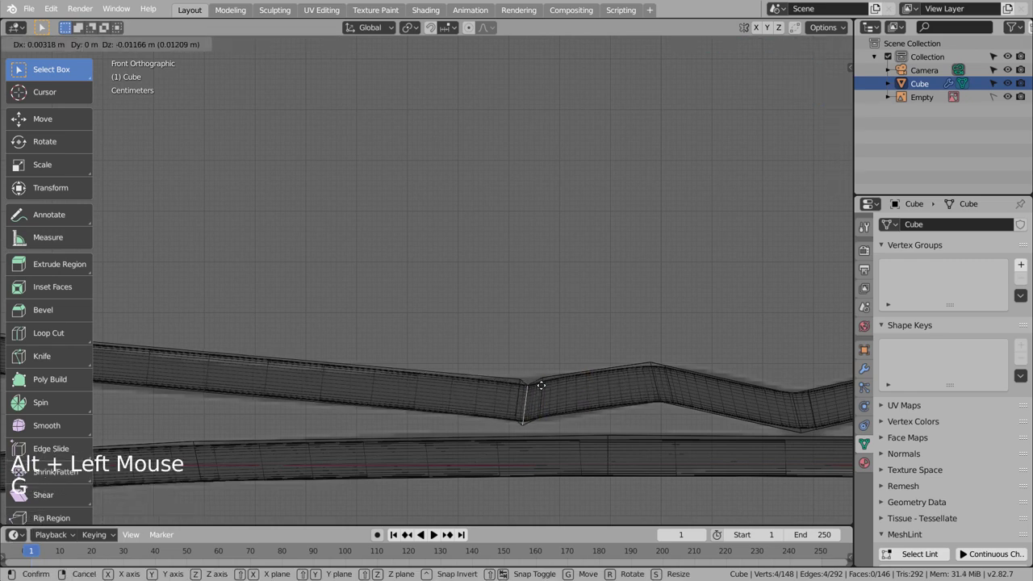
pyautogui.press('Tab')
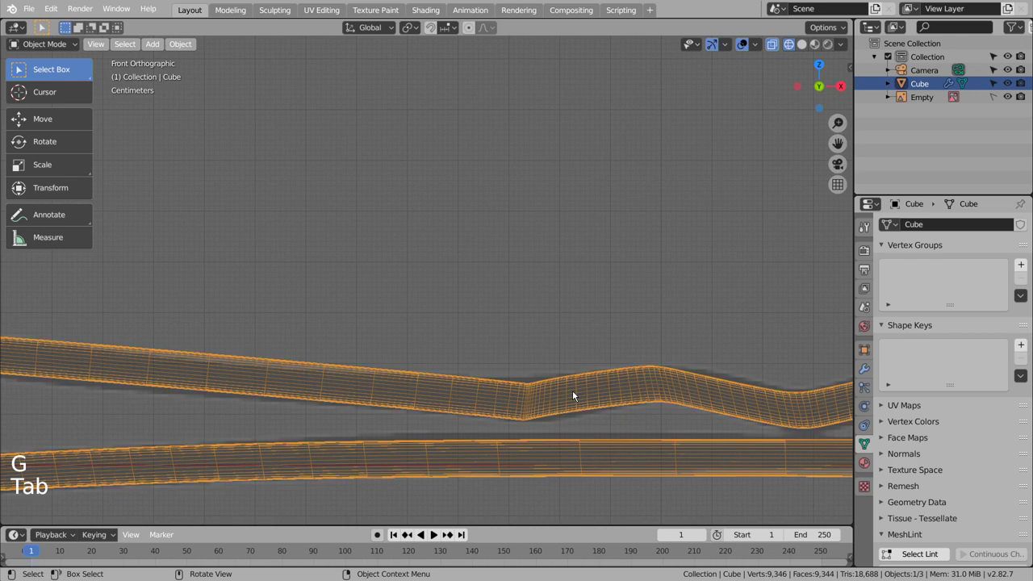
# - Frame the whole bobby pin and give it one subdivision level
pyautogui.press('Tab')
pyautogui.hotkey('shift', 'z')
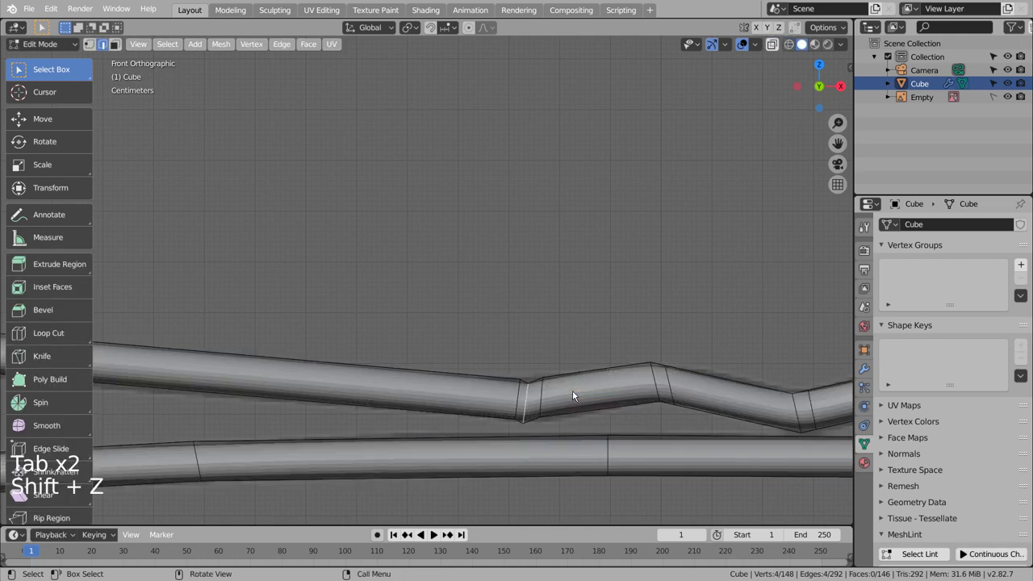
pyautogui.press('Tab')
pyautogui.scroll(-3, 589, 396)
pyautogui.scroll(-5, 590, 396)
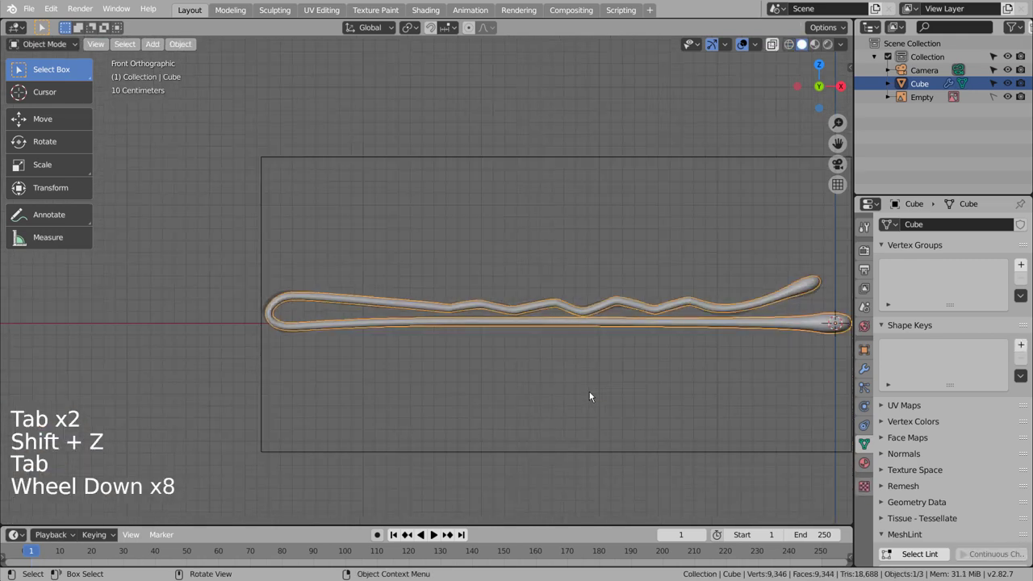
pyautogui.scroll(-1, 589, 396)
pyautogui.moveTo(639, 391)
pyautogui.keyDown('shift'); pyautogui.mouseDown(button='middle')
pyautogui.moveTo(318, 396)
pyautogui.moveTo(396, 399)
pyautogui.mouseUp(button='middle'); pyautogui.keyUp('shift')
pyautogui.click(420, 353)
pyautogui.hotkey('ctrl', '1')
# - Shade the pin smooth, raise subdivision to level 3, and orbit to inspect
pyautogui.scroll(3, 485, 358)
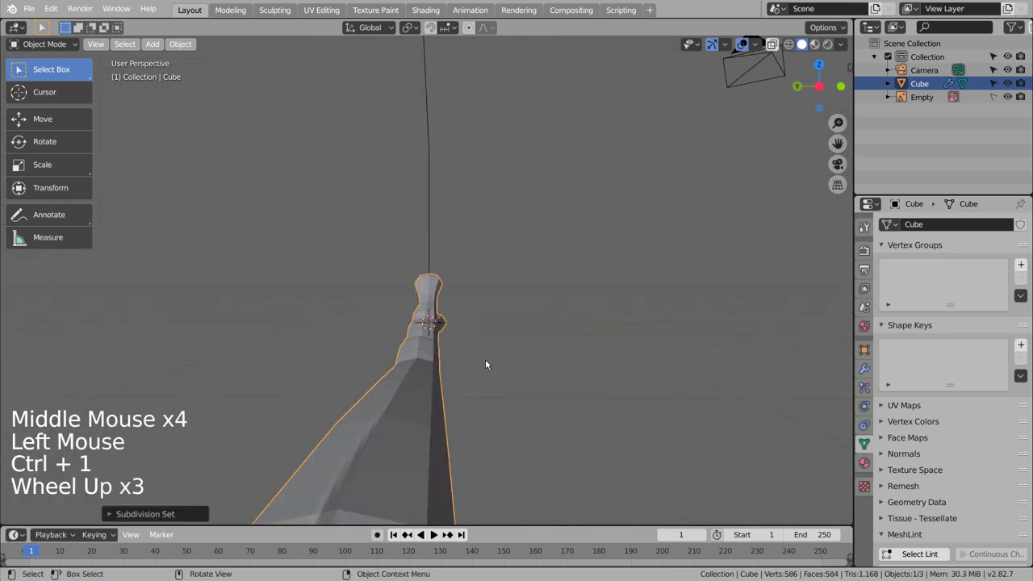
pyautogui.moveTo(487, 362)
pyautogui.mouseDown(button='middle')
pyautogui.moveTo(445, 371)
pyautogui.moveTo(416, 357)
pyautogui.mouseUp(button='middle')
pyautogui.rightClick(412, 319)
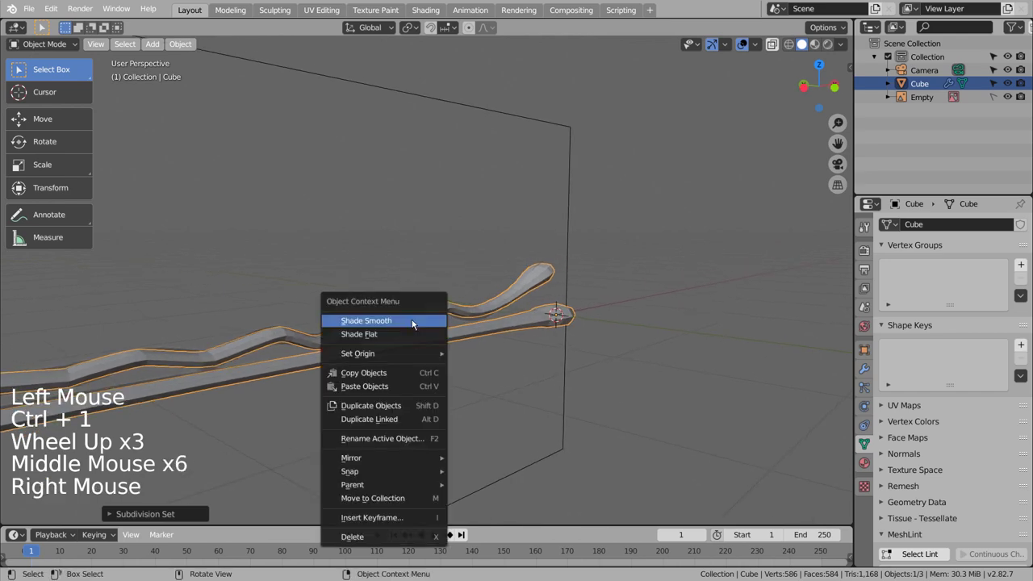
pyautogui.moveTo(337, 378)
pyautogui.mouseDown(button='middle')
pyautogui.moveTo(483, 372)
pyautogui.moveTo(533, 388)
pyautogui.moveTo(541, 444)
pyautogui.mouseUp(button='middle')
pyautogui.hotkey('ctrl', '3')
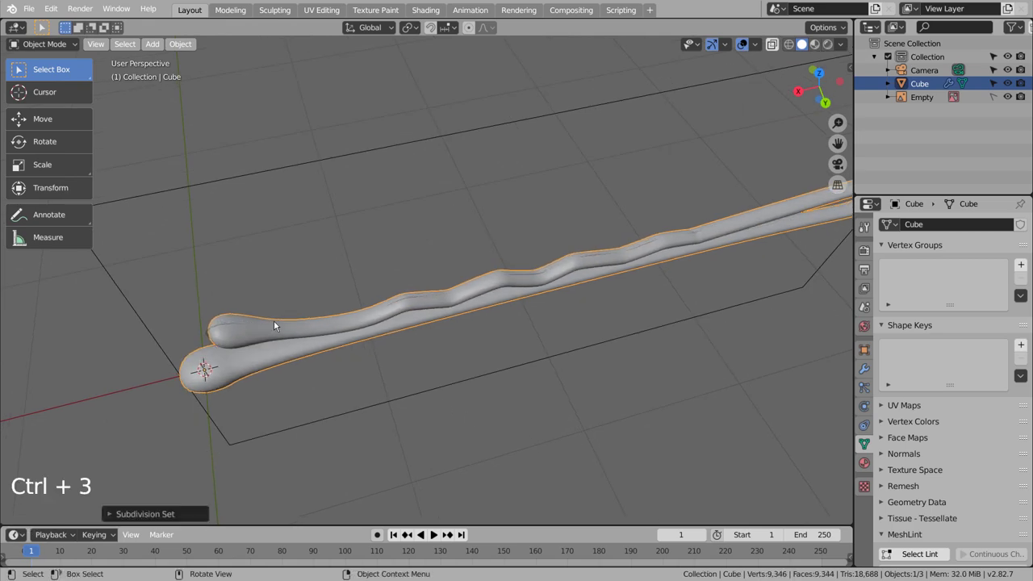
pyautogui.moveTo(511, 330)
pyautogui.mouseDown(button='middle')
pyautogui.moveTo(226, 286)
pyautogui.moveTo(358, 280)
pyautogui.mouseUp(button='middle')
# - Darken the hairpin material's Base Color to black
pyautogui.click(864, 462)
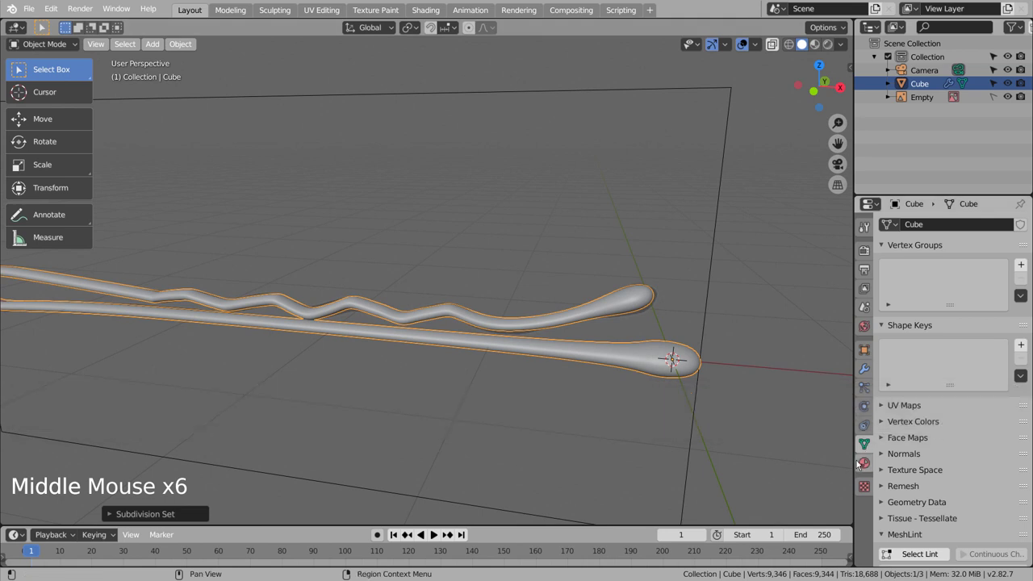
pyautogui.click(988, 417)
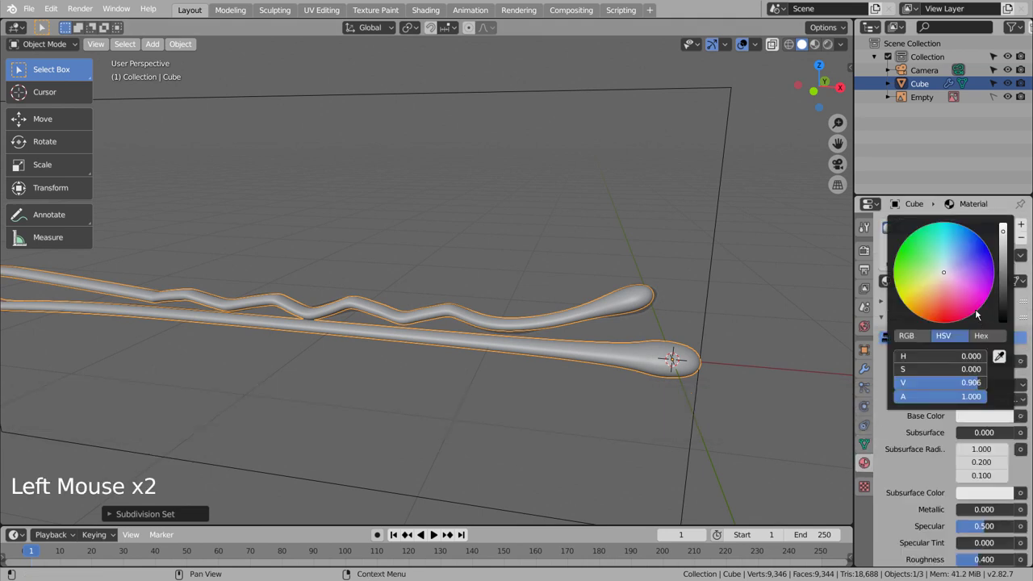
pyautogui.moveTo(1002, 295); pyautogui.dragTo(1002, 321)
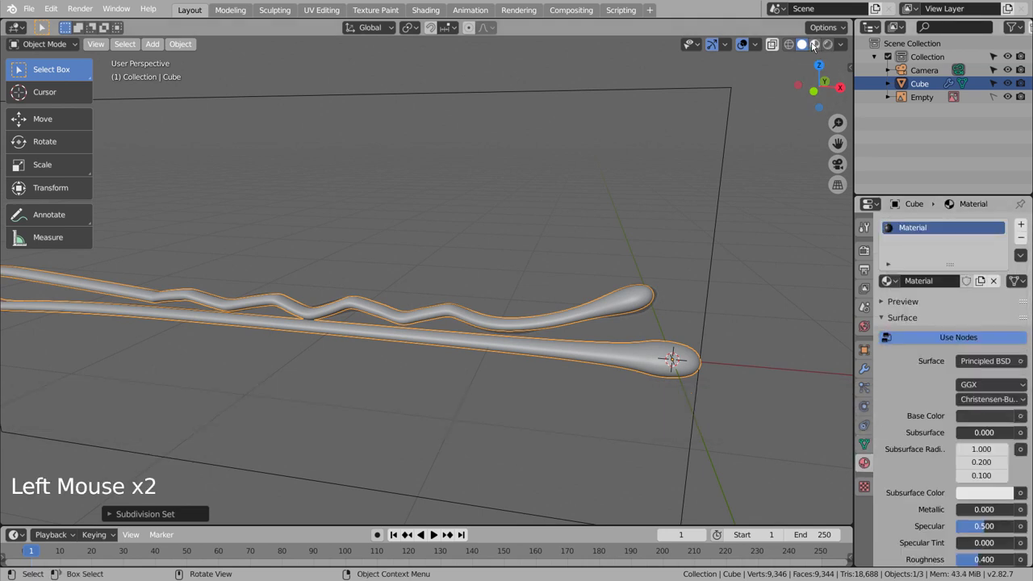
# - Switch the viewport to Material Preview shading and select the hairpin
pyautogui.click(815, 44)
pyautogui.scroll(-3, 632, 364)
pyautogui.moveTo(499, 364)
pyautogui.mouseDown(button='middle')
pyautogui.moveTo(592, 383)
pyautogui.moveTo(453, 392)
pyautogui.mouseUp(button='middle')
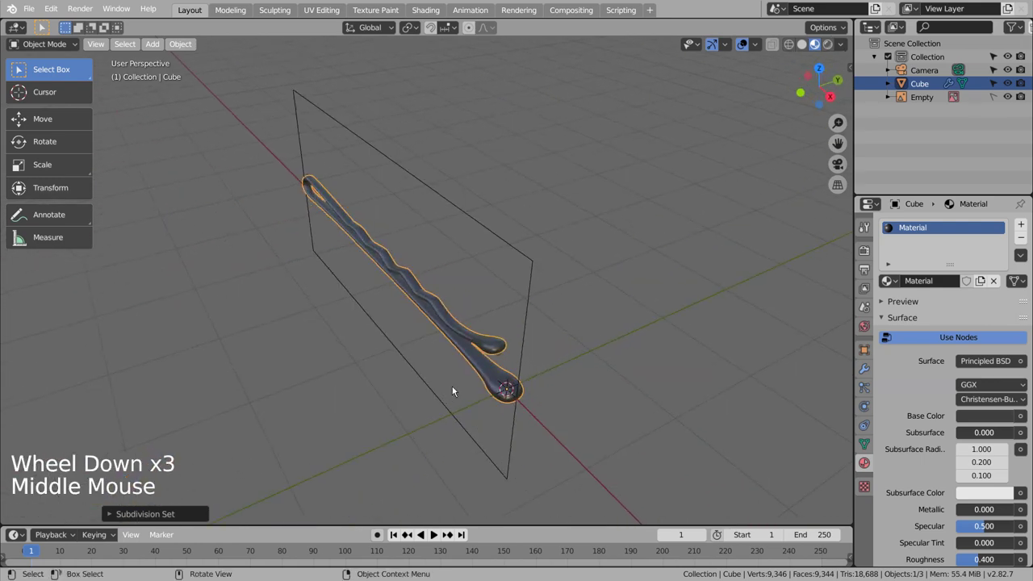
pyautogui.click(506, 389)
# - From the right view, add a rotated copy of the hairpin to the right of the original
pyautogui.press('KP_1')
pyautogui.press('KP_3')
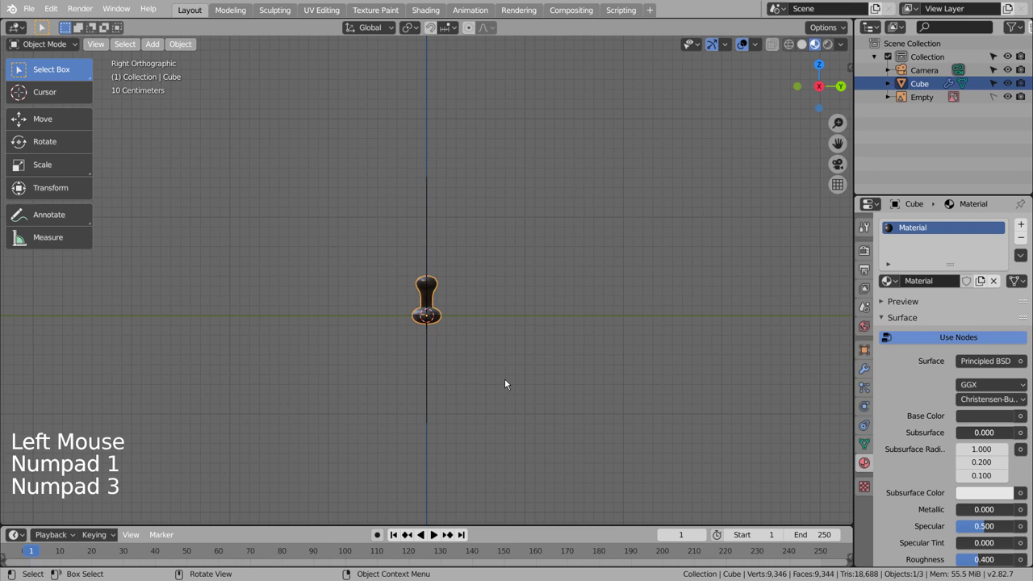
pyautogui.hotkey('shift', 'd')
pyautogui.press('r')
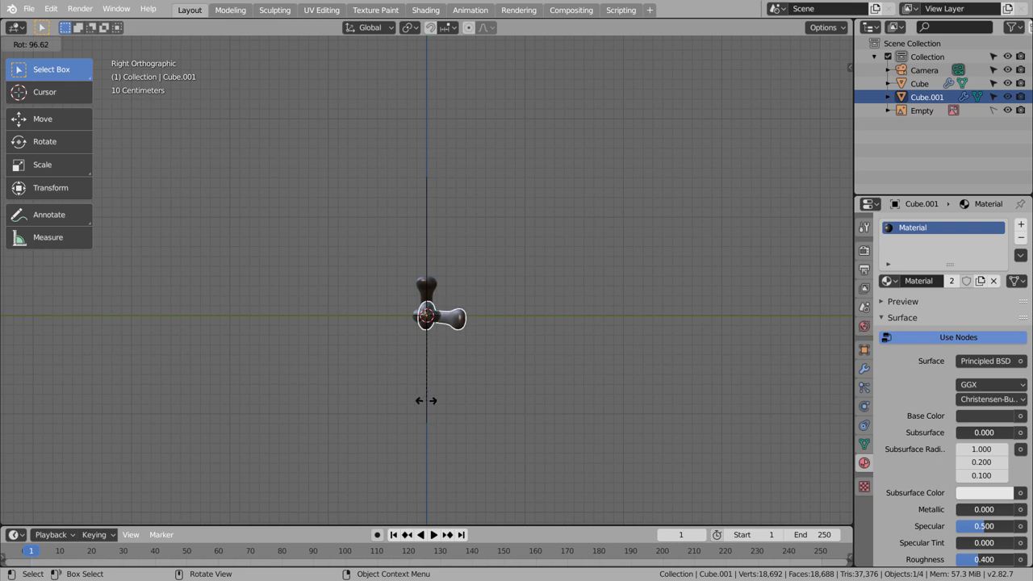
pyautogui.click(426, 400)
pyautogui.press('g')
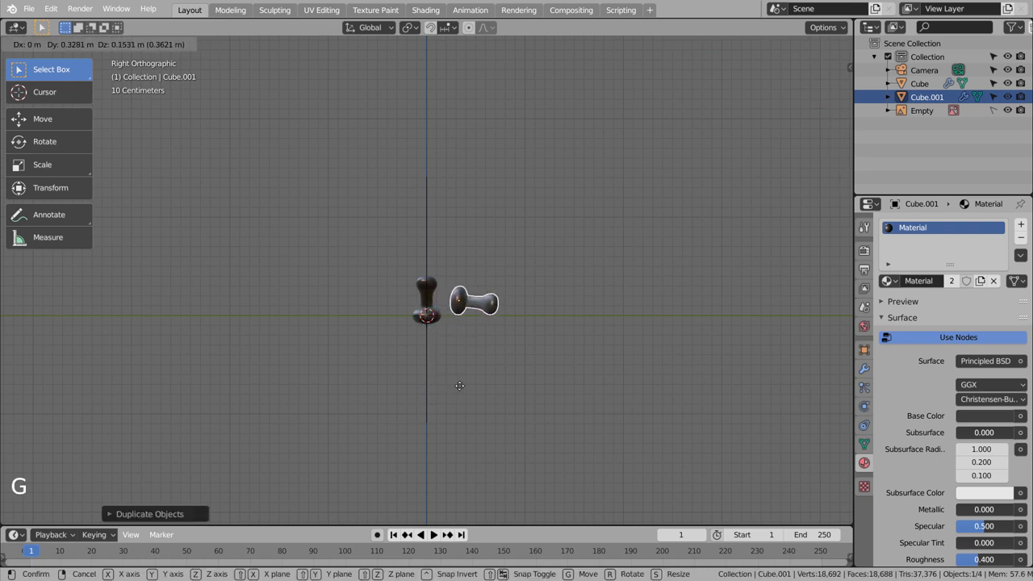
pyautogui.click(459, 386)
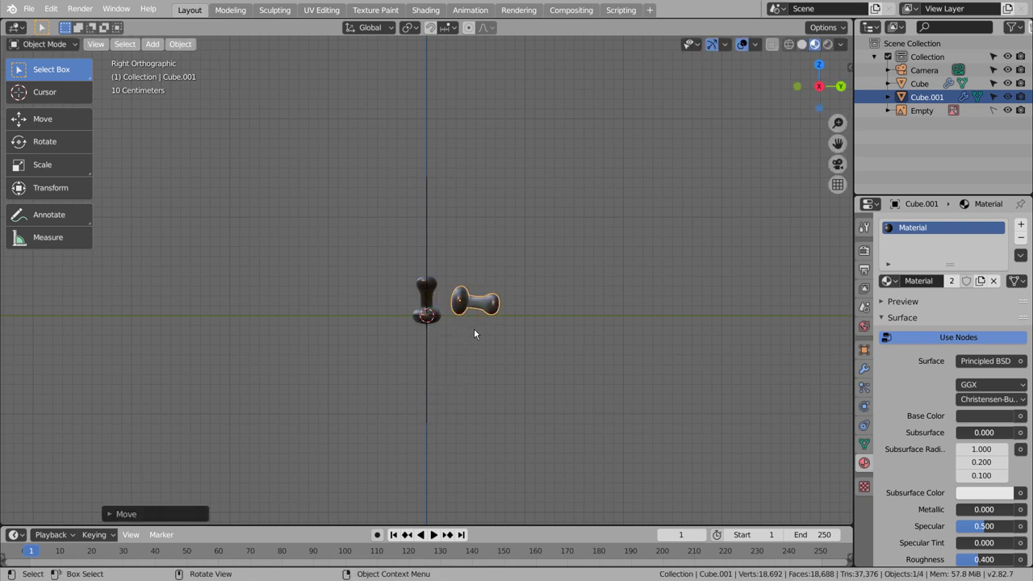
# - Add a second rotated hairpin copy on the left of the original
pyautogui.hotkey('shift', 'd')
pyautogui.click(372, 334)
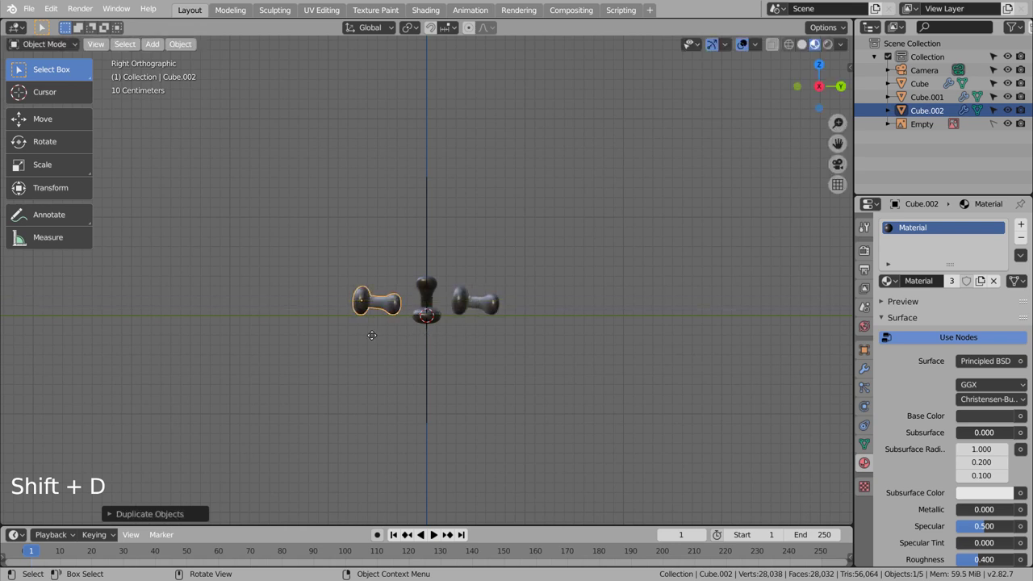
pyautogui.press('r')
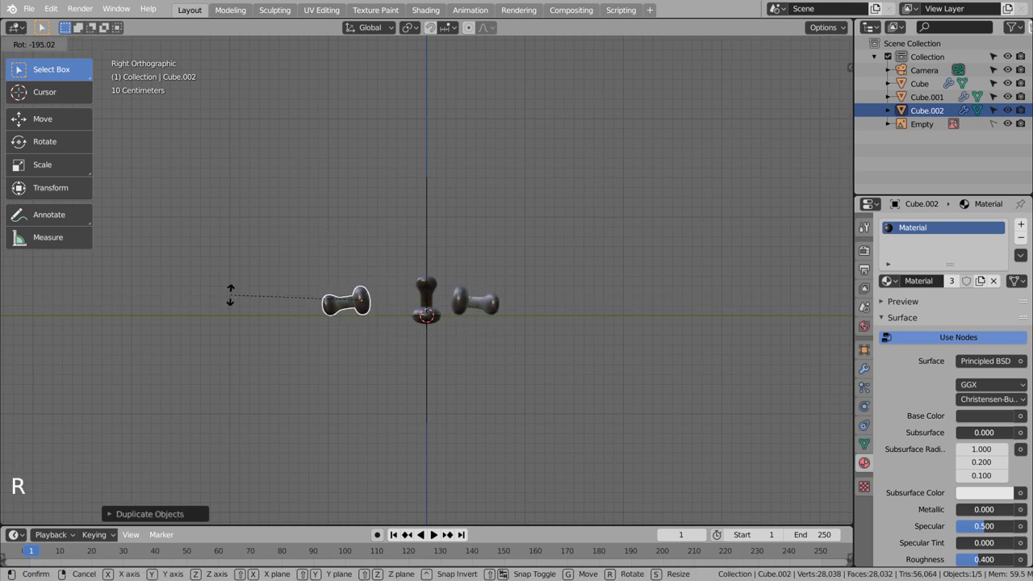
pyautogui.click(230, 295)
pyautogui.moveTo(230, 297)
pyautogui.mouseDown(button='middle')
pyautogui.moveTo(506, 355)
pyautogui.moveTo(559, 355)
pyautogui.moveTo(545, 289)
pyautogui.mouseUp(button='middle')
pyautogui.scroll(-3, 559, 356)
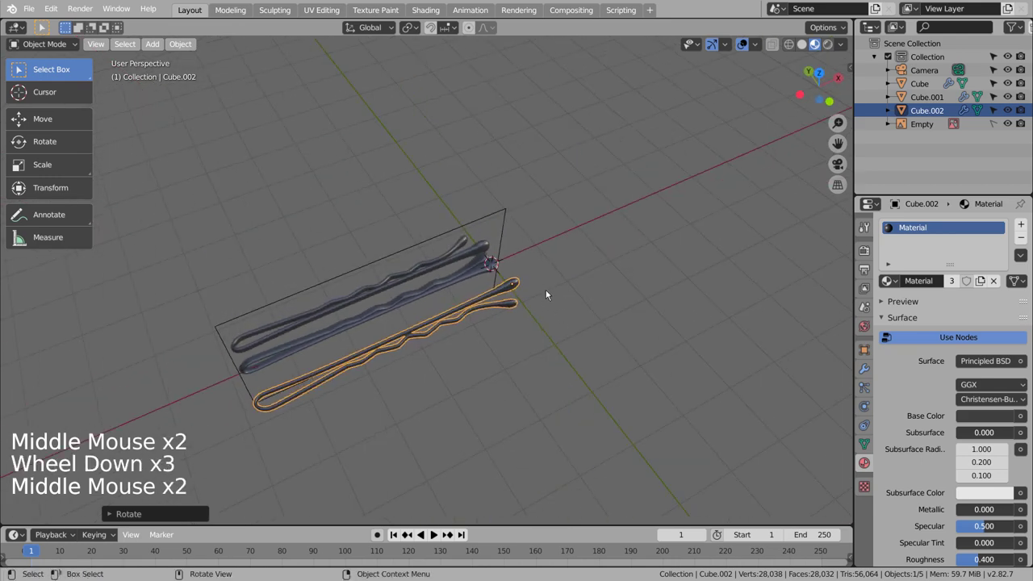
# - Hide the Empty, tilt the middle hairpin slightly, and move the top hairpin further up
pyautogui.click(1008, 123)
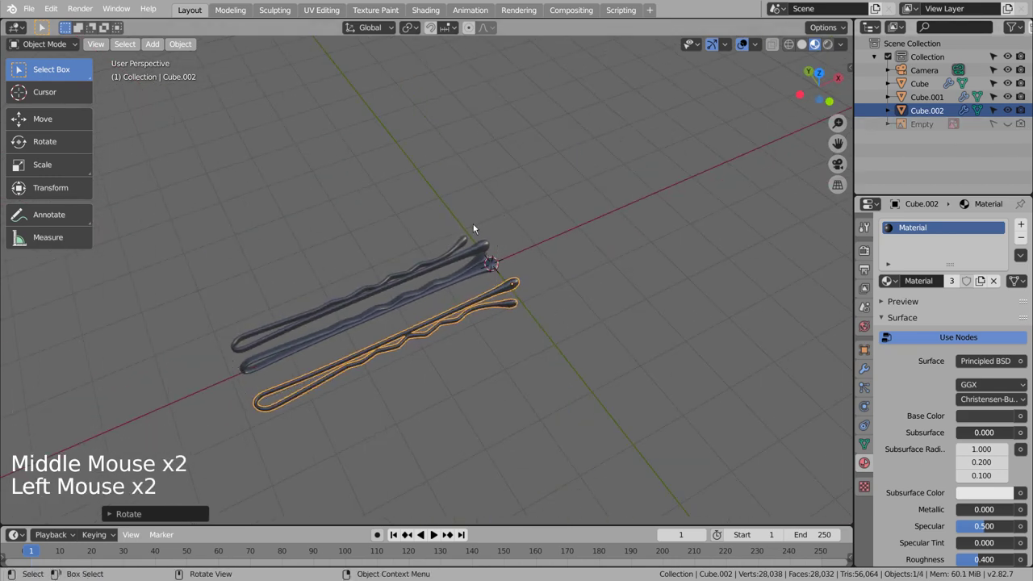
pyautogui.click(459, 266)
pyautogui.press('KP_7')
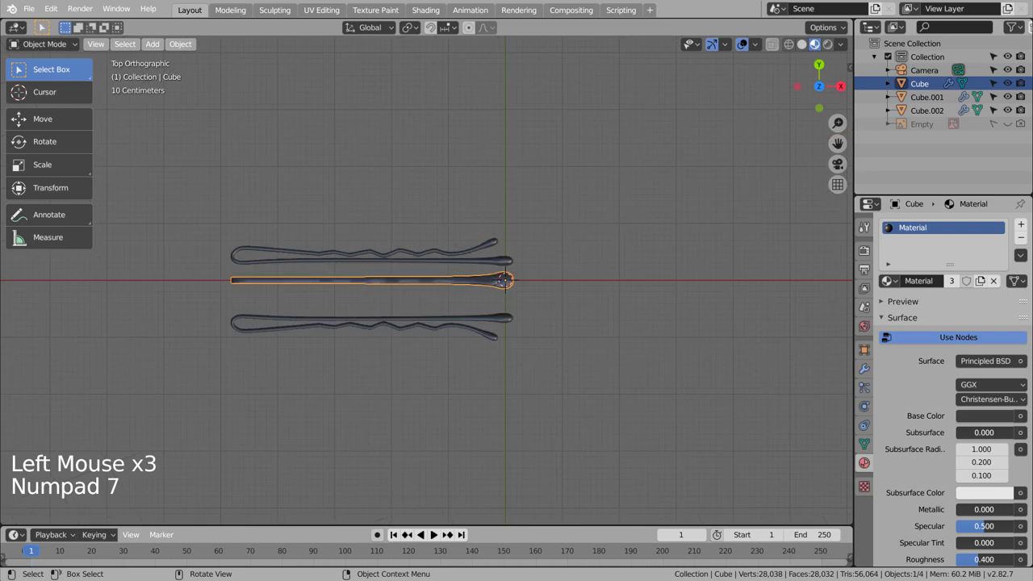
pyautogui.press('r')
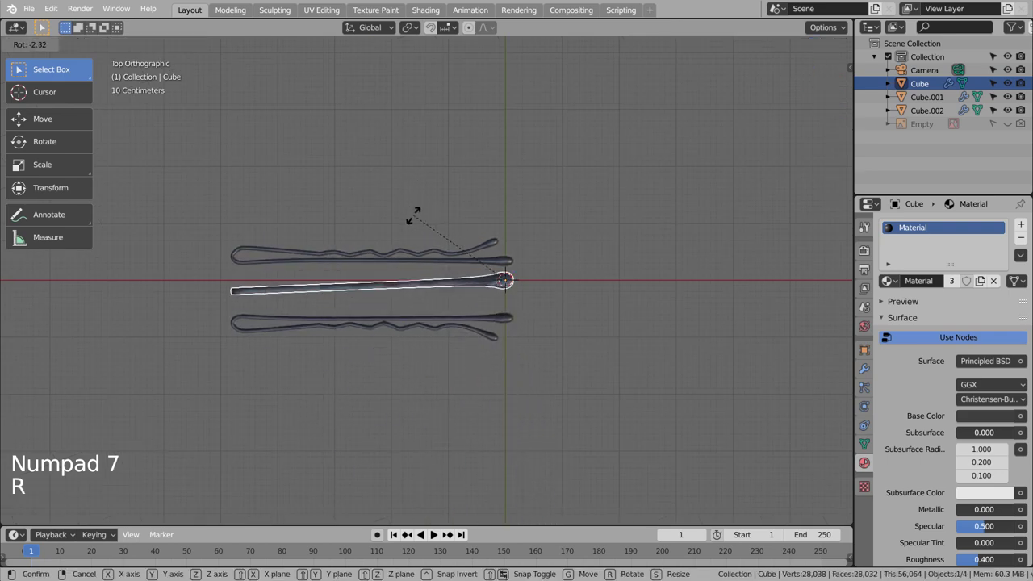
pyautogui.click(414, 178)
pyautogui.click(464, 260)
pyautogui.press('g')
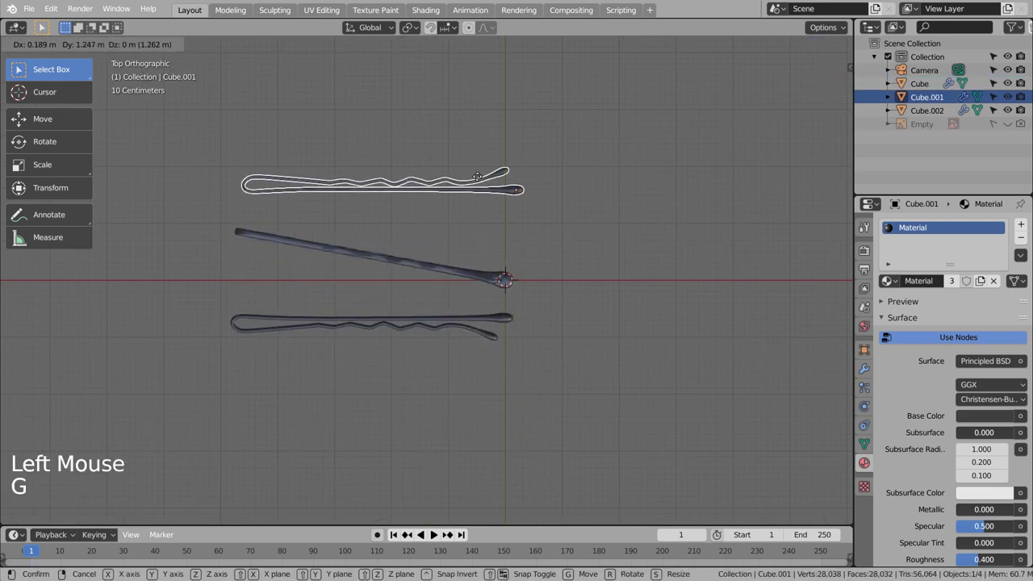
pyautogui.click(486, 166)
# - Angle the bottom hairpin diagonally at lower right and copy it toward the upper left
pyautogui.click(449, 325)
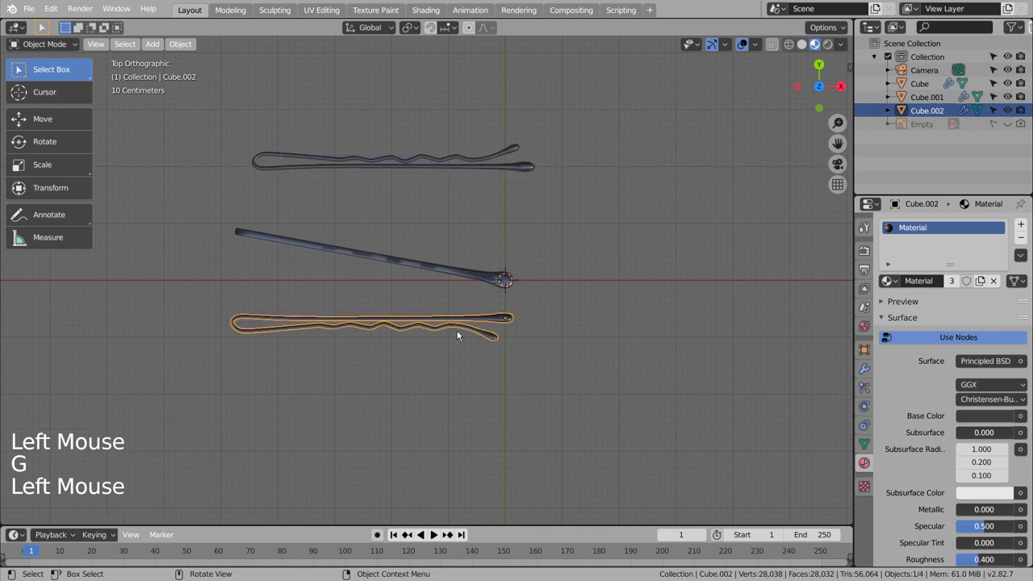
pyautogui.press('r')
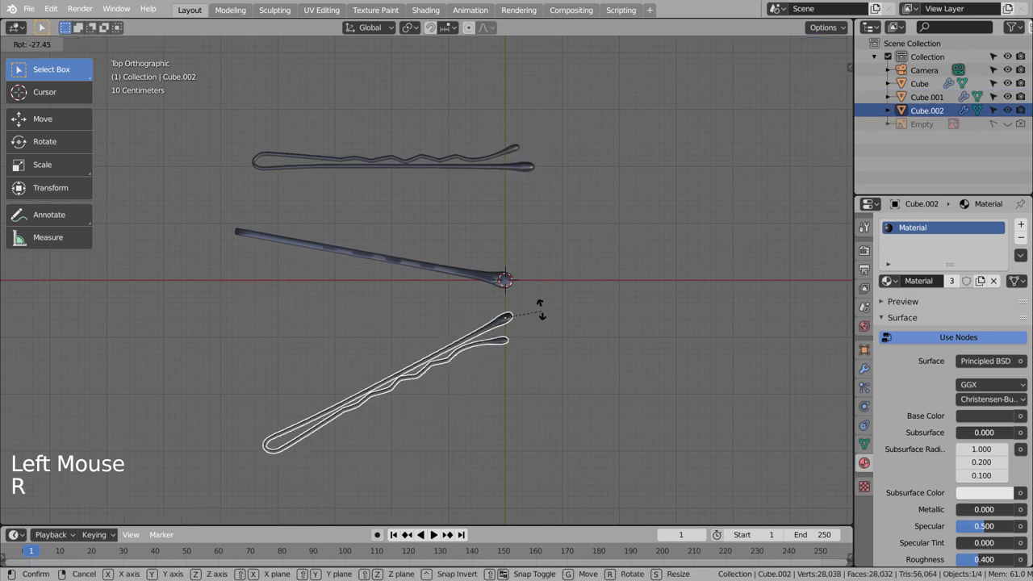
pyautogui.press('g')
pyautogui.click(799, 311)
pyautogui.hotkey('shift', 'd')
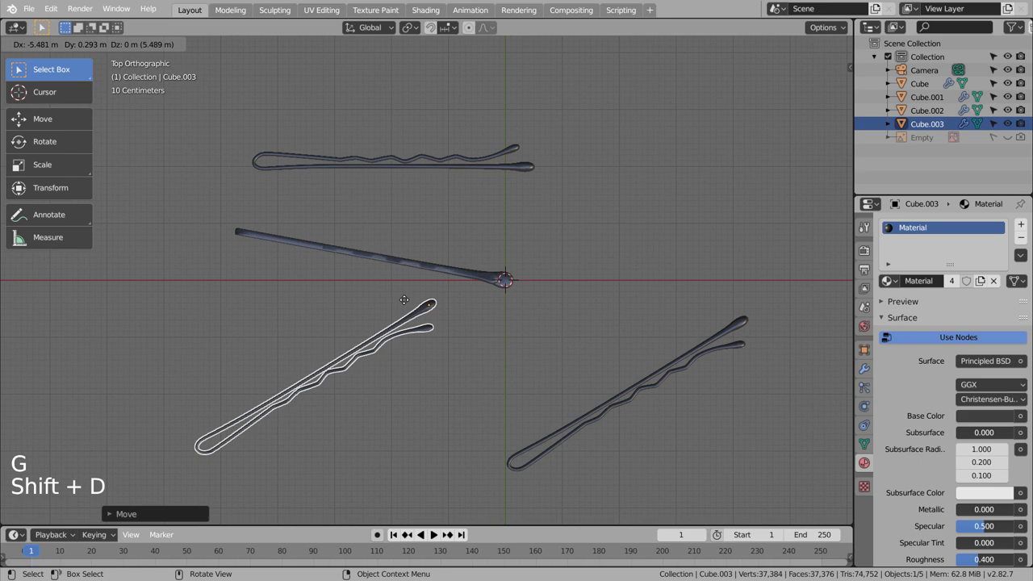
pyautogui.click(149, 122)
# - Place another rotated copy at upper right and turn the upper-left hairpin toward horizontal
pyautogui.hotkey('shift', 'd')
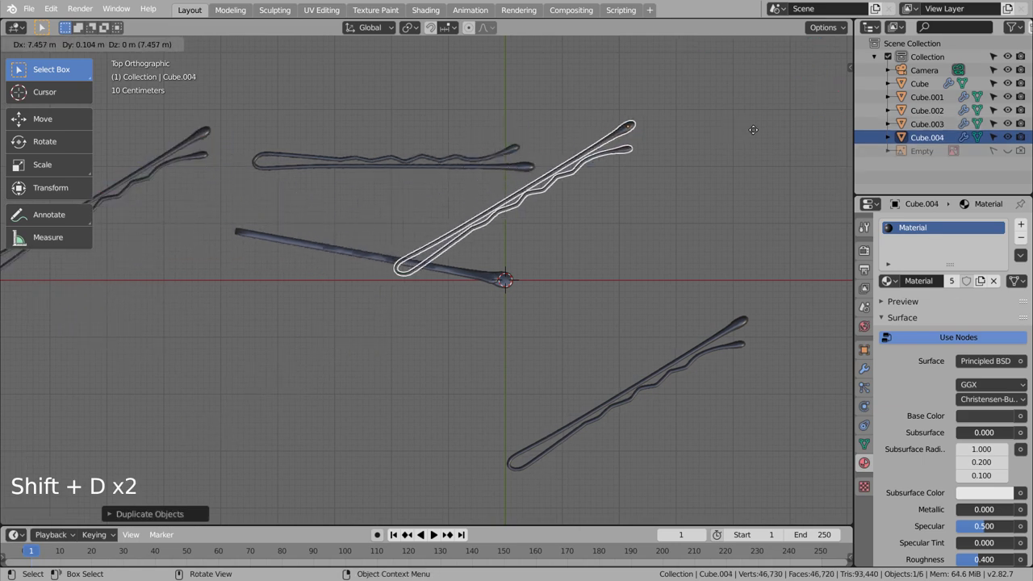
pyautogui.press('r')
pyautogui.click(702, 246)
pyautogui.press('g')
pyautogui.click(792, 299)
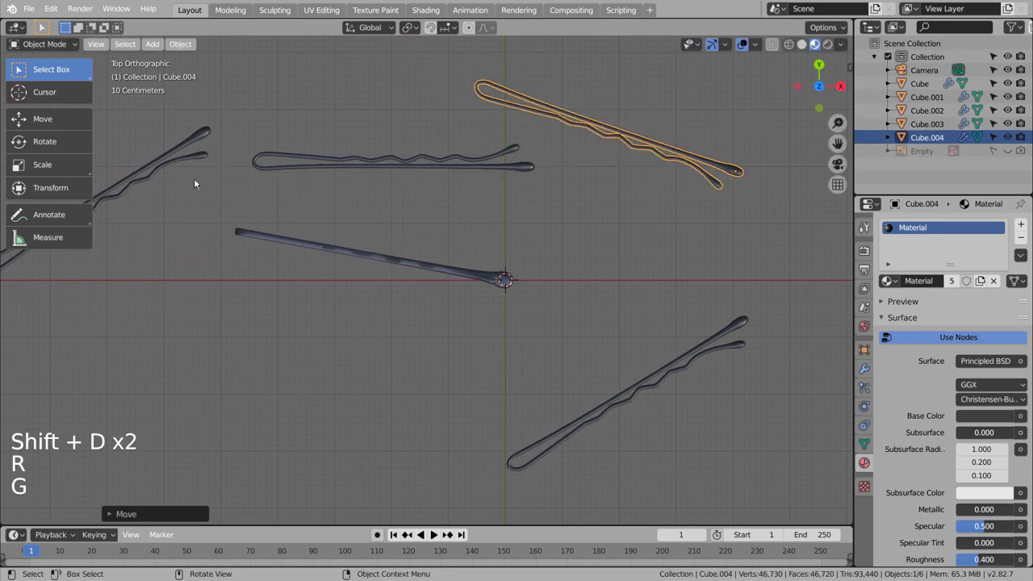
pyautogui.click(194, 179)
pyautogui.press('r')
pyautogui.click(252, 291)
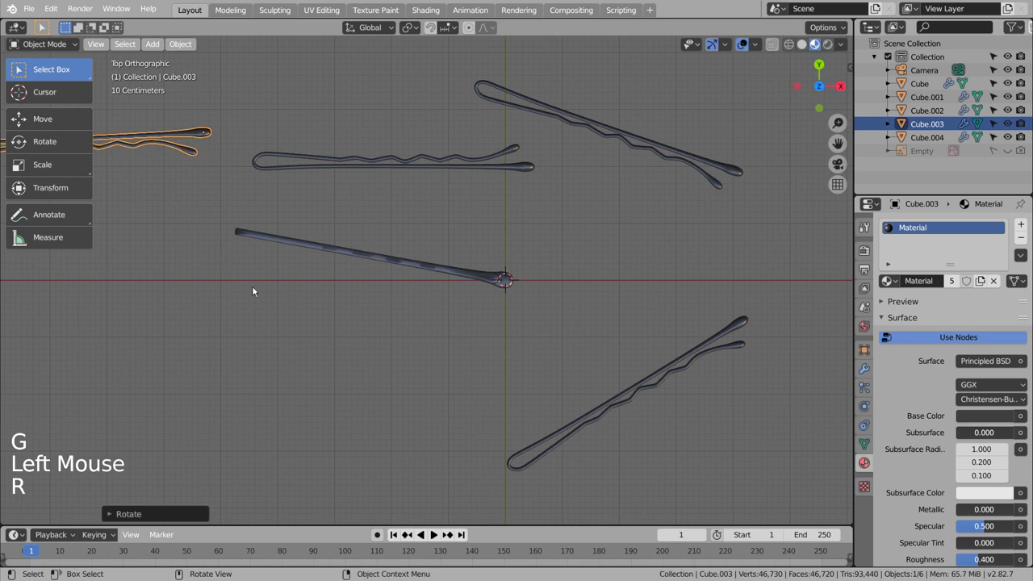
# - Add a rotated hairpin copy near the bottom and another copy on the left
pyautogui.click(368, 166)
pyautogui.hotkey('shift', 'd')
pyautogui.click(400, 427)
pyautogui.press('r')
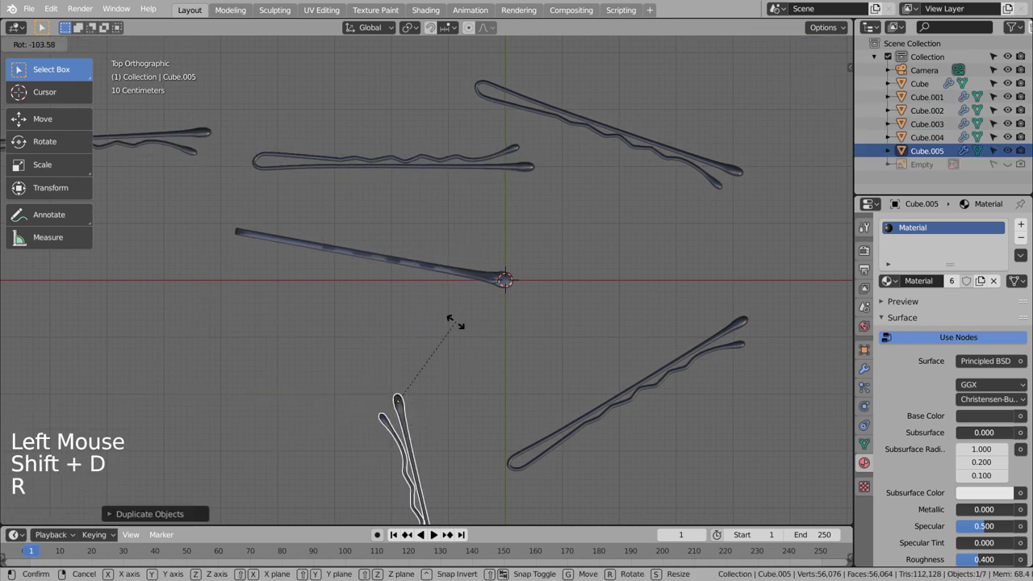
pyautogui.click(403, 320)
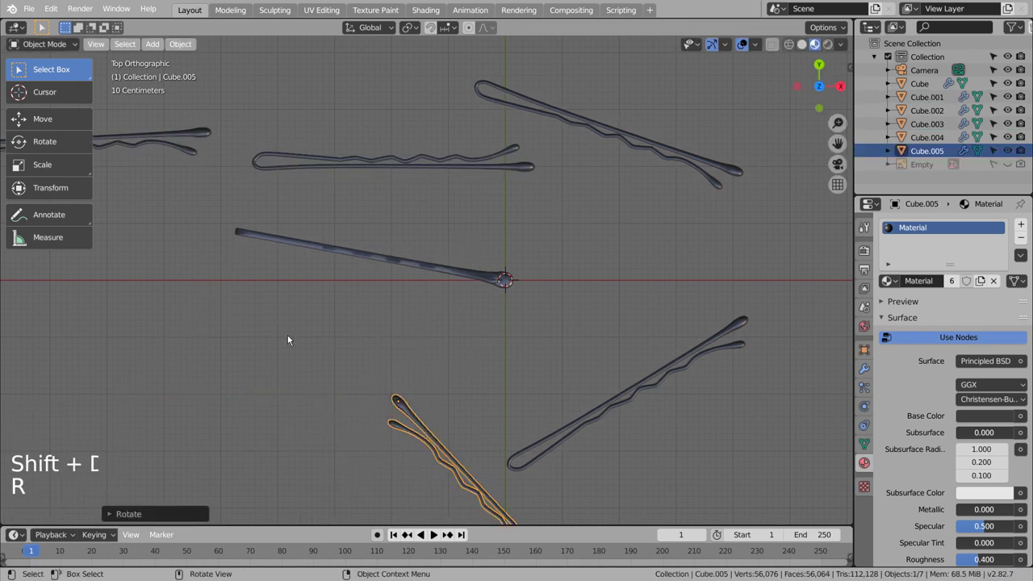
pyautogui.hotkey('shift', 'd')
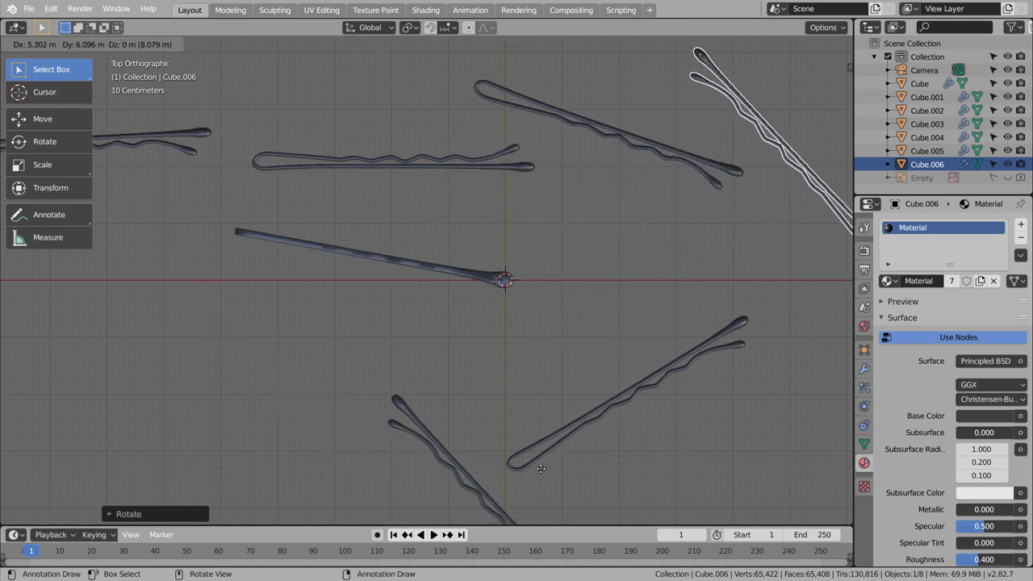
pyautogui.click(558, 220)
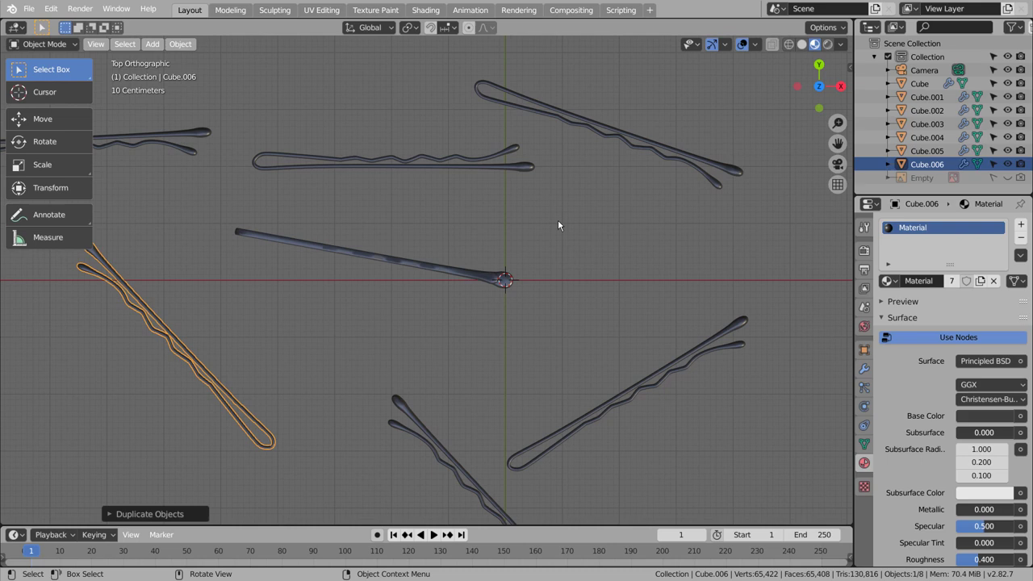
# - Rotate the newest copy and shift the lower-left hairpin up and right
pyautogui.press('r')
pyautogui.click(315, 371)
pyautogui.moveTo(350, 350); pyautogui.dragTo(390, 272, button='middle')
pyautogui.scroll(-2, 391, 272)
pyautogui.click(246, 406)
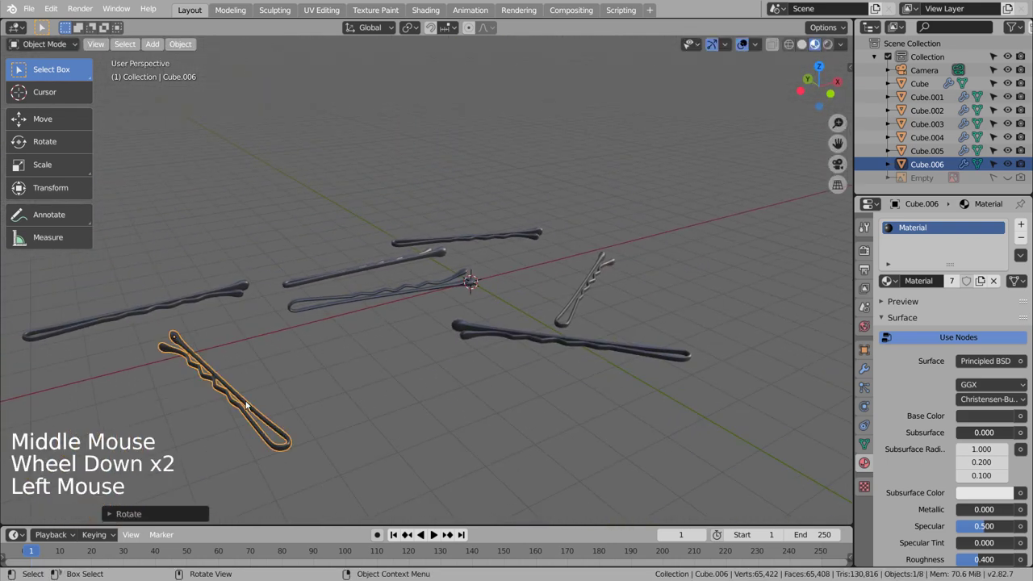
pyautogui.press('g')
pyautogui.click(319, 385)
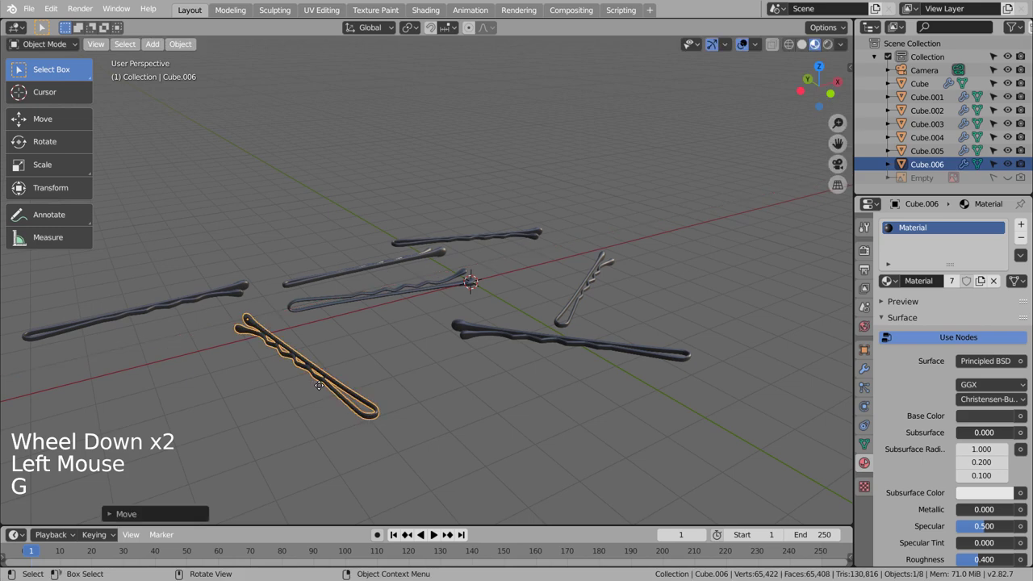
# - Move the right-hand hairpin lower-left and the small upright hairpin up-left
pyautogui.click(518, 337)
pyautogui.press('g')
pyautogui.click(571, 293)
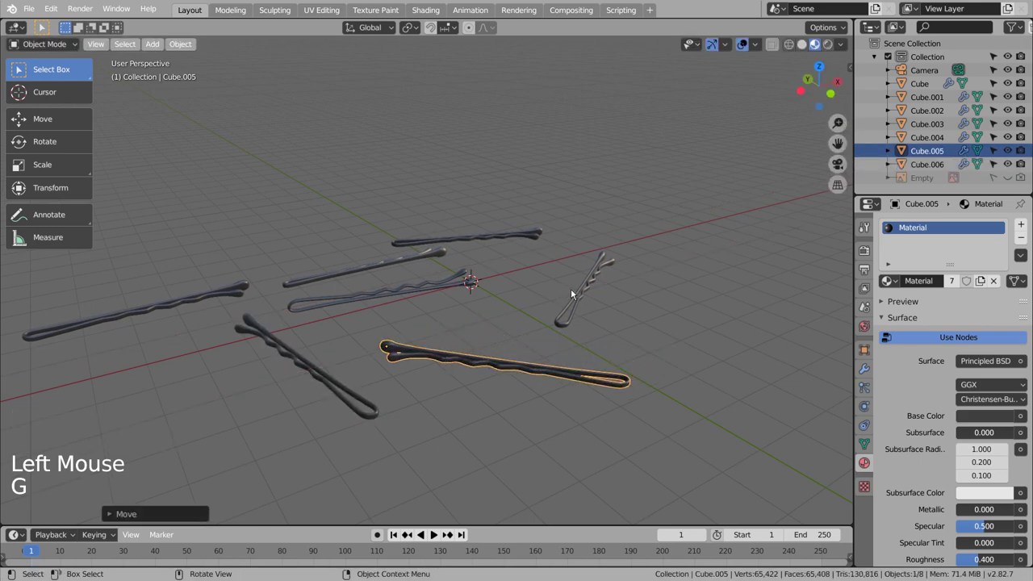
pyautogui.press('g')
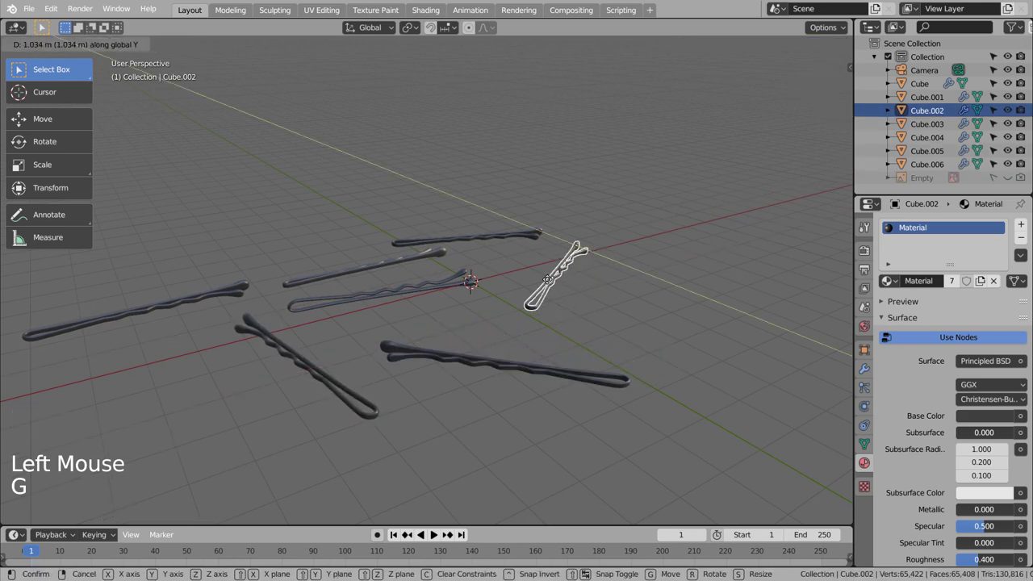
pyautogui.click(547, 279)
# - In top view, move the far-left hairpin higher and angle it diagonally
pyautogui.click(217, 292)
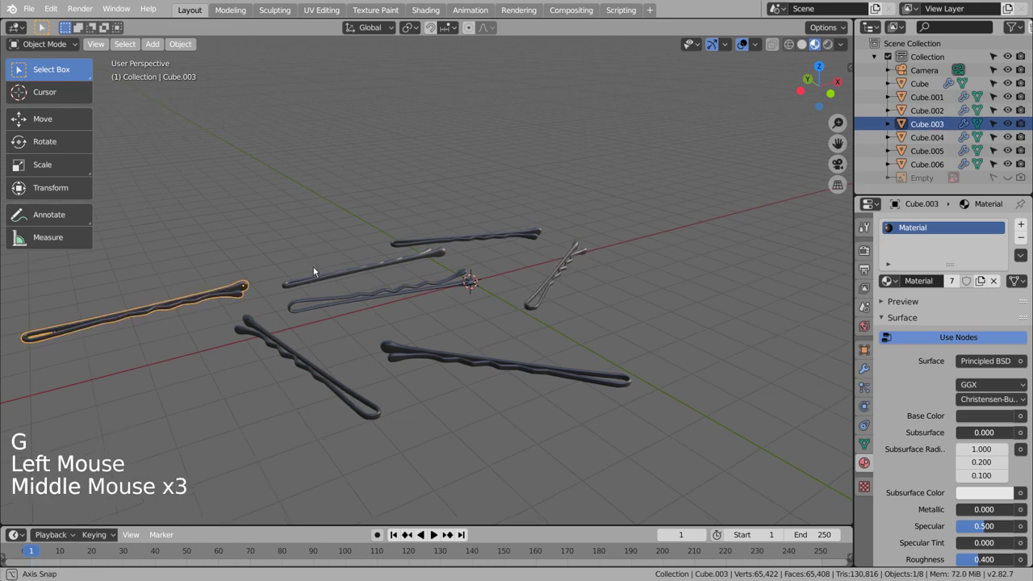
pyautogui.moveTo(315, 272); pyautogui.dragTo(325, 311, button='middle')
pyautogui.press('KP_8')
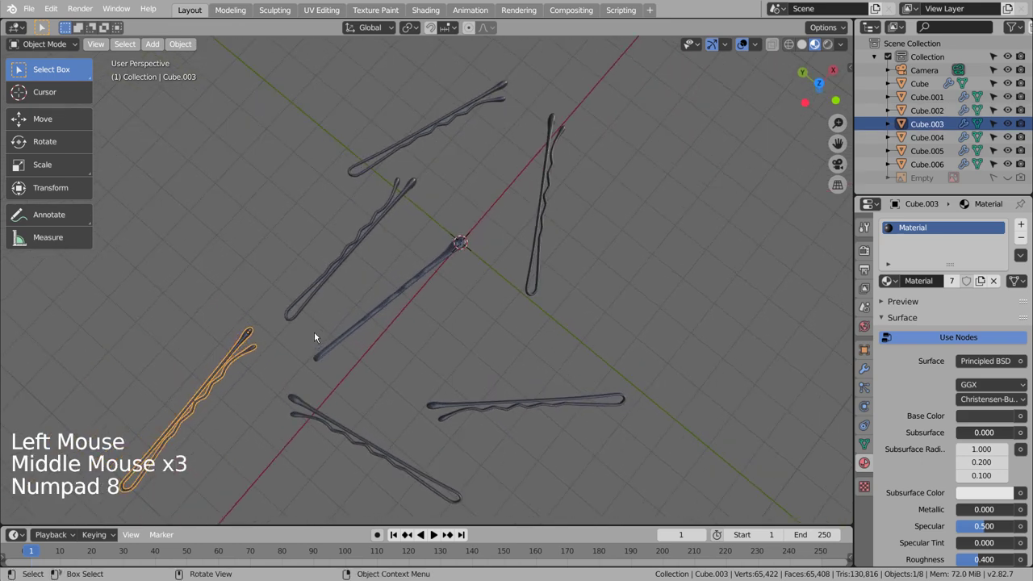
pyautogui.press('KP_7')
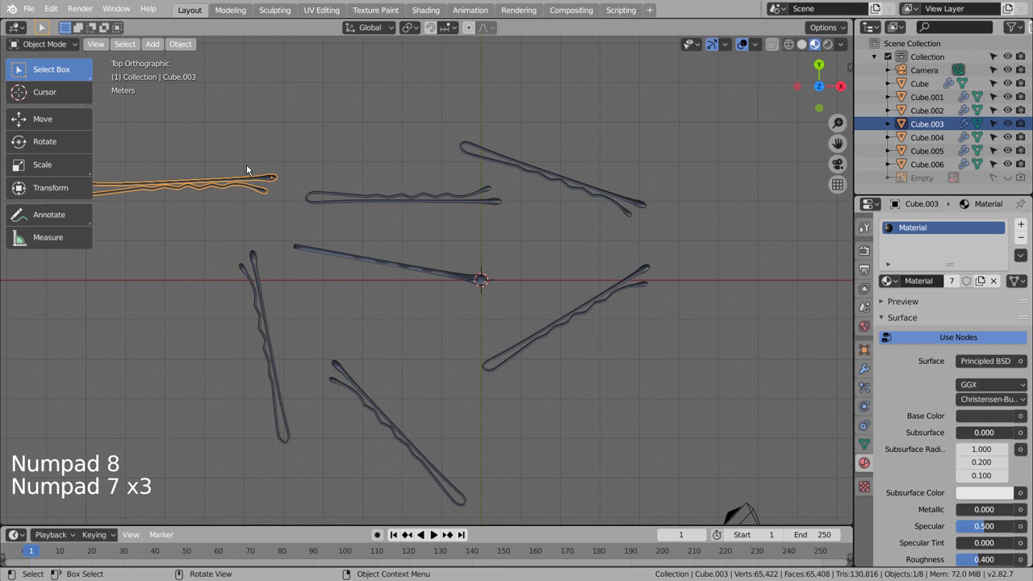
pyautogui.press('g')
pyautogui.click(339, 96)
pyautogui.press('r')
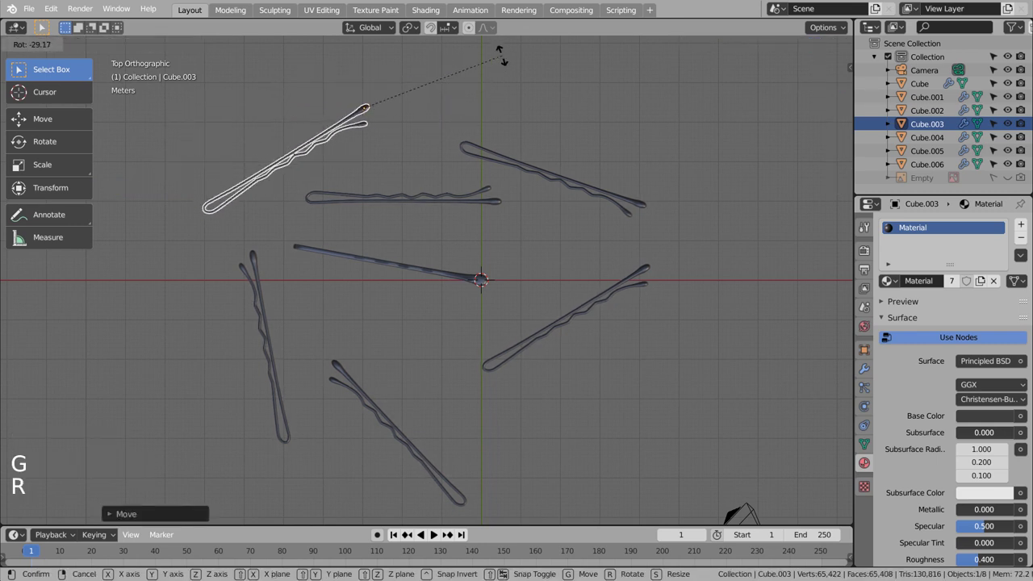
pyautogui.click(484, 51)
# - Reposition the centre hairpin and lay the bottom hairpin horizontal
pyautogui.click(485, 198)
pyautogui.press('r')
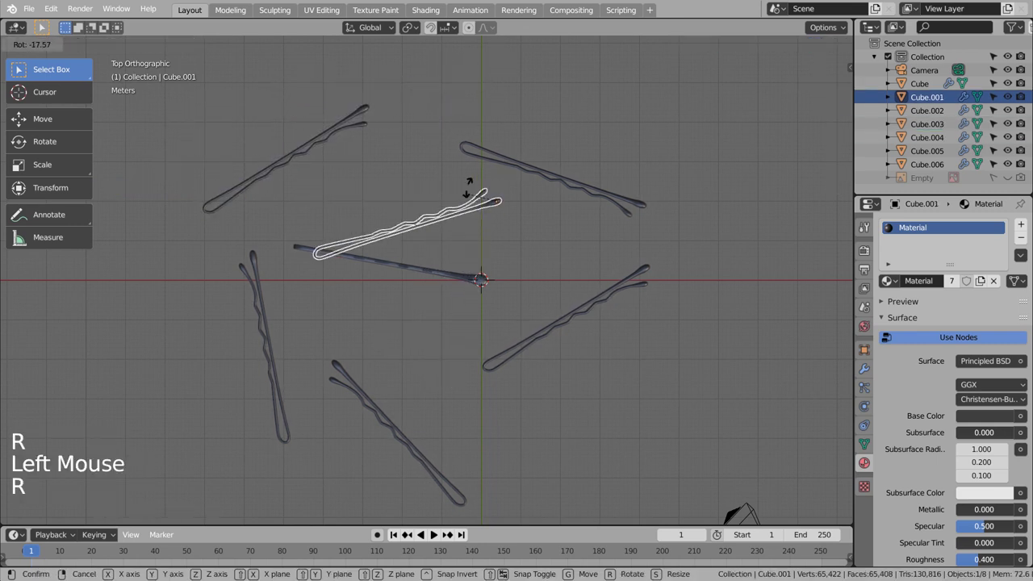
pyautogui.press('g')
pyautogui.click(525, 206)
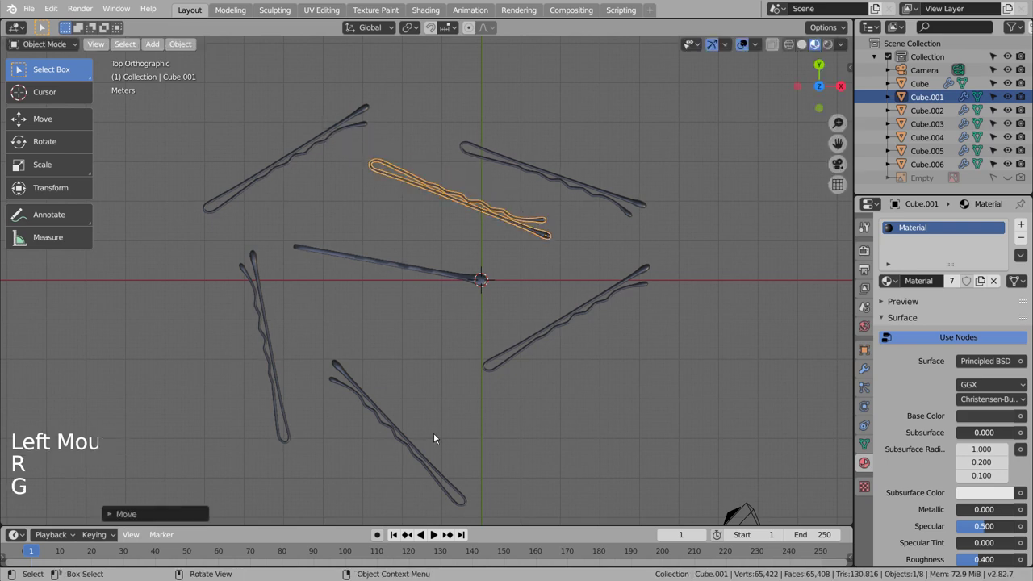
pyautogui.click(432, 462)
pyautogui.press('r')
pyautogui.click(482, 404)
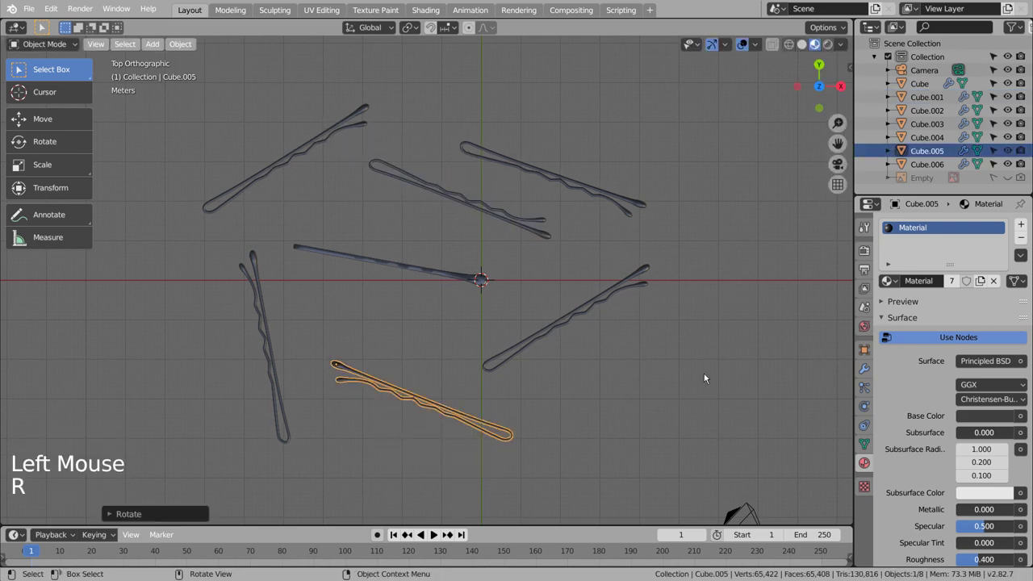
pyautogui.moveTo(704, 377)
pyautogui.mouseDown(button='middle')
pyautogui.moveTo(726, 281)
pyautogui.moveTo(746, 274)
pyautogui.moveTo(731, 305)
pyautogui.mouseUp(button='middle')
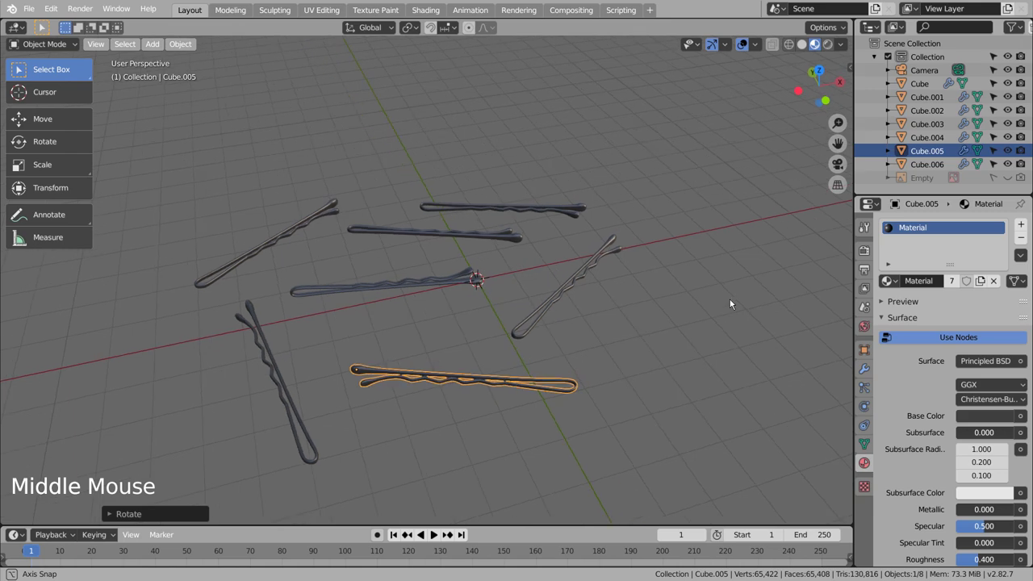
# - Align the camera to the current view and fine-tune its framing with walk navigation
pyautogui.press('ctrl+alt+KP_0')
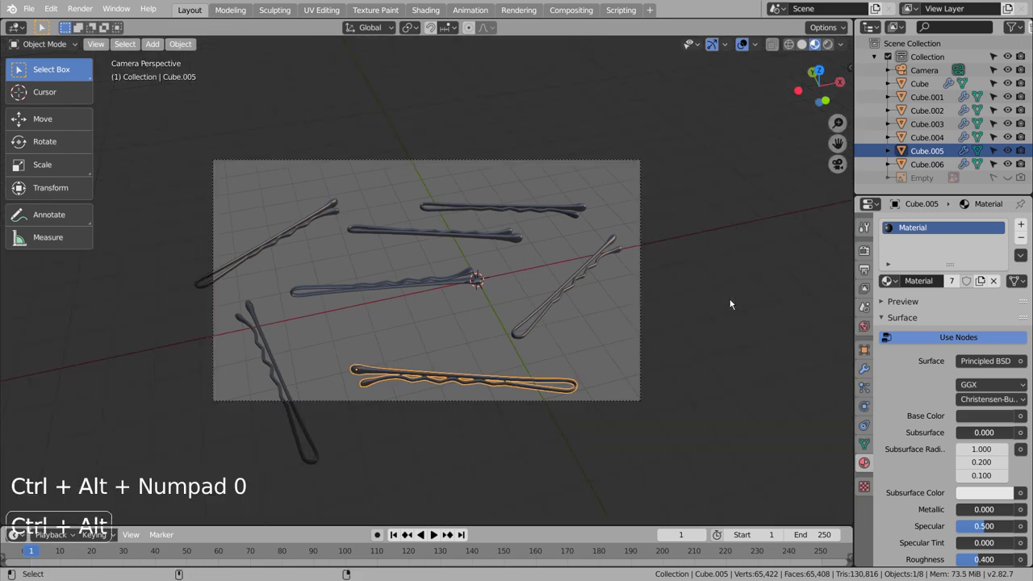
pyautogui.hotkey('shift', '`')
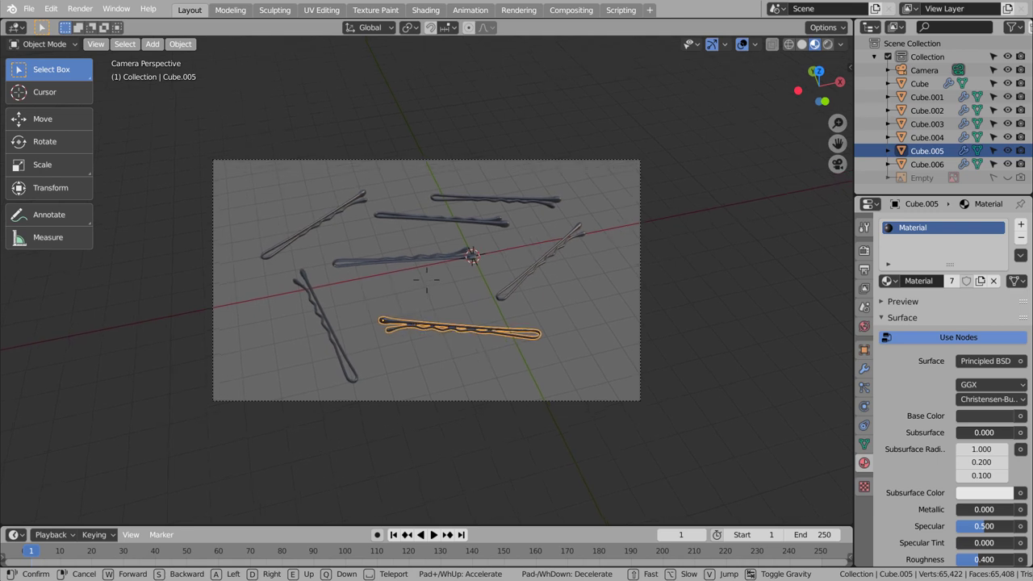
pyautogui.click(452, 288)
# - Add a mesh plane and scale it up into a large ground surface
pyautogui.hotkey('shift', 'a')
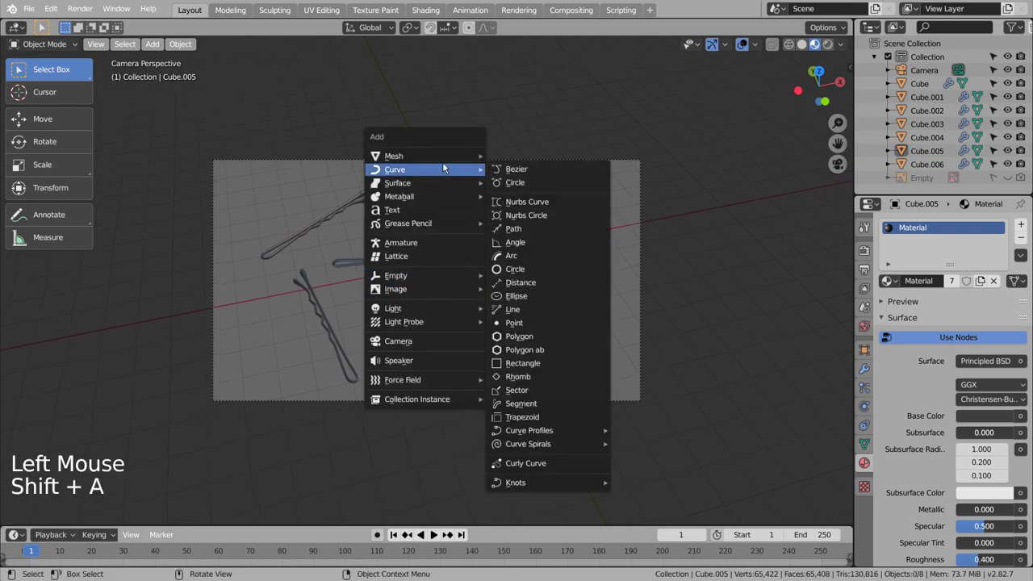
pyautogui.moveTo(403, 155)
pyautogui.click(528, 155)
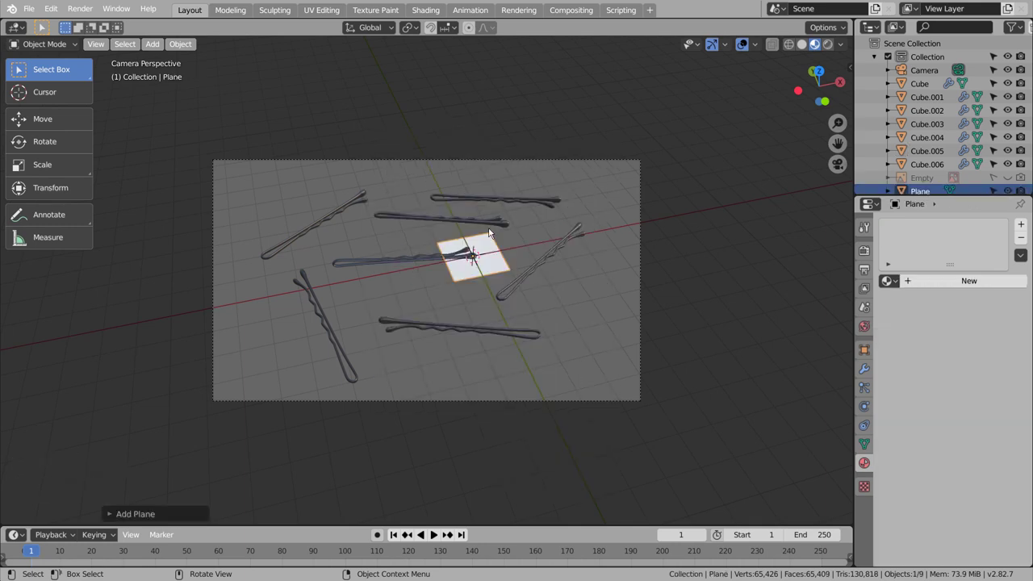
pyautogui.press('s')
pyautogui.click(127, 232)
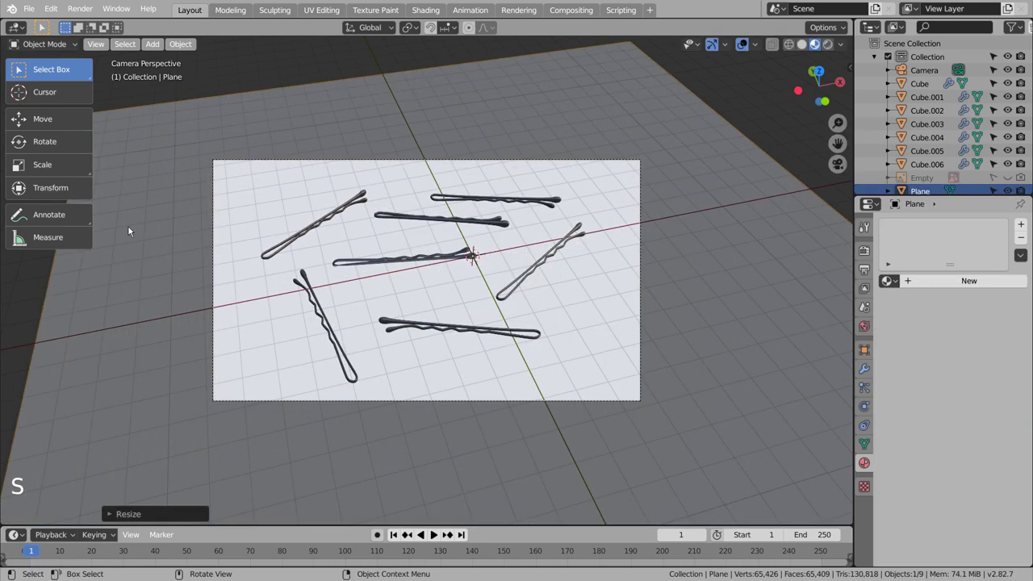
# - In side view, raise the low Cube hairpin along Z, then view through the camera
pyautogui.press('KP_3')
pyautogui.press('KP_3')
pyautogui.press('KP_3')
pyautogui.scroll(3, 235, 282)
pyautogui.scroll(3, 235, 284)
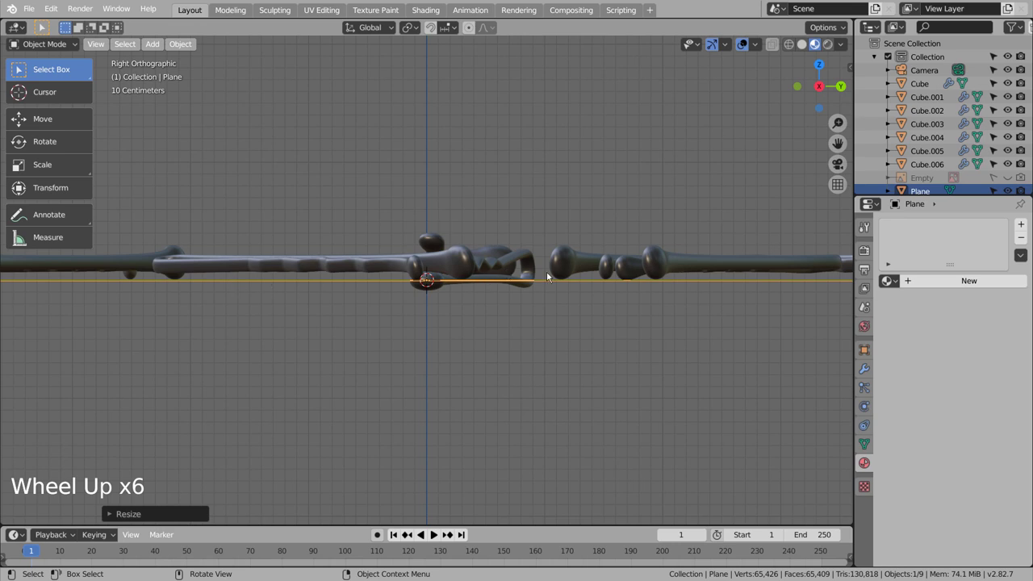
pyautogui.click(529, 259)
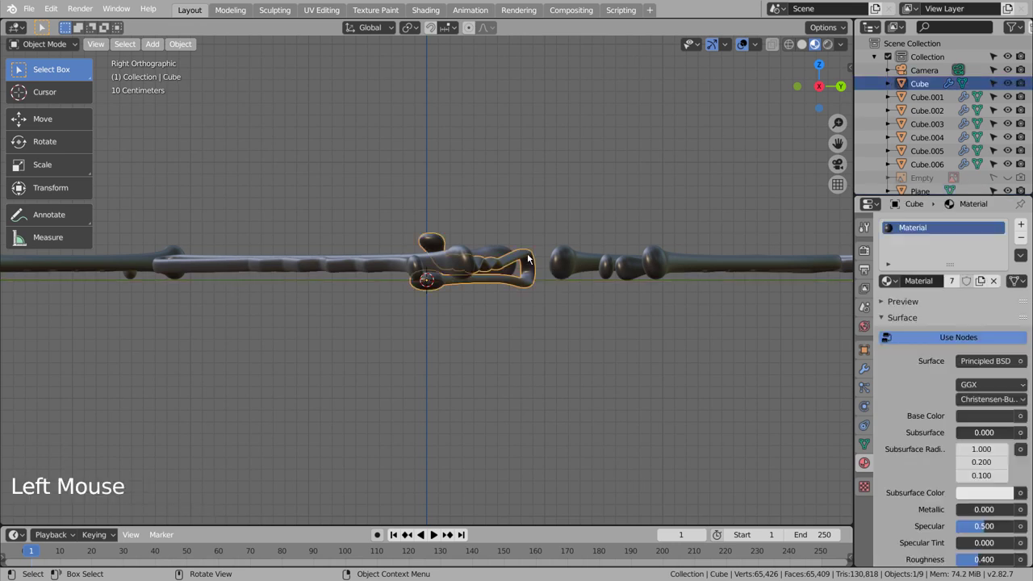
pyautogui.press('g')
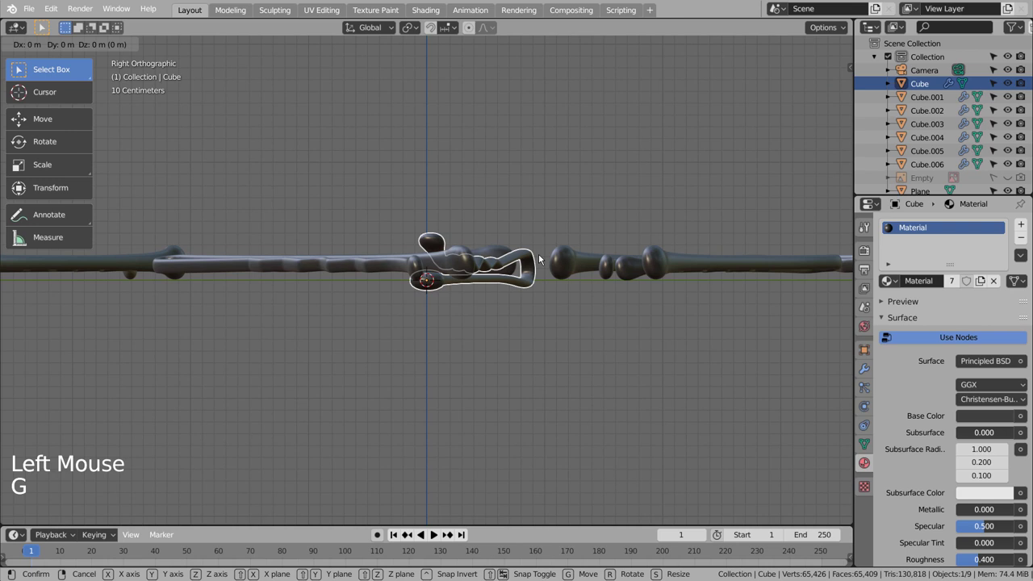
pyautogui.press('z')
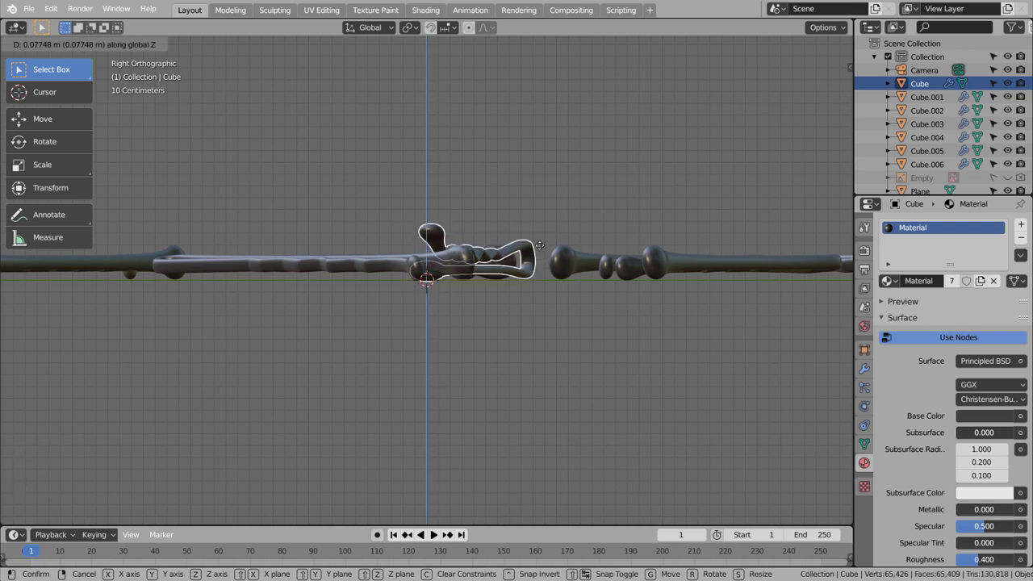
pyautogui.click(425, 346)
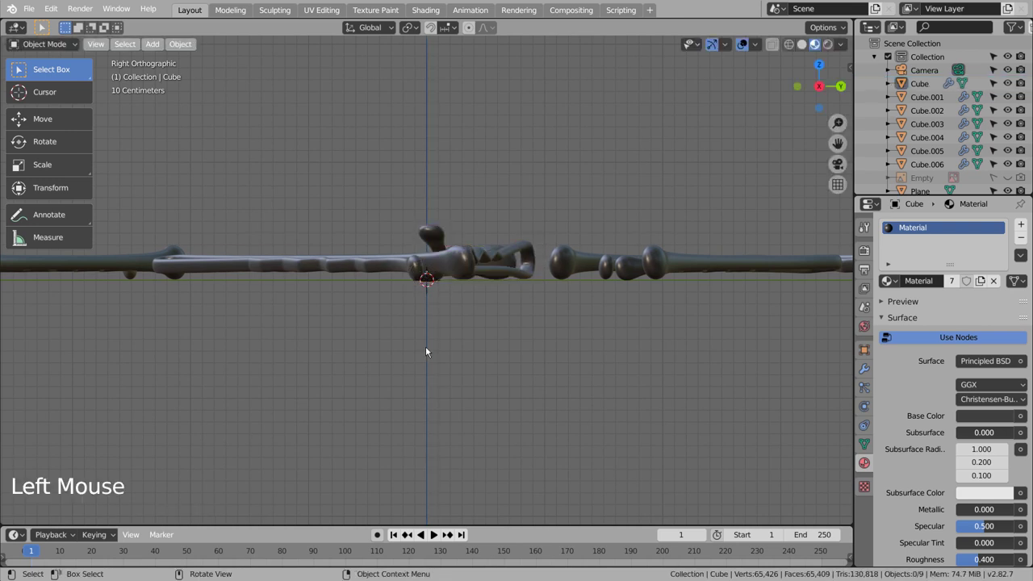
pyautogui.moveTo(426, 346)
pyautogui.mouseDown(button='middle')
pyautogui.moveTo(338, 349)
pyautogui.moveTo(388, 364)
pyautogui.moveTo(507, 369)
pyautogui.mouseUp(button='middle')
pyautogui.press('KP_0')
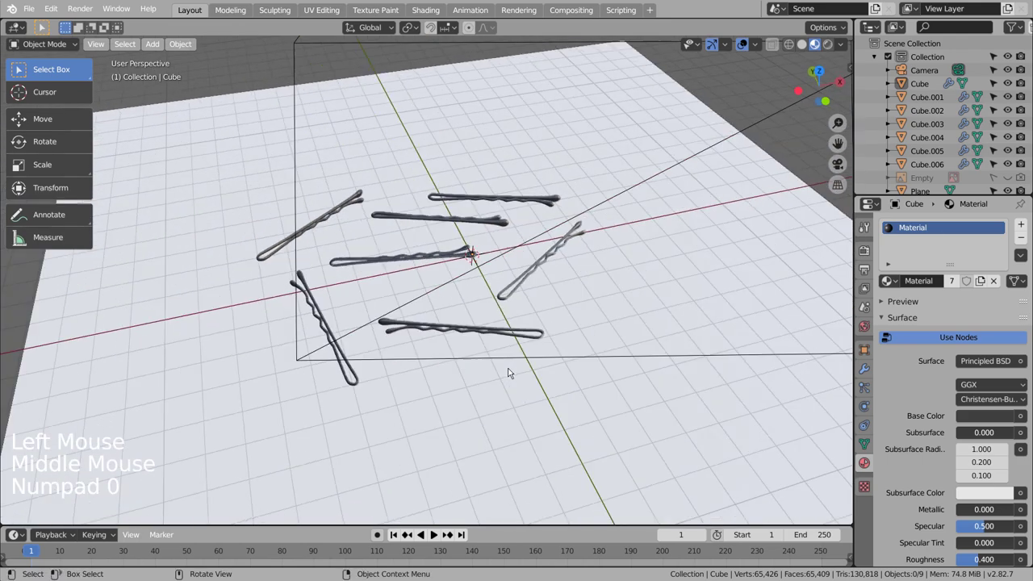
# - Set the Render Engine to Cycles in the Render properties
pyautogui.click(865, 251)
pyautogui.click(980, 224)
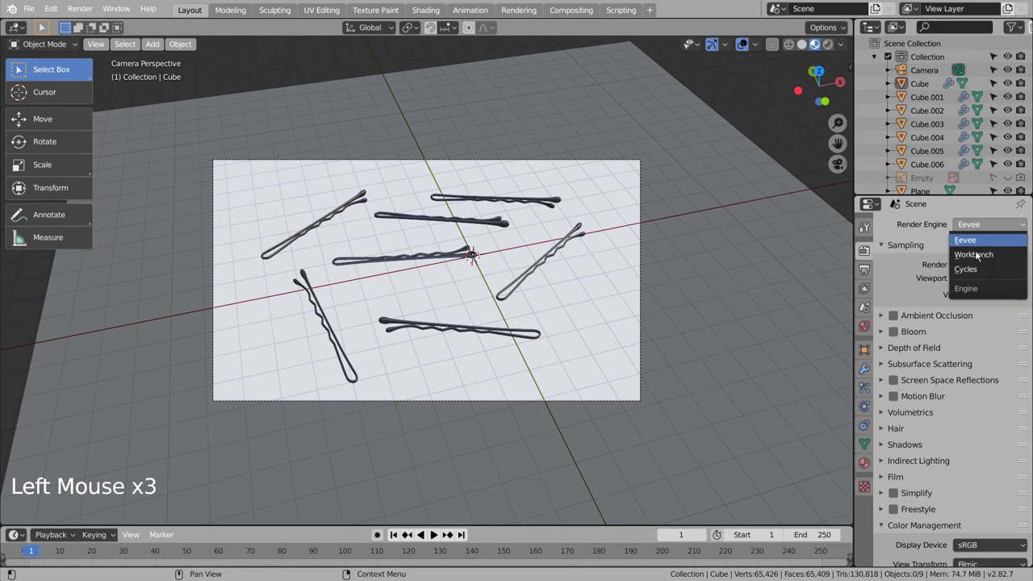
pyautogui.click(974, 265)
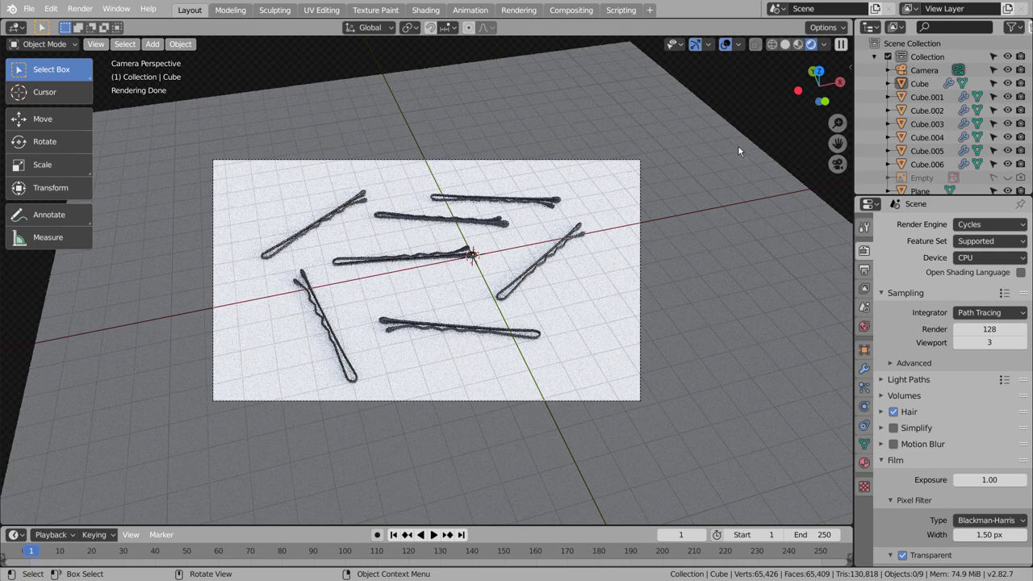
# - Create a new Plane material with a pale lavender Base Color, then return to Solid shading
pyautogui.click(920, 191)
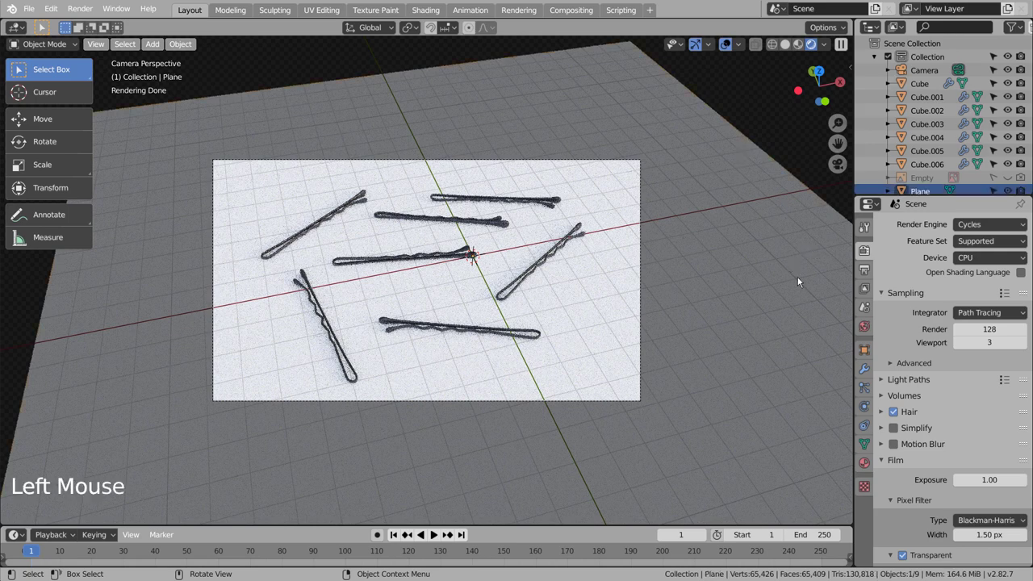
pyautogui.click(865, 463)
pyautogui.click(941, 269)
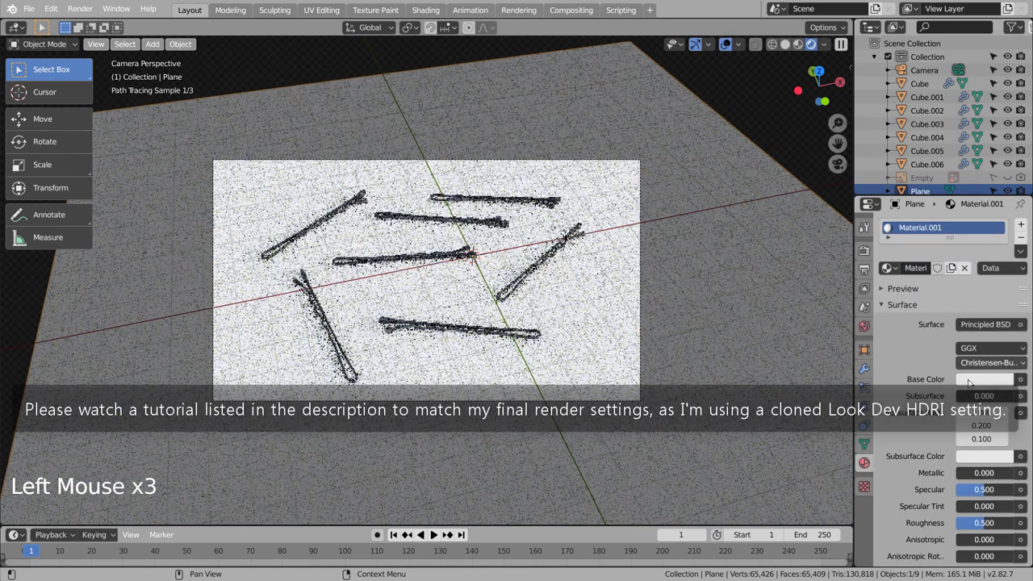
pyautogui.click(976, 388)
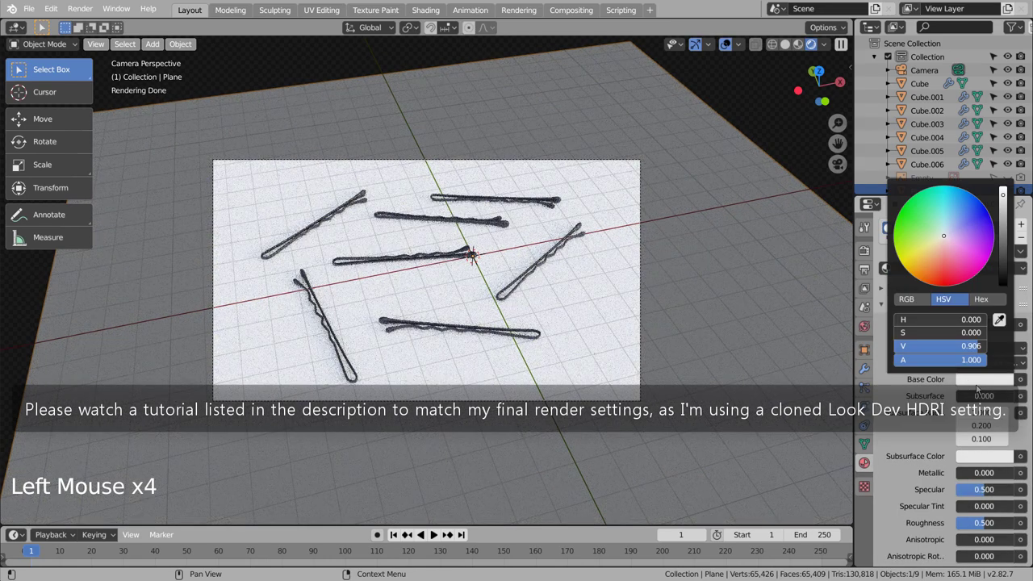
pyautogui.click(942, 242)
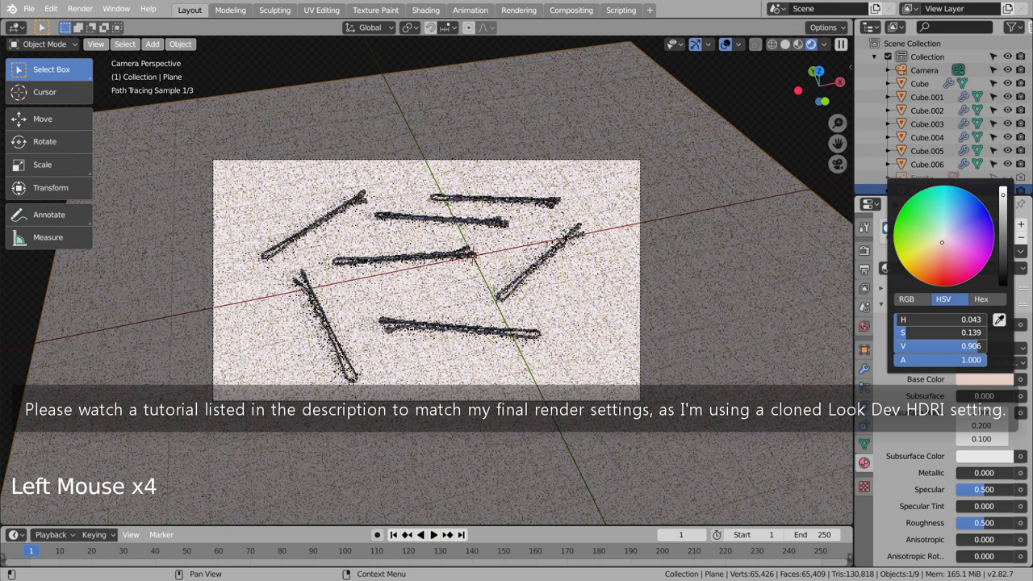
pyautogui.click(952, 230)
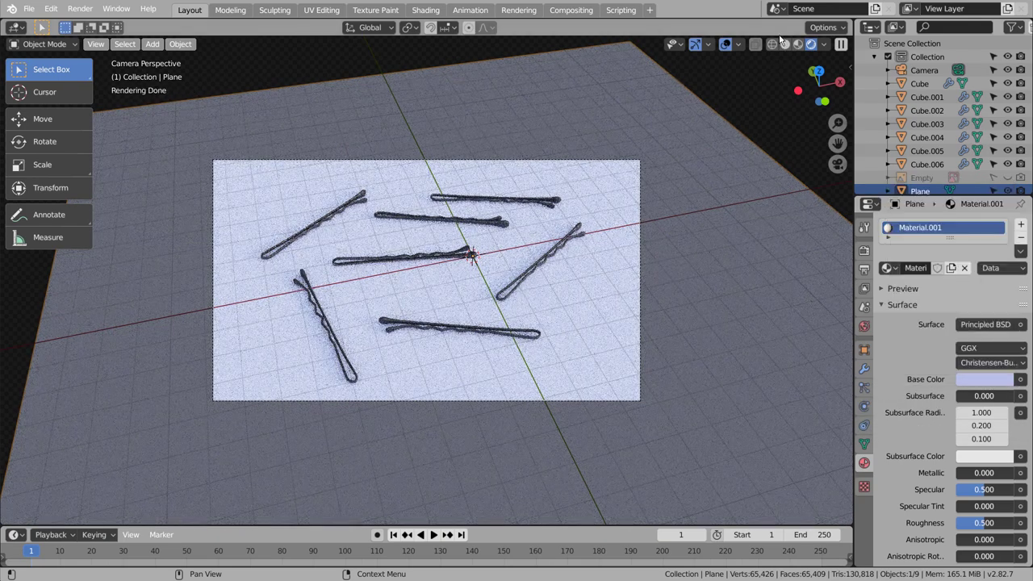
pyautogui.click(786, 45)
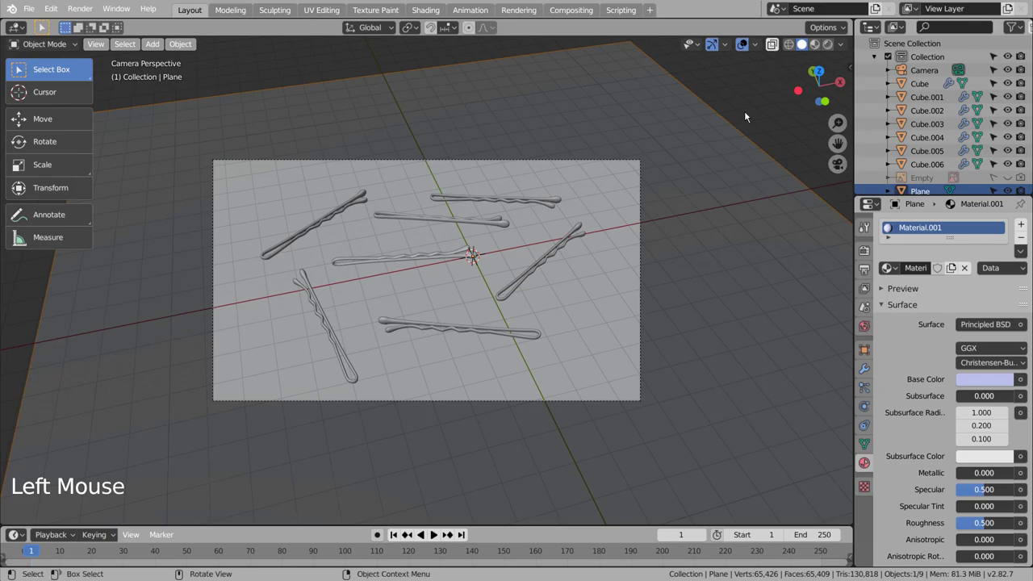
# - Render the camera view with F12
pyautogui.press('F12')
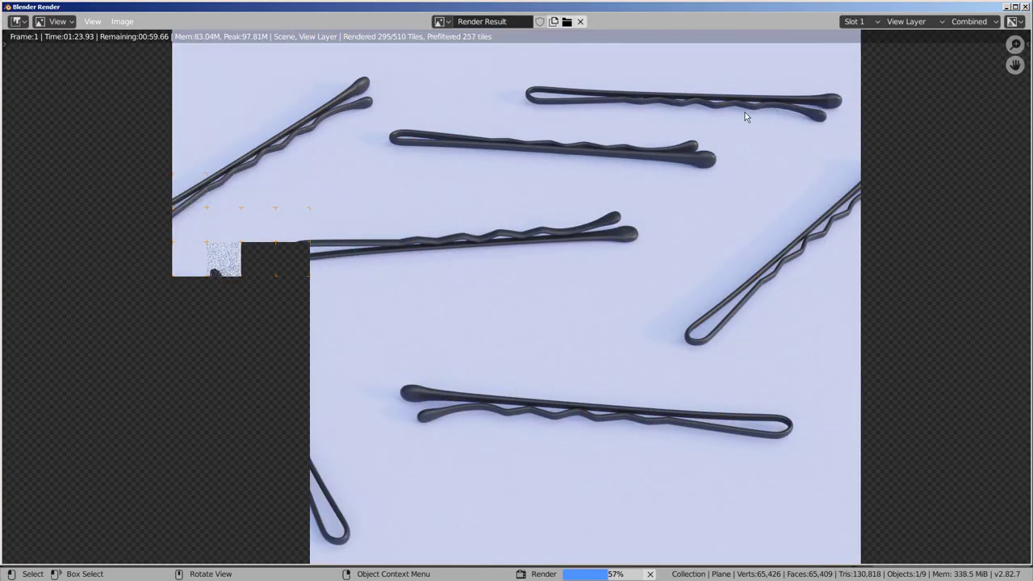